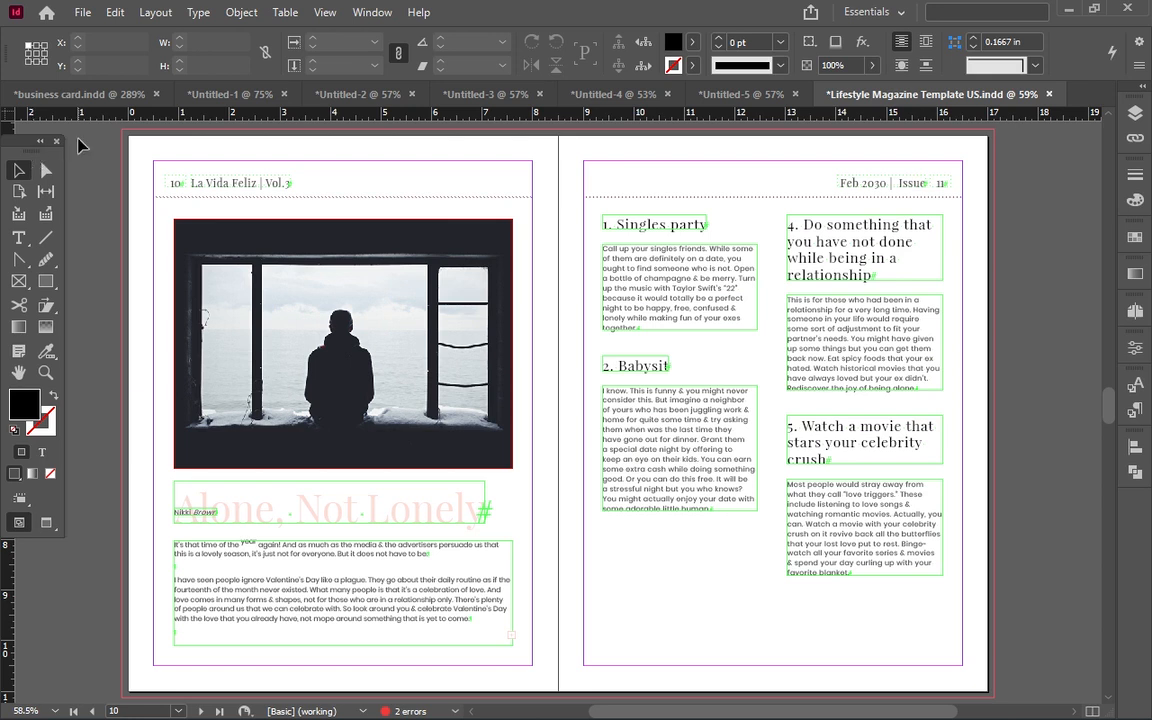
# Step: Create a new one-page Letter print document, 8.5 by 11 in, with facing pages turned off
pyautogui.click(85, 13)
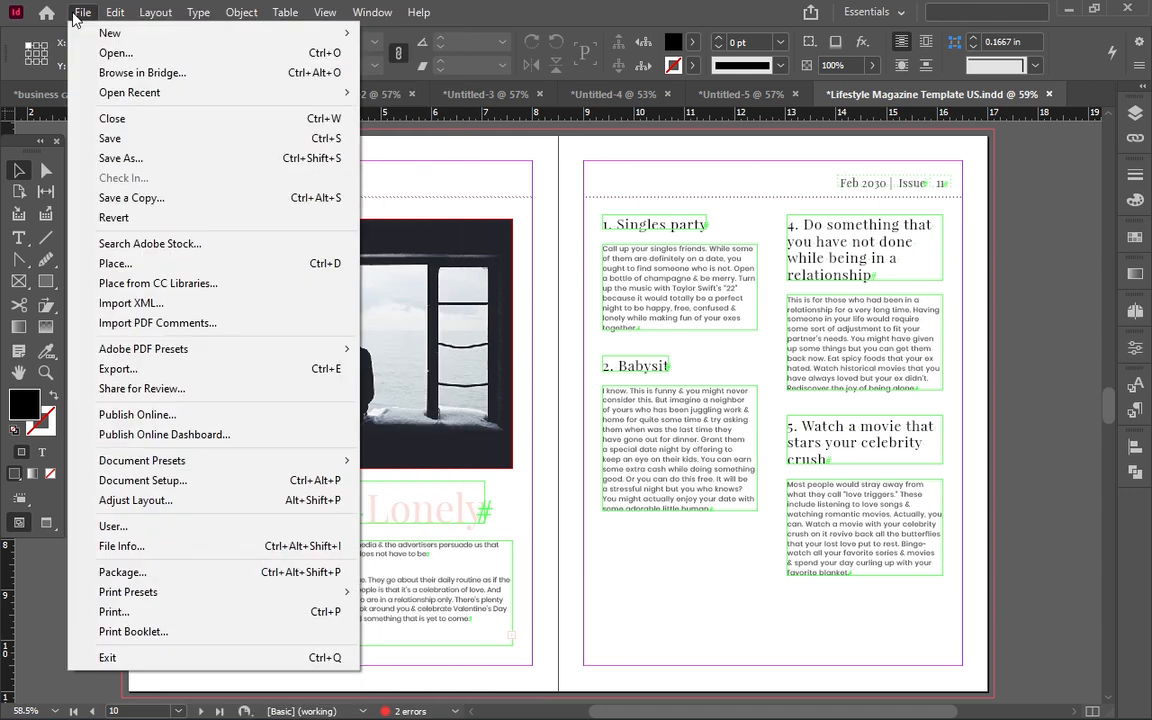
pyautogui.moveTo(110, 35)
pyautogui.click(428, 31)
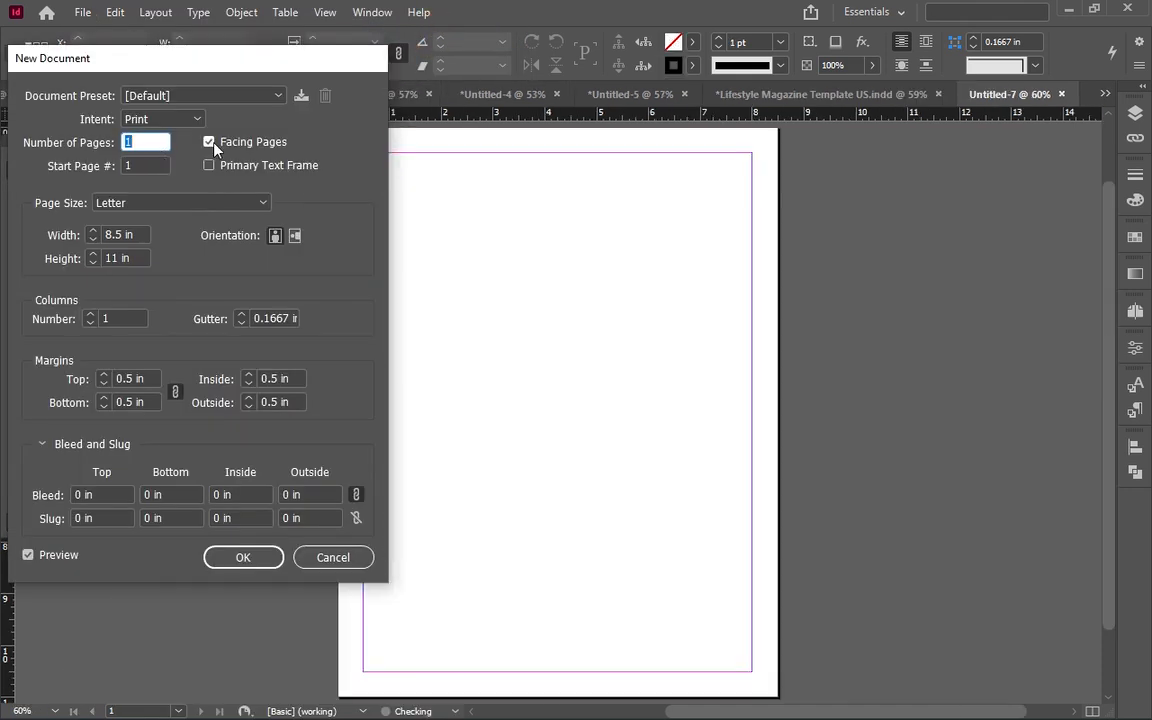
pyautogui.click(208, 144)
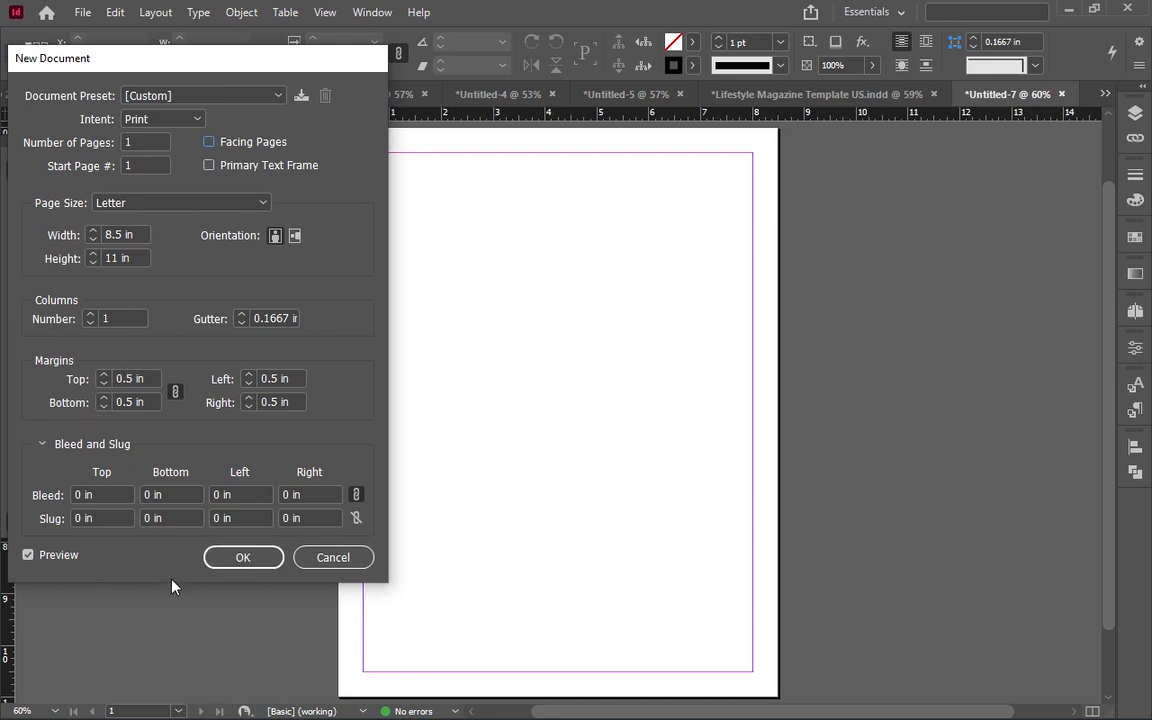
pyautogui.click(230, 558)
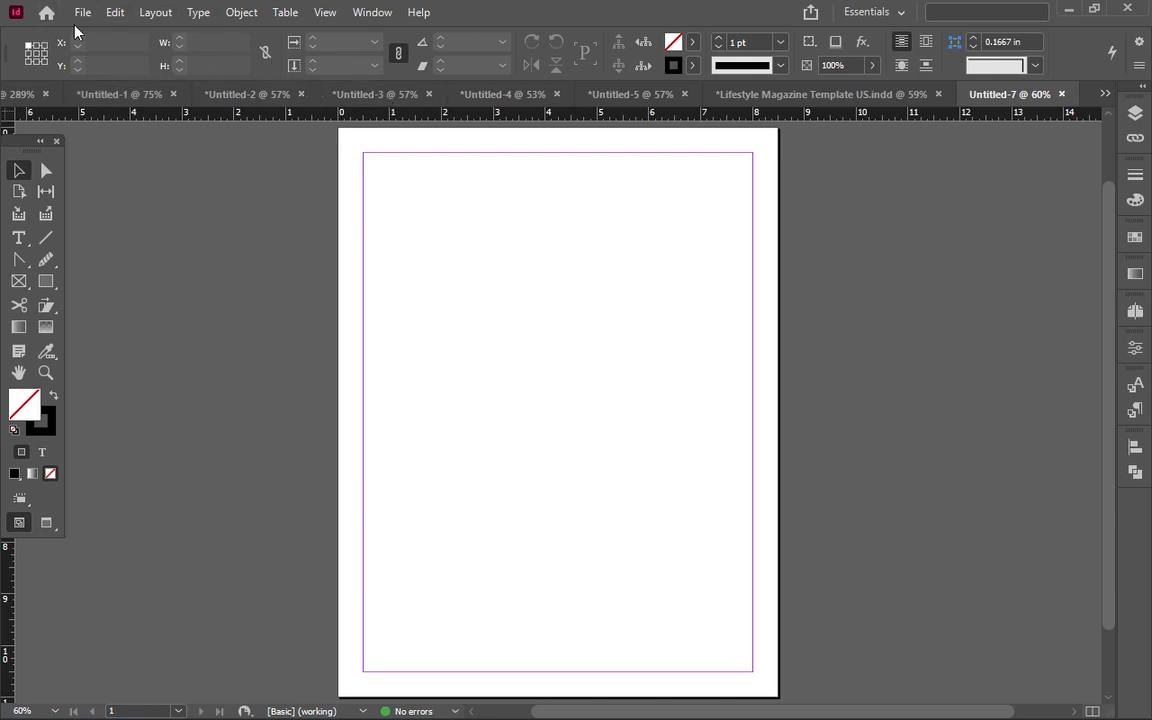
# Step: Place the Fisherman Word document with styles and formatting removed, autoflowing its text from the page's top-left margin corner
pyautogui.click(83, 13)
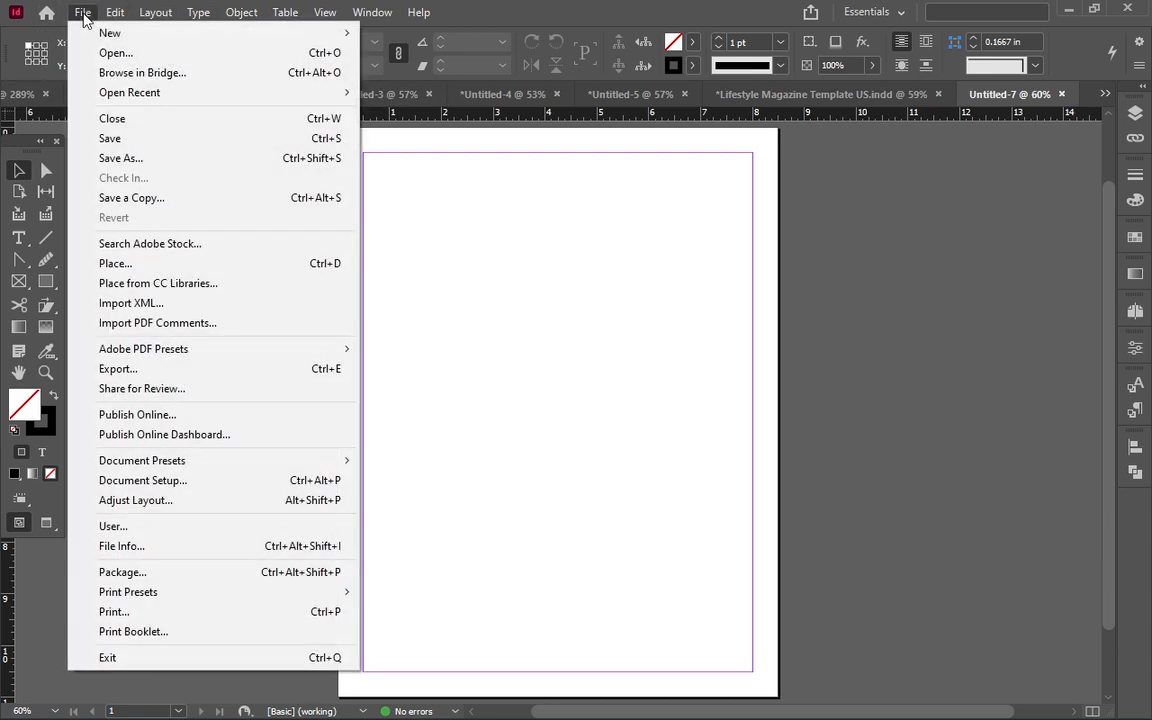
pyautogui.click(115, 264)
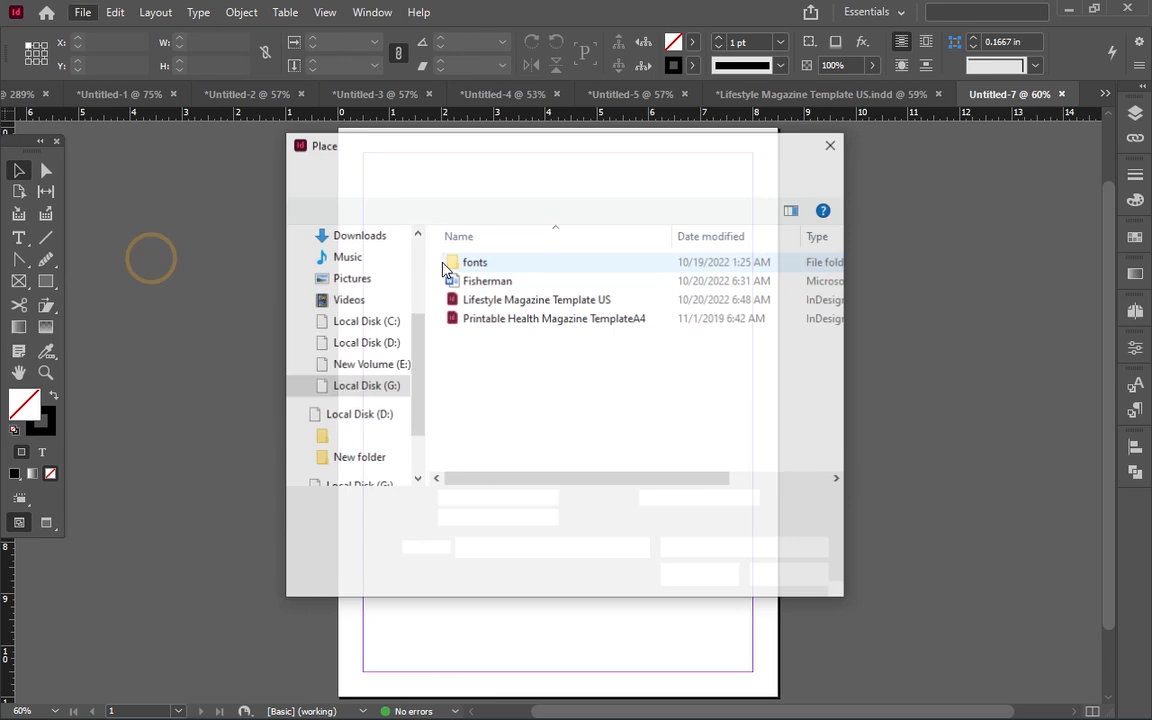
pyautogui.click(521, 284)
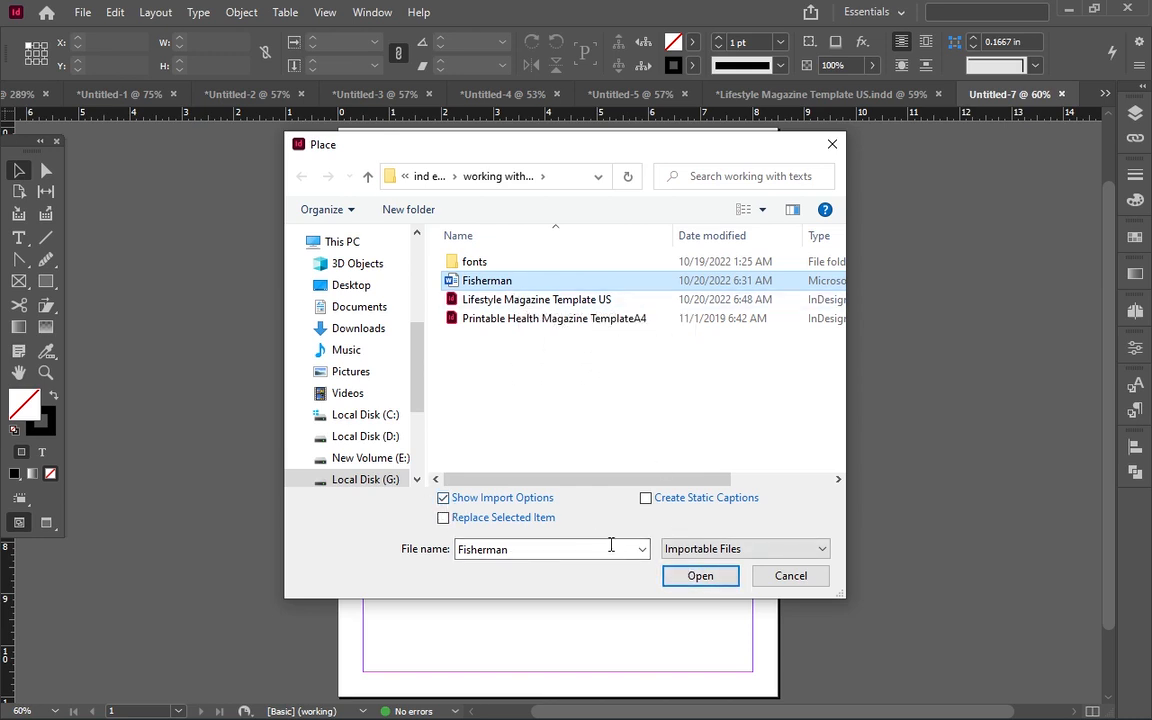
pyautogui.click(703, 576)
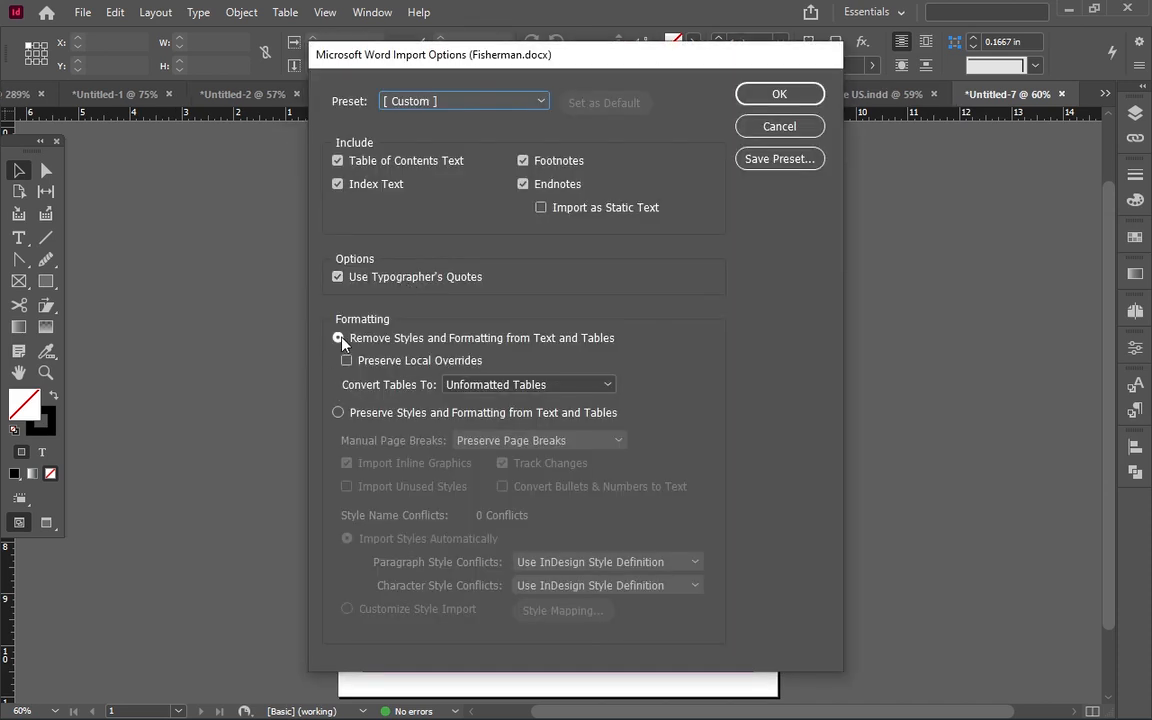
pyautogui.click(340, 339)
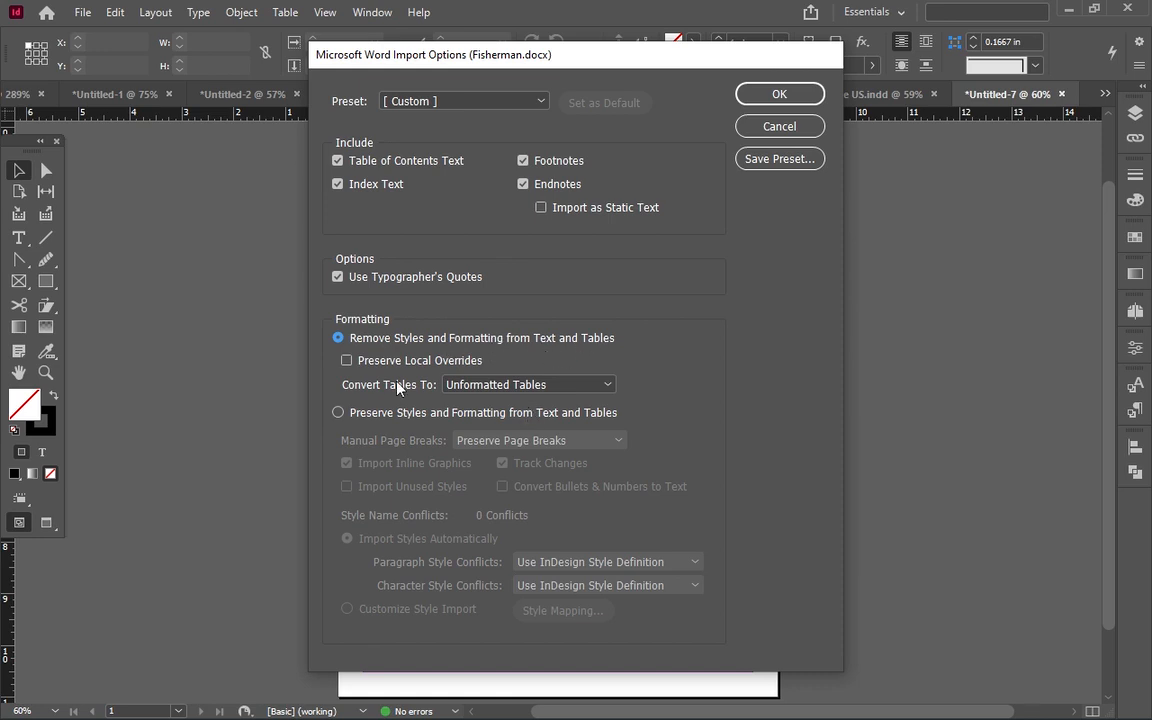
pyautogui.click(762, 97)
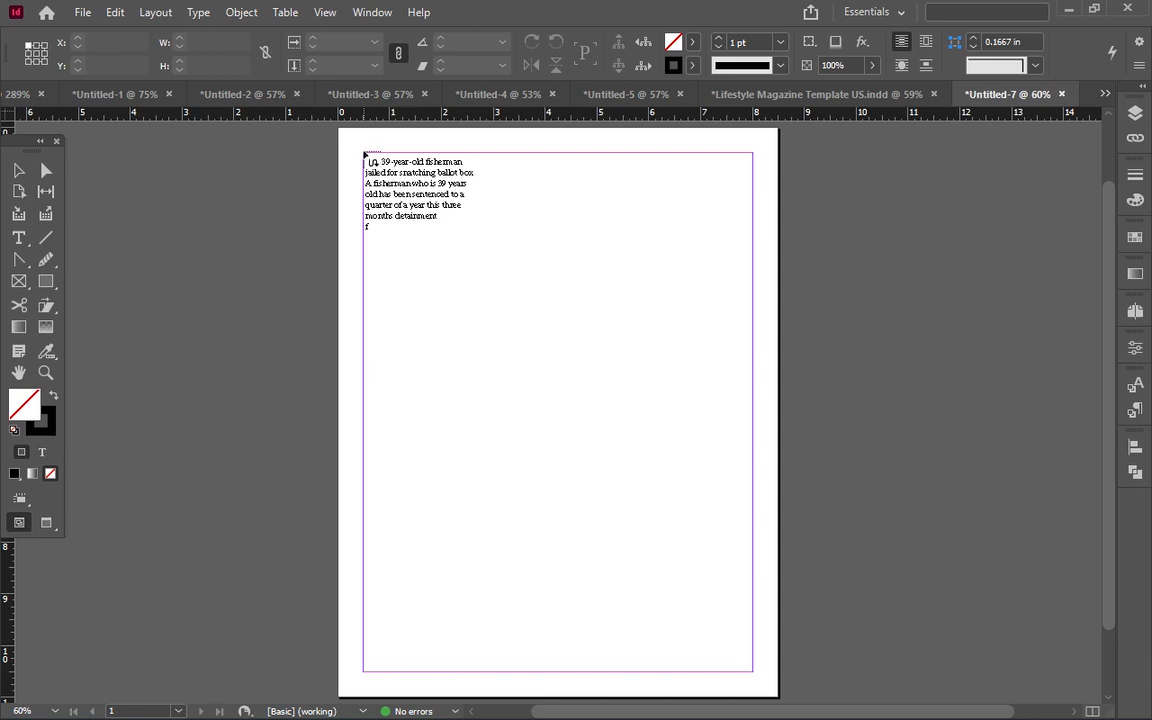
pyautogui.keyDown('shift'); pyautogui.click(365, 154); pyautogui.keyUp('shift')
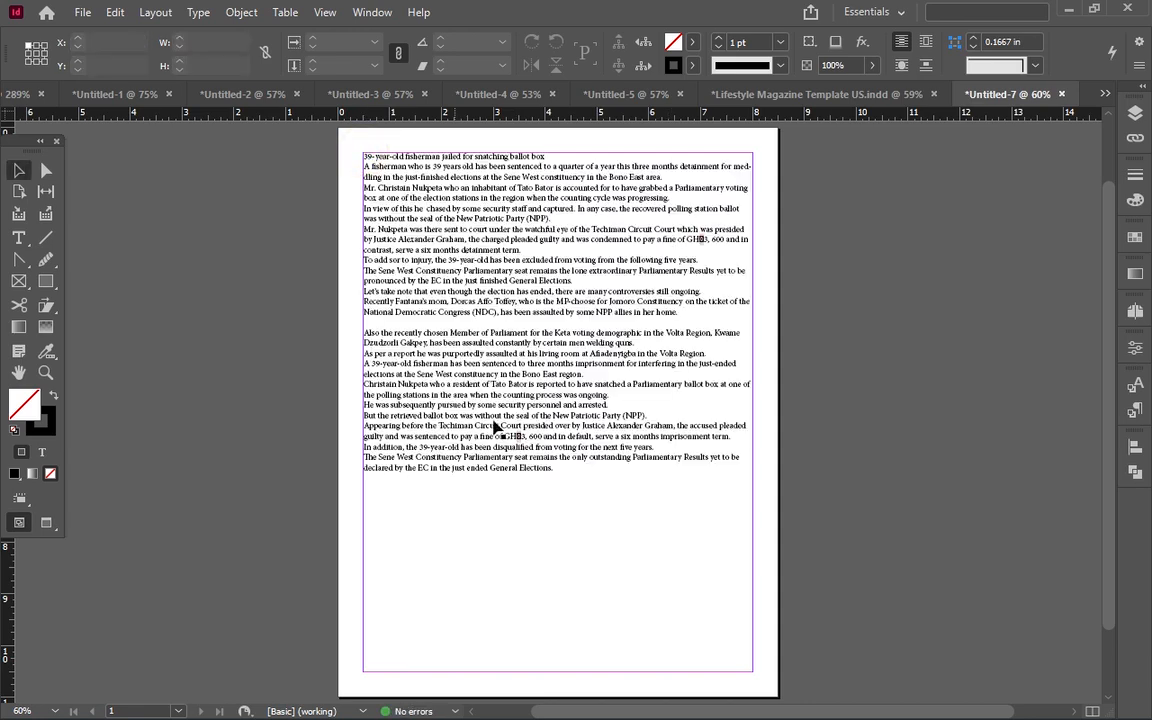
# Step: Delete the empty line before the paragraph beginning "Also the recently chosen Member of Parliament"
pyautogui.click(30, 242)
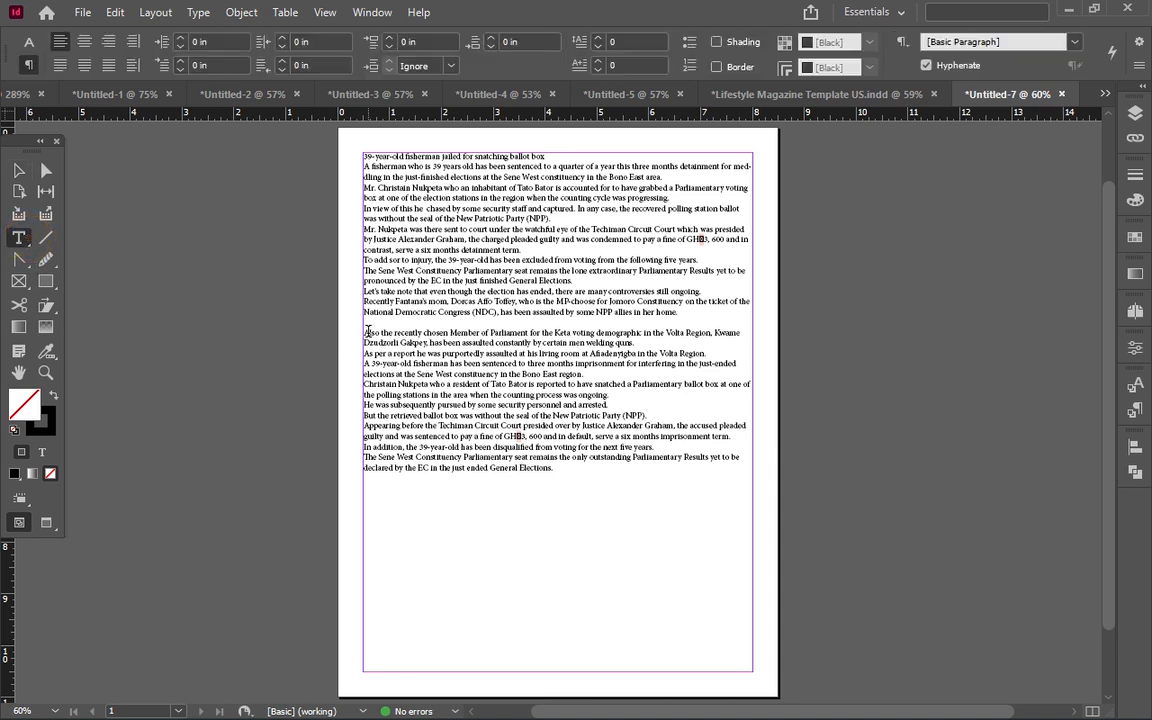
pyautogui.click(366, 332)
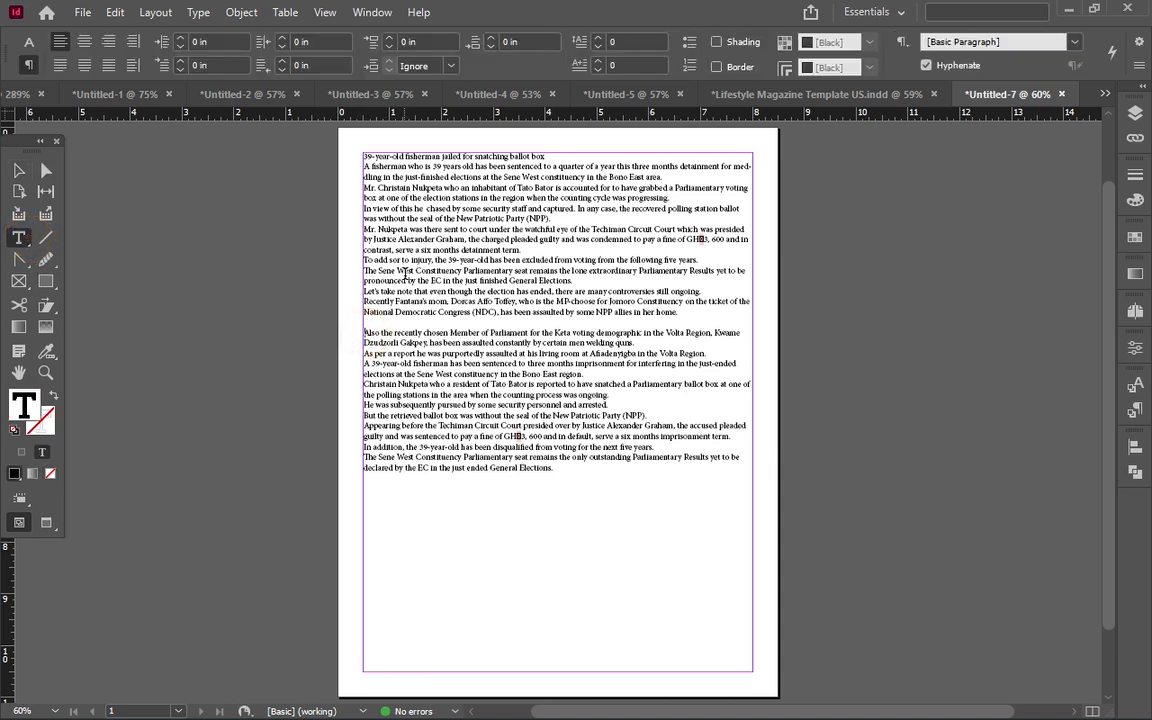
pyautogui.press('BackSpace')
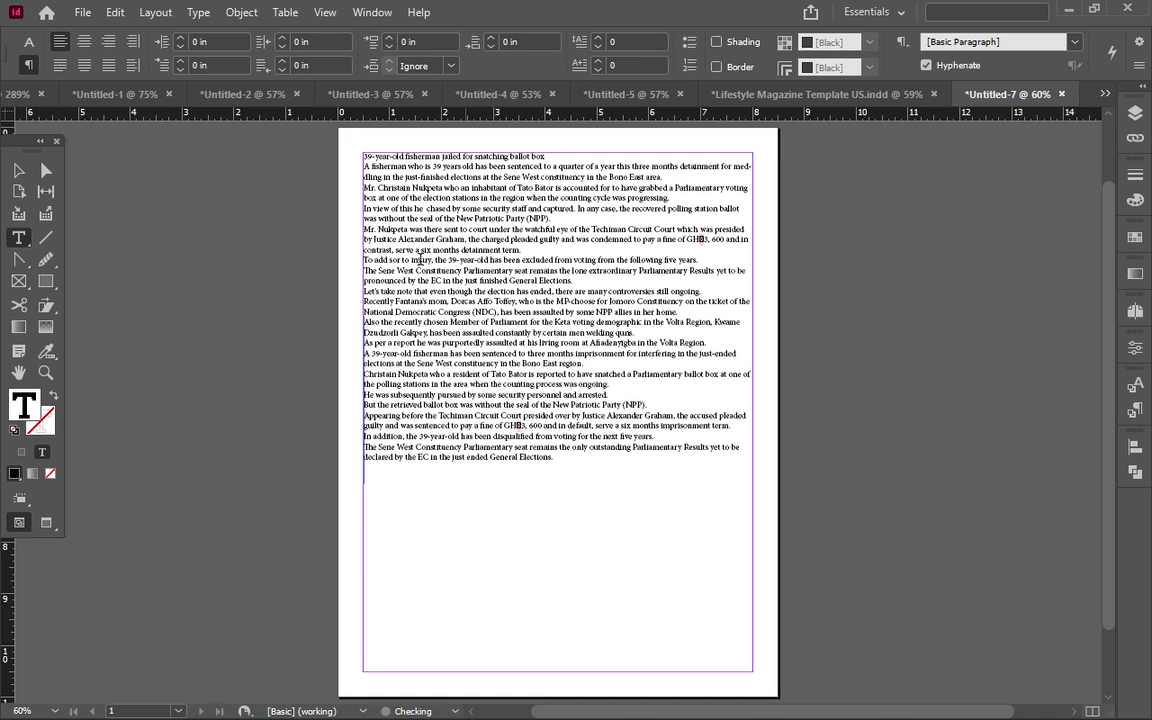
# Step: Set the space after every paragraph of the imported article to 0.125 in
pyautogui.hotkey('ctrl', 'a')
pyautogui.scroll(2, 562, 418)
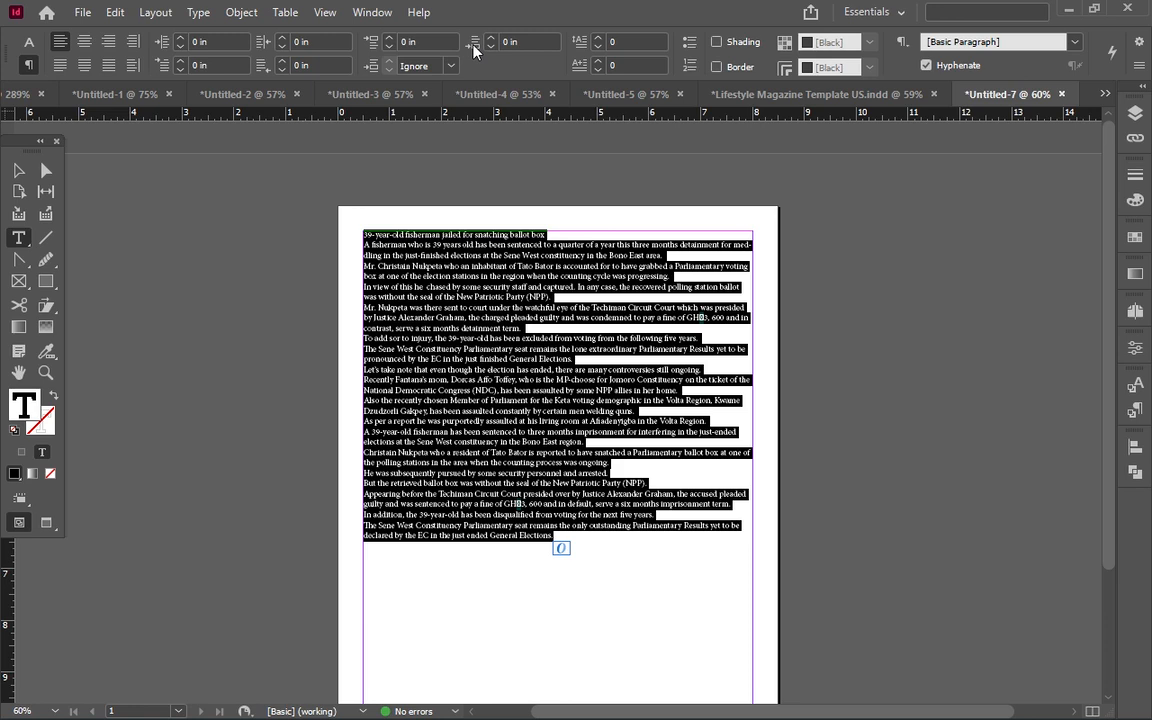
pyautogui.click(30, 42)
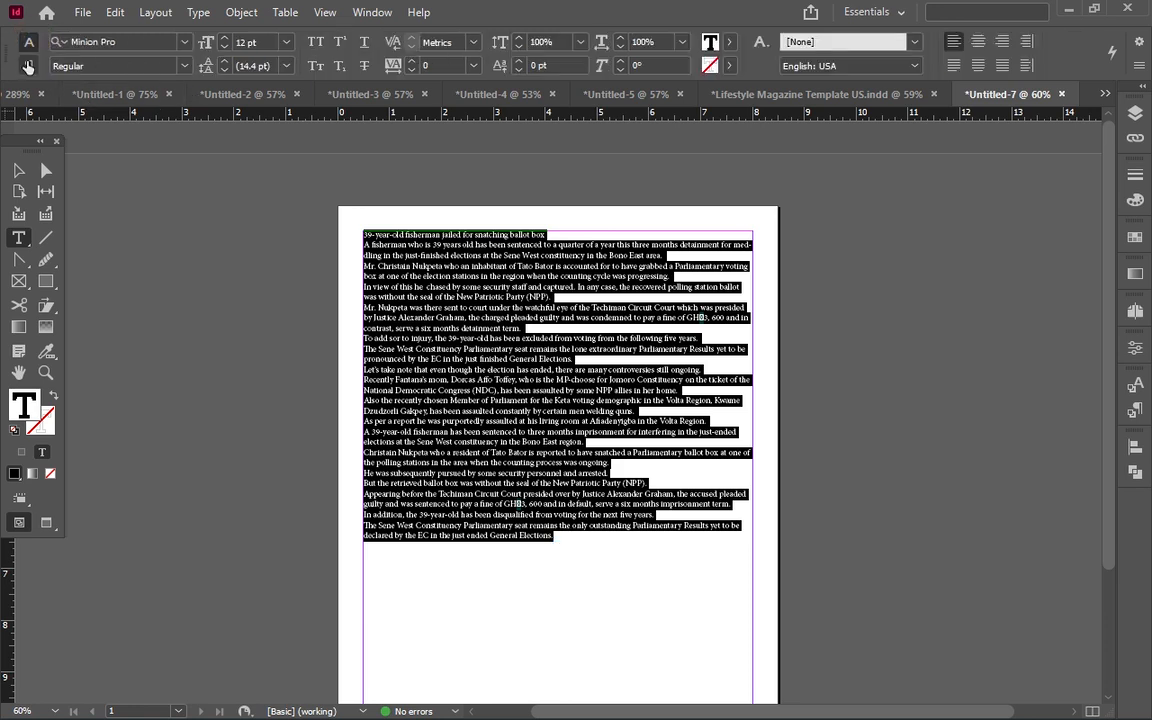
pyautogui.click(28, 65)
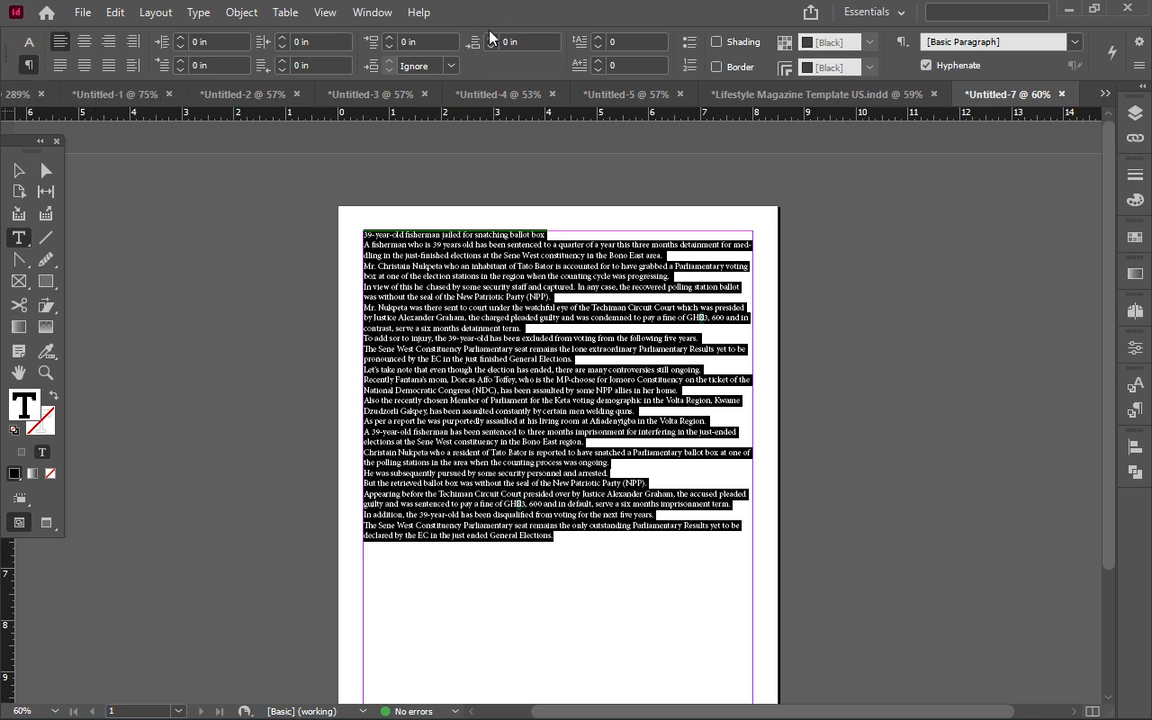
pyautogui.click(488, 38)
pyautogui.click(488, 38)
pyautogui.click(488, 38)
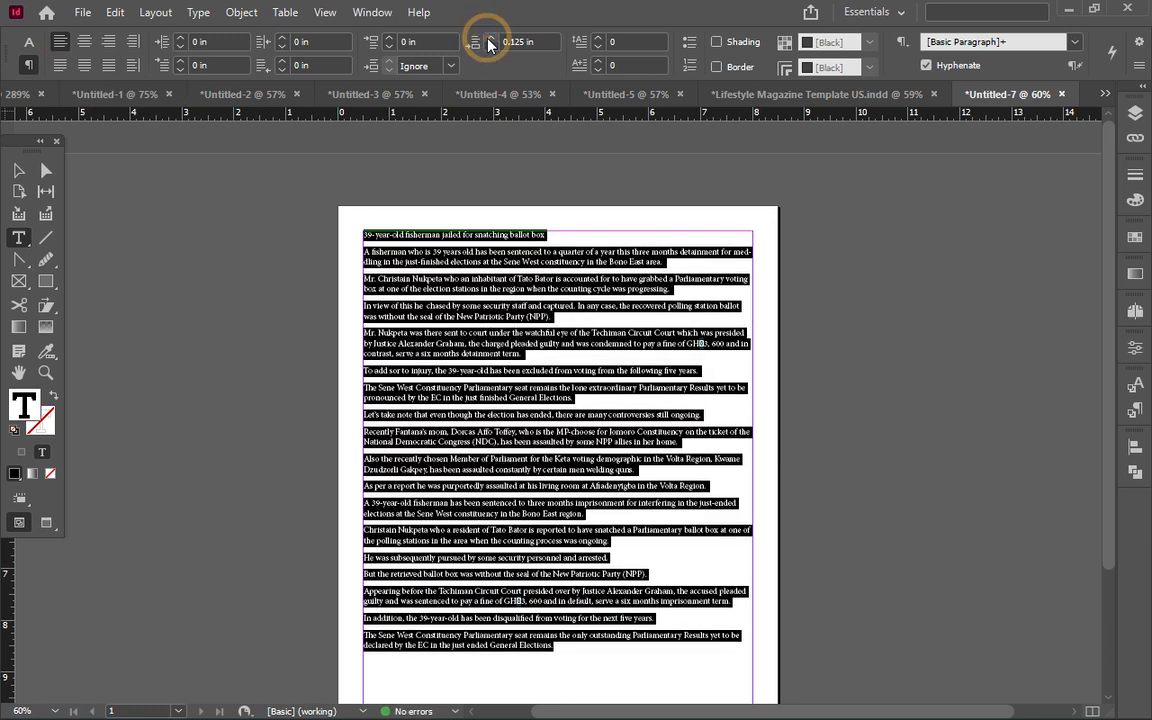
pyautogui.scroll(-3, 551, 242)
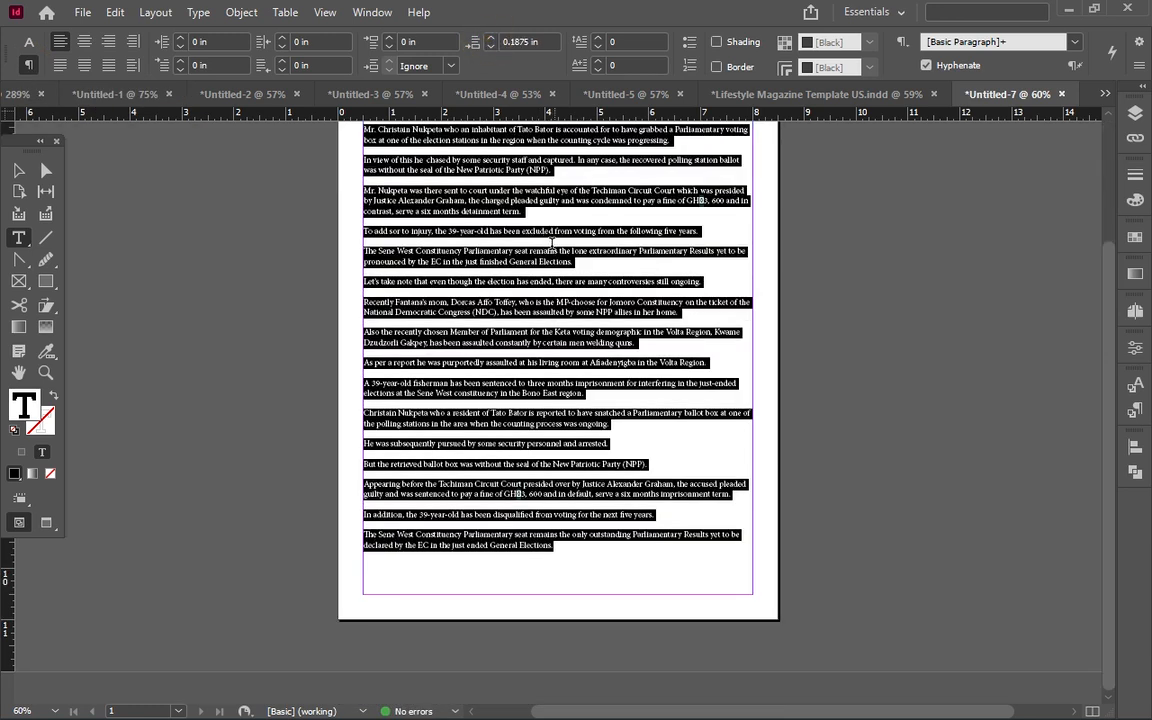
pyautogui.click(488, 48)
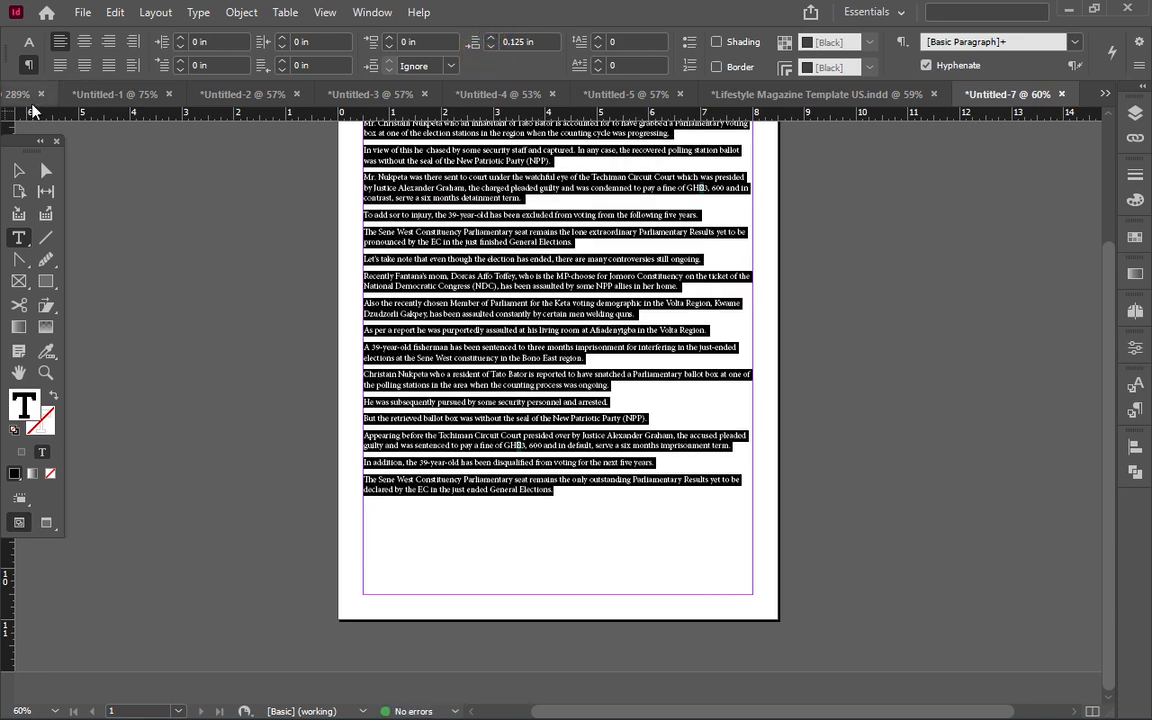
# Step: Set the whole article in Poppins Regular at 14 pt
pyautogui.click(29, 44)
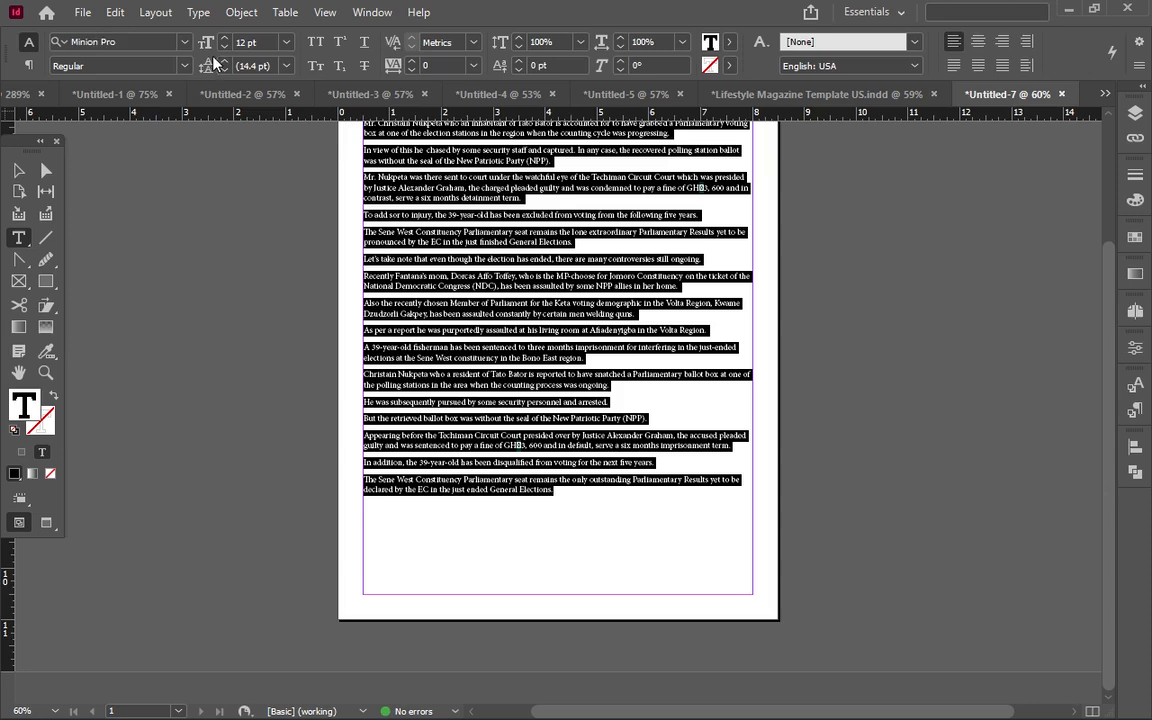
pyautogui.click(184, 42)
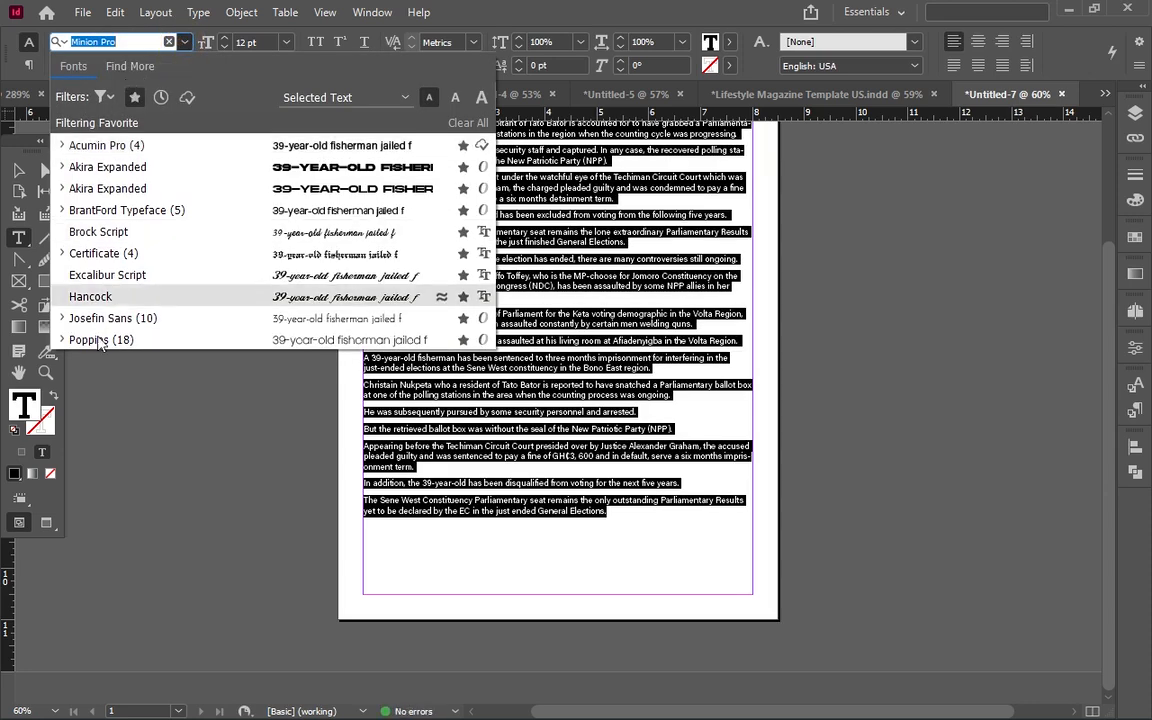
pyautogui.click(70, 340)
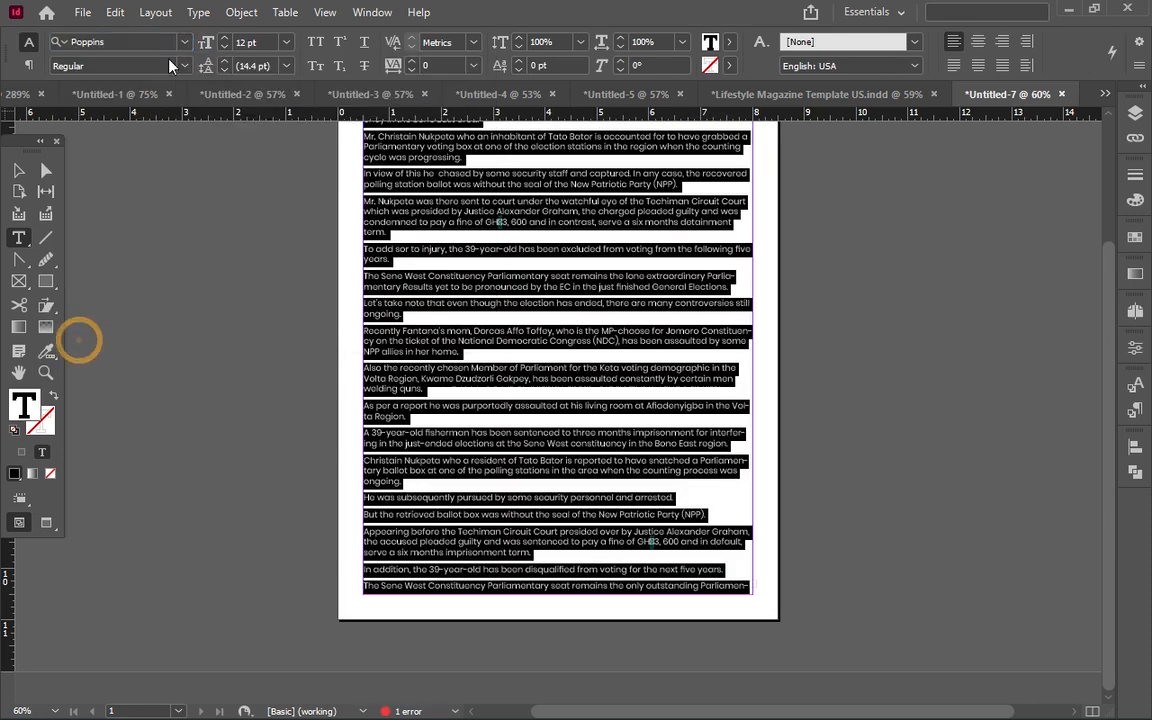
pyautogui.click(224, 37)
pyautogui.click(225, 37)
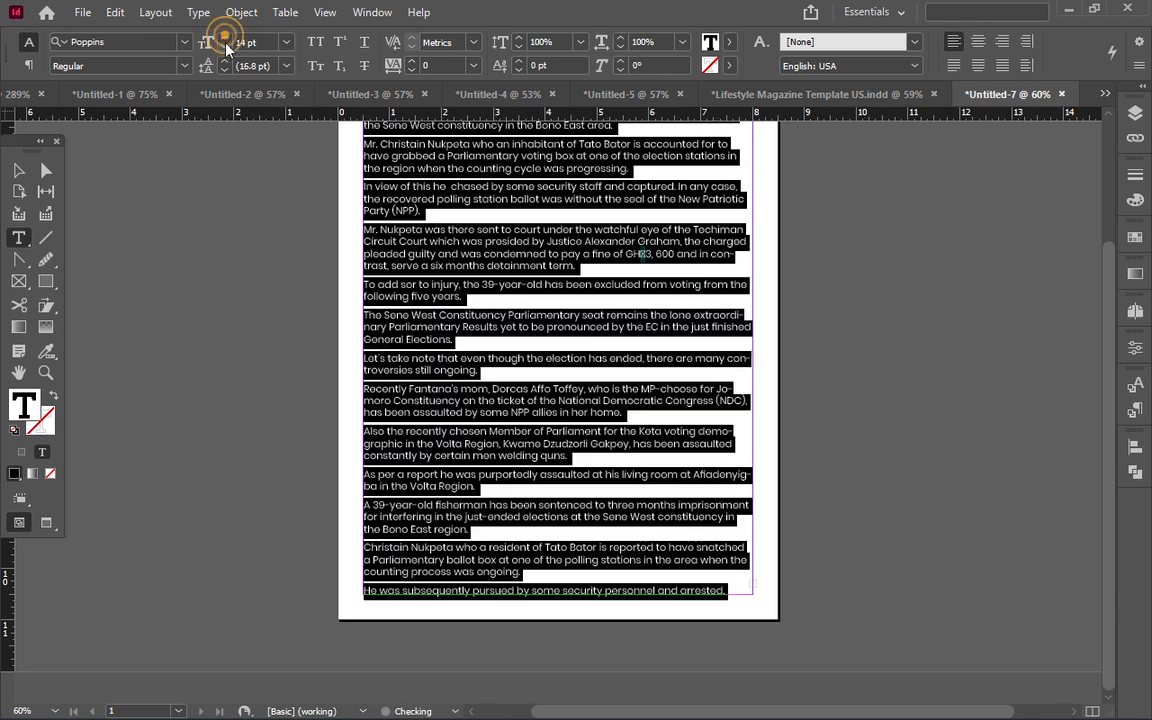
pyautogui.click(18, 170)
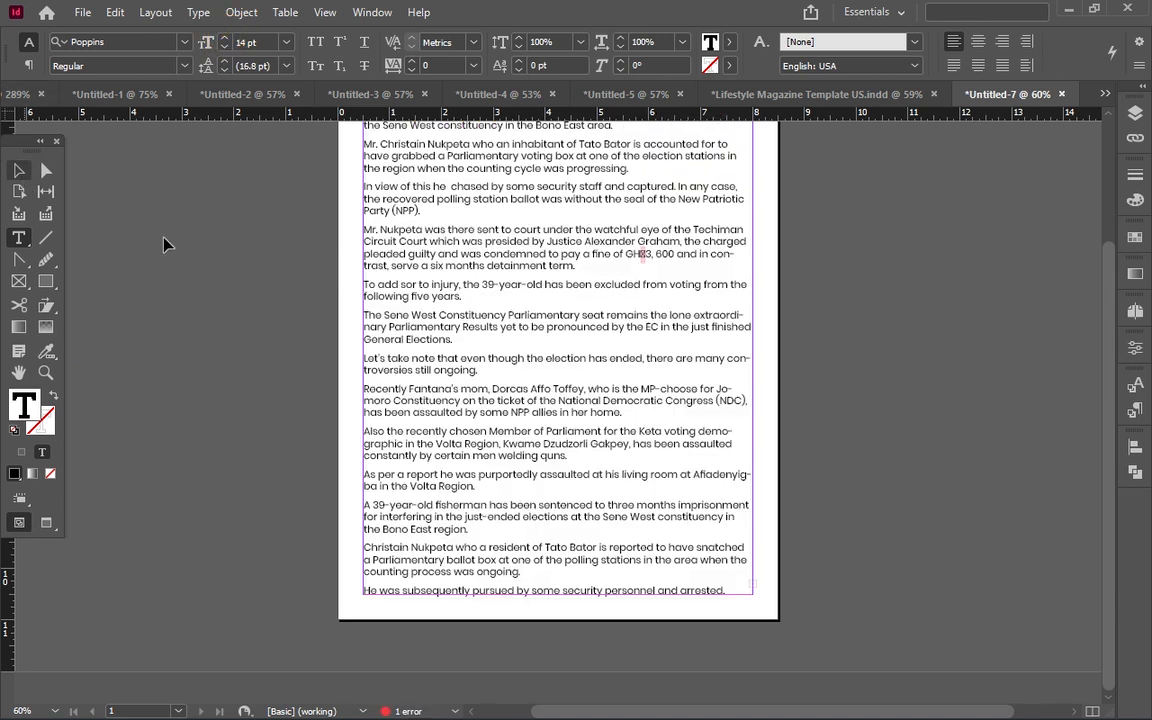
pyautogui.scroll(2, 600, 470)
pyautogui.scroll(-2, 575, 470)
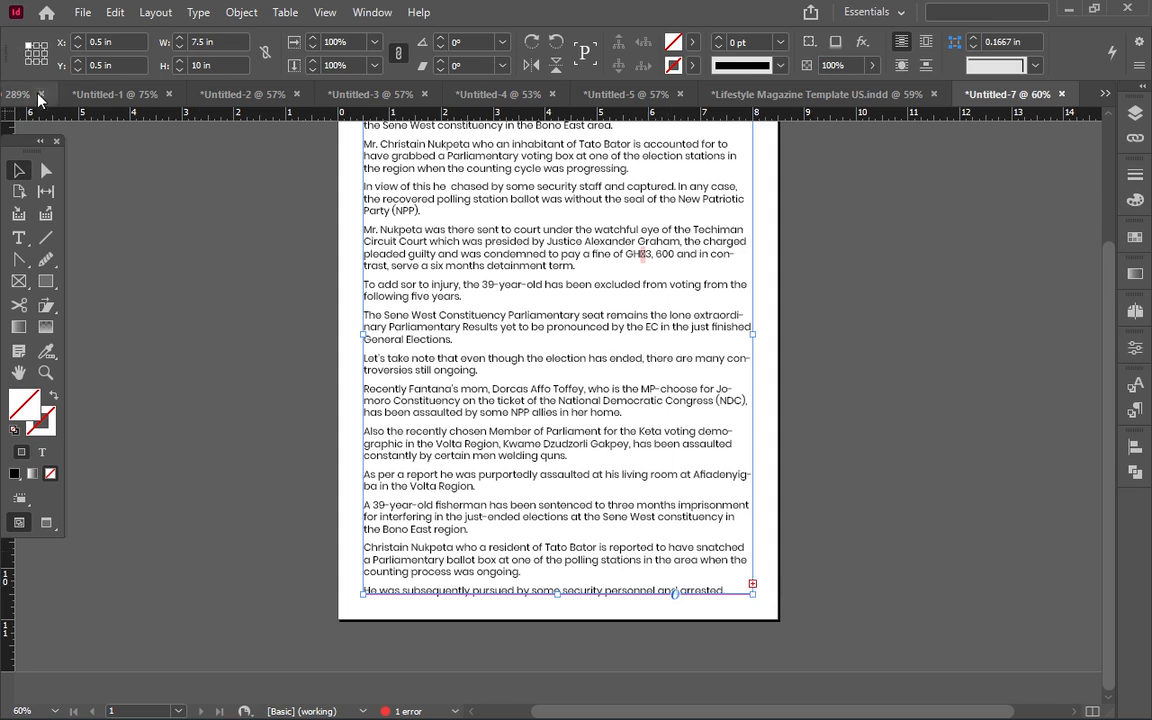
# Step: Increase the space after all of the article's paragraphs to 0.3125 in
pyautogui.click(16, 240)
pyautogui.moveTo(578, 266); pyautogui.dragTo(364, 230)
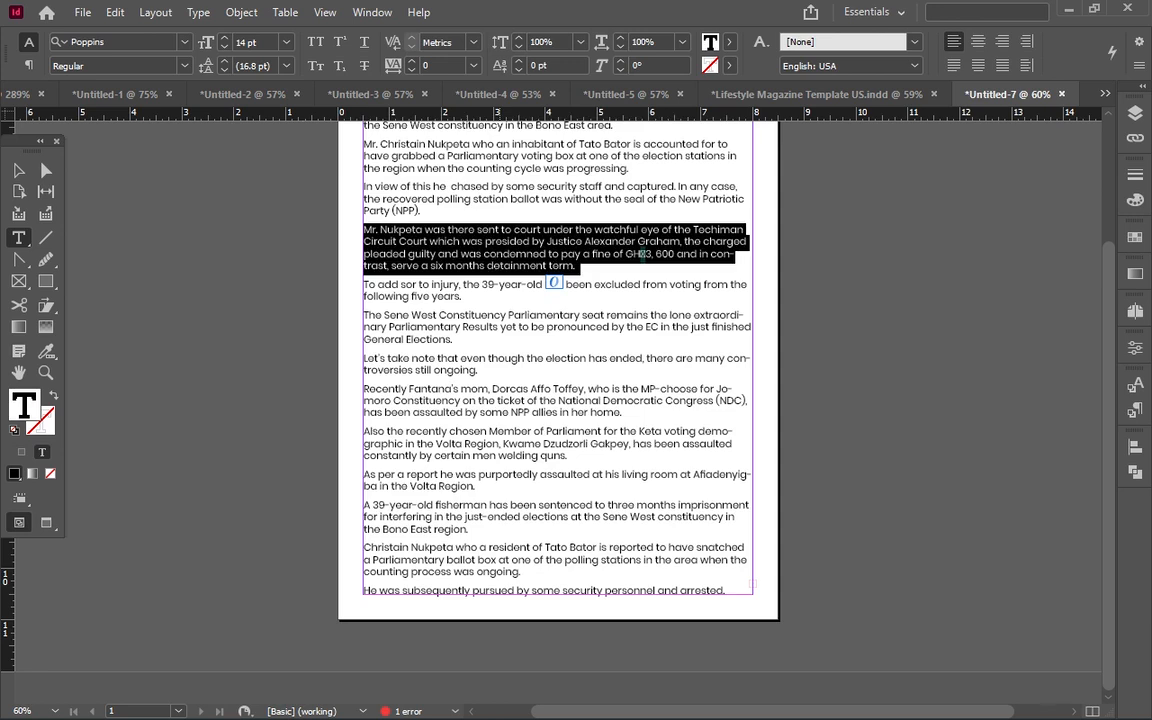
pyautogui.click(450, 243)
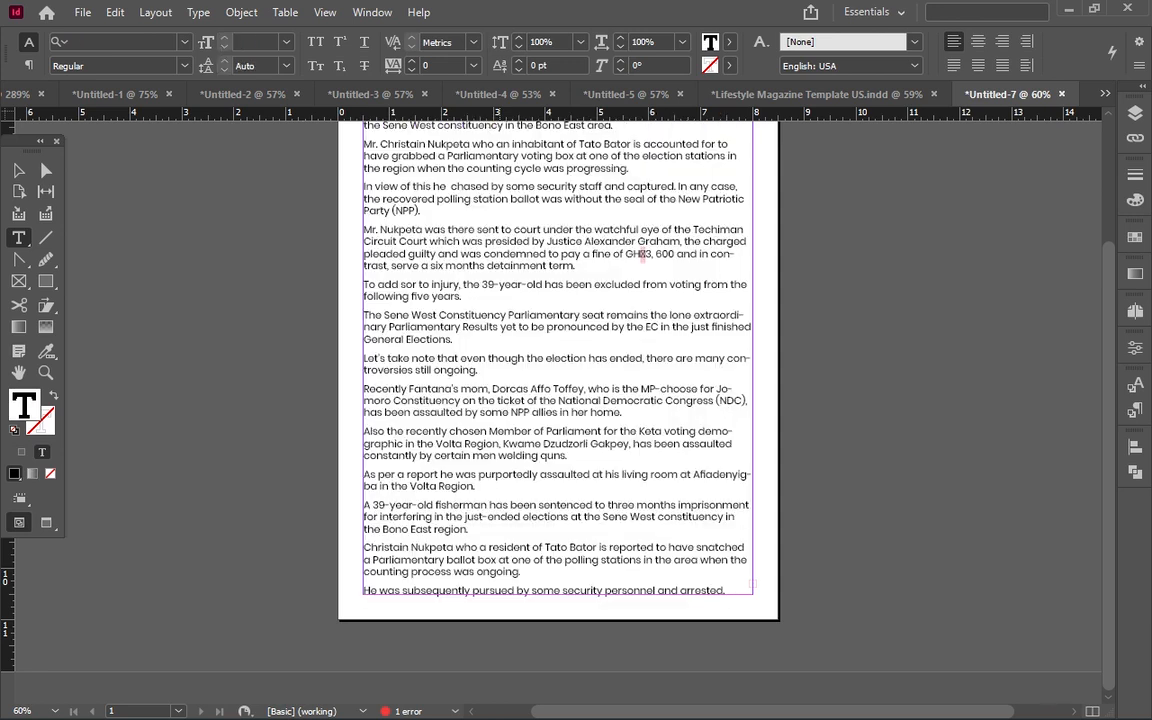
pyautogui.doubleClick(500, 246)
pyautogui.tripleClick(500, 246)
pyautogui.click(500, 246)
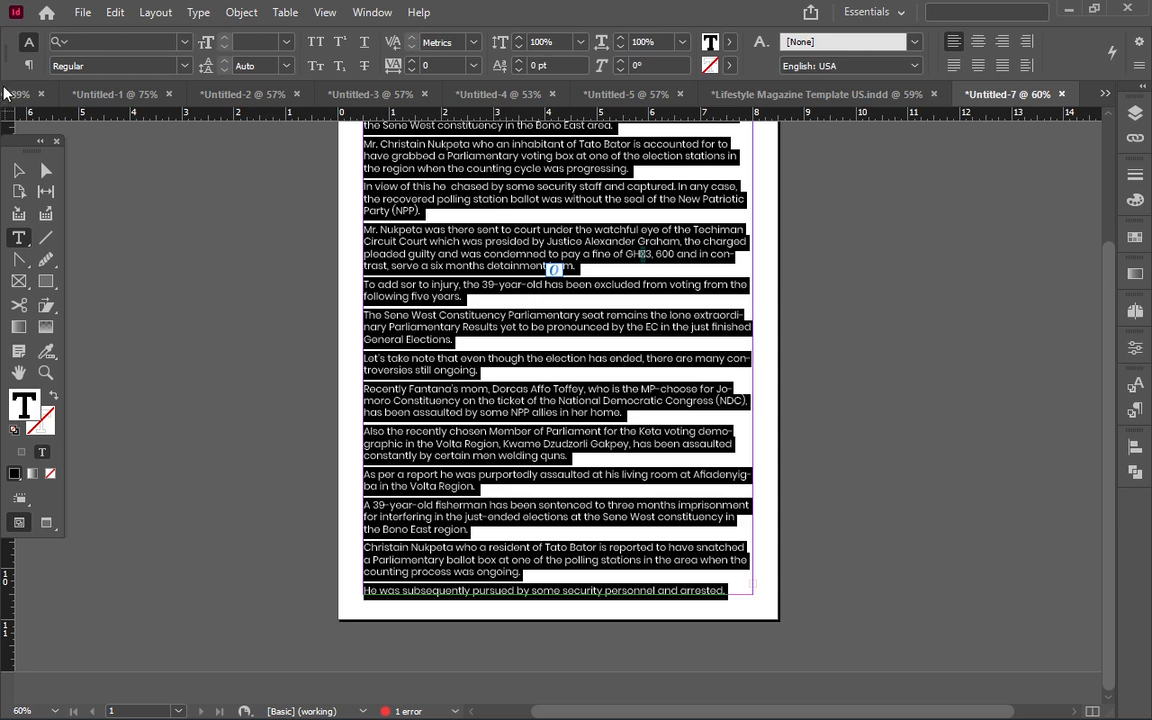
pyautogui.click(28, 65)
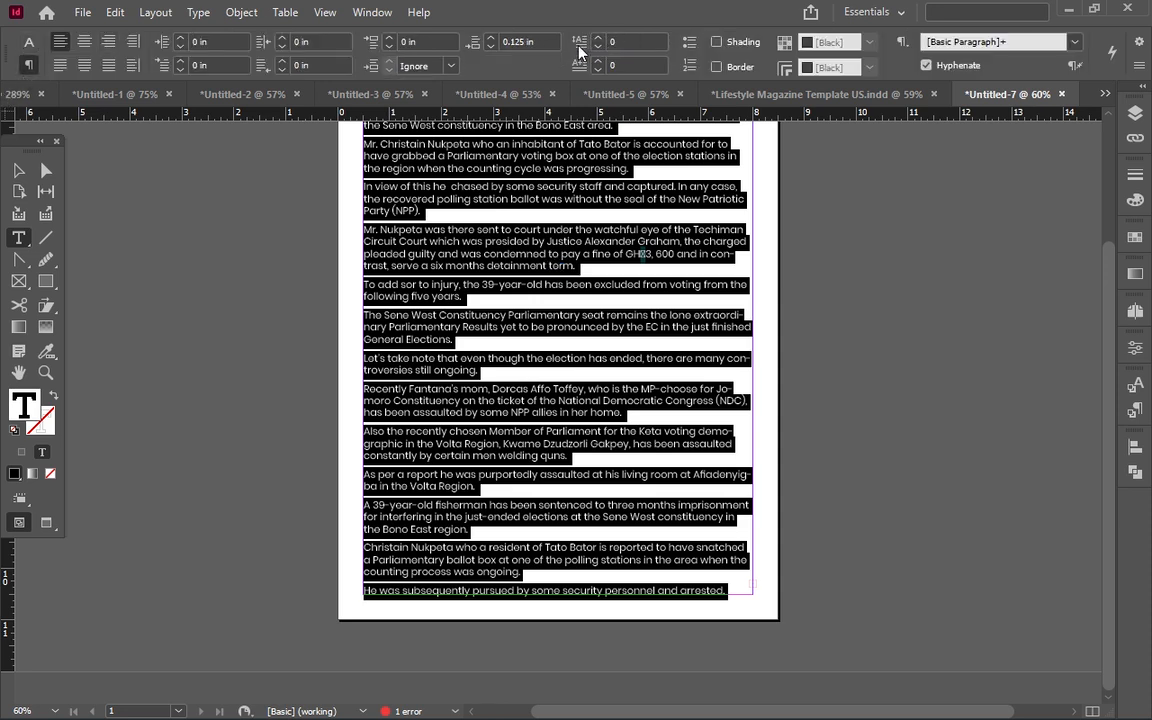
pyautogui.click(494, 44)
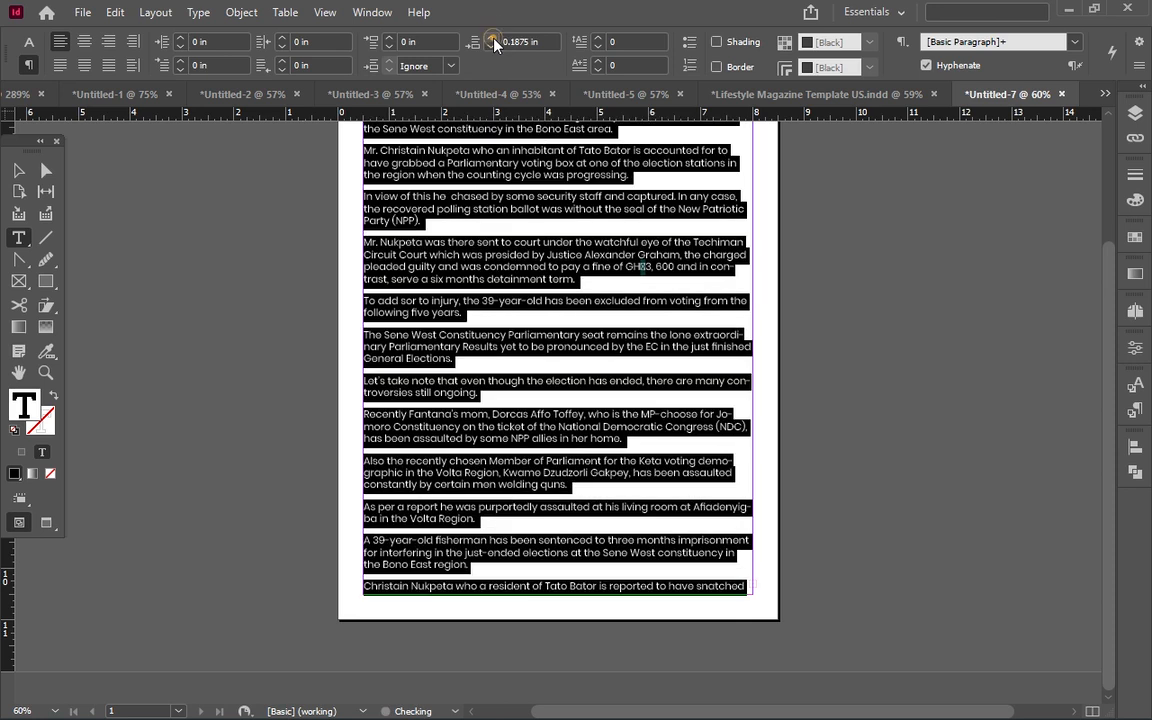
pyautogui.click(494, 44)
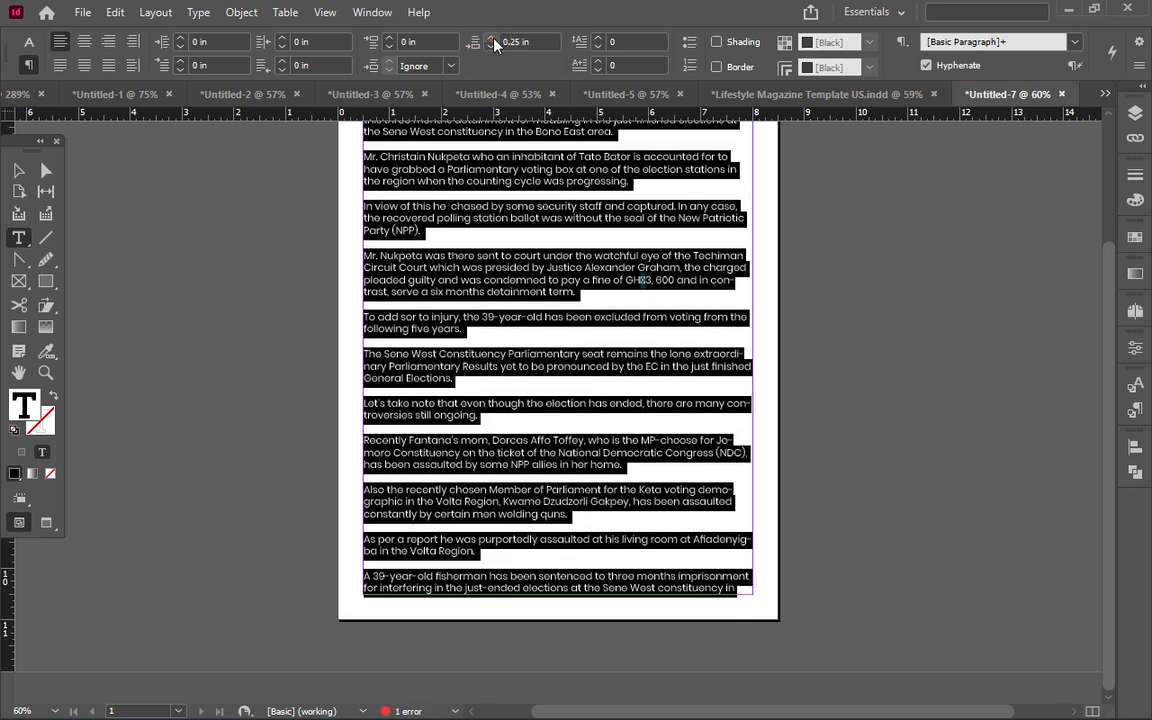
pyautogui.click(491, 42)
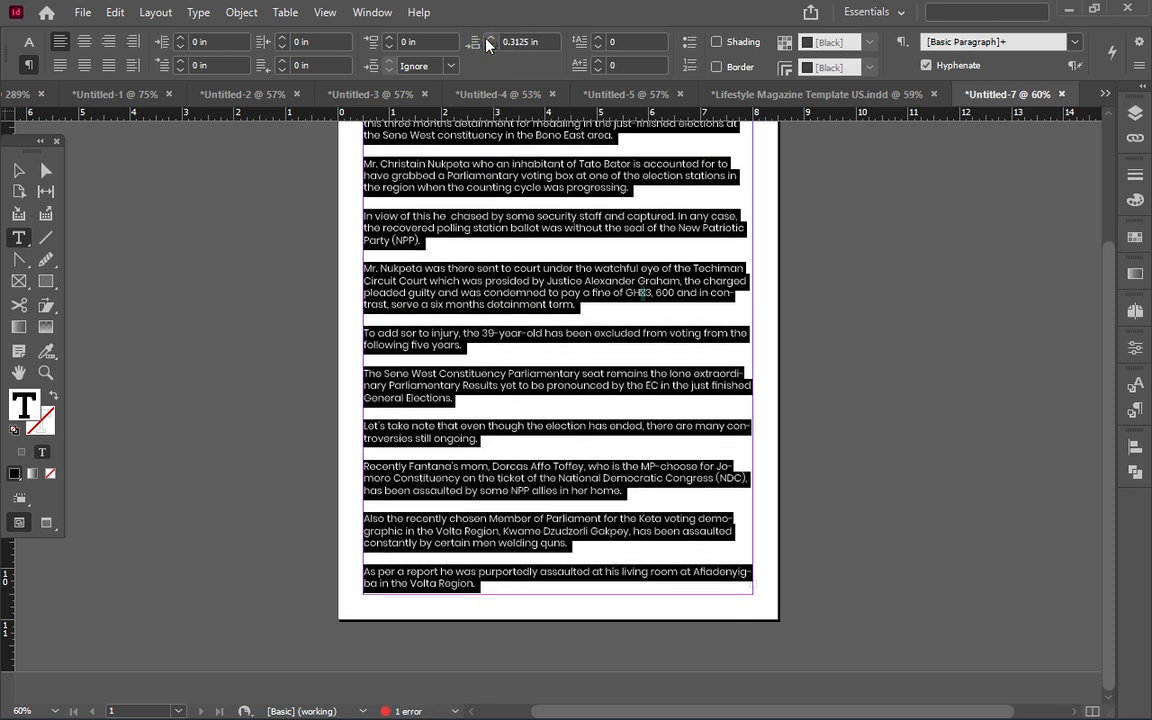
pyautogui.click(18, 170)
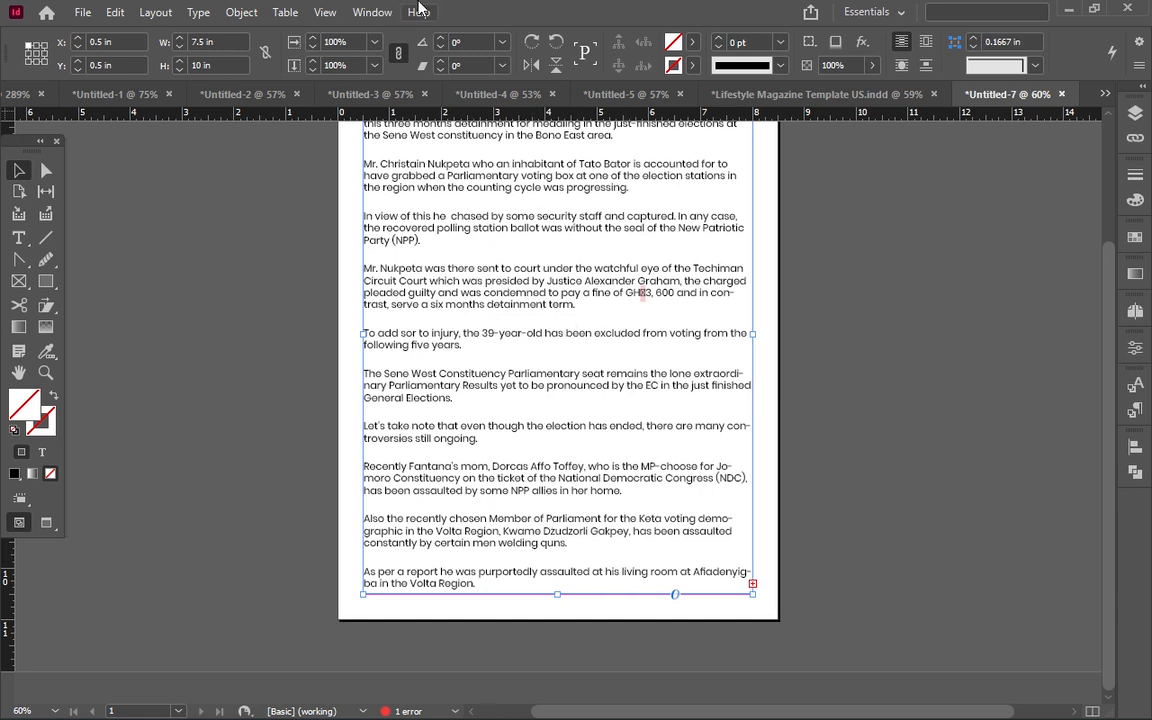
# Step: Reduce the space after all of the article's paragraphs to 0.0625 in
pyautogui.click(18, 238)
pyautogui.moveTo(363, 216); pyautogui.dragTo(429, 244)
pyautogui.hotkey('ctrl', 'a')
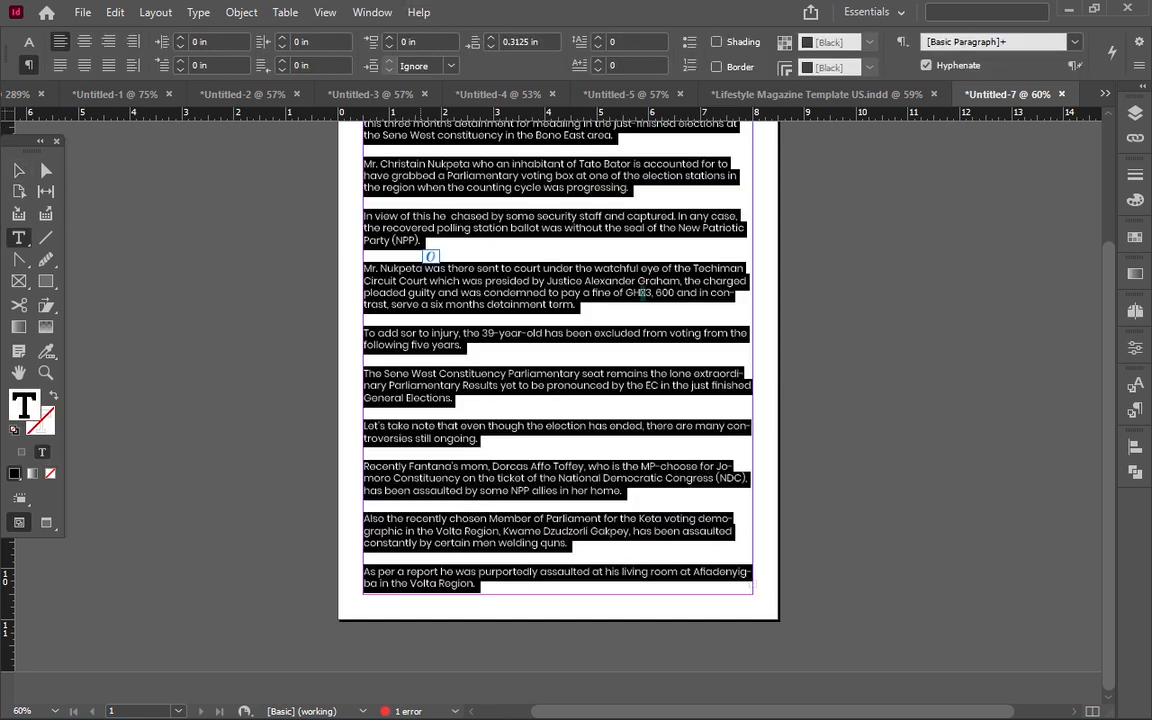
pyautogui.click(490, 47)
pyautogui.click(490, 47)
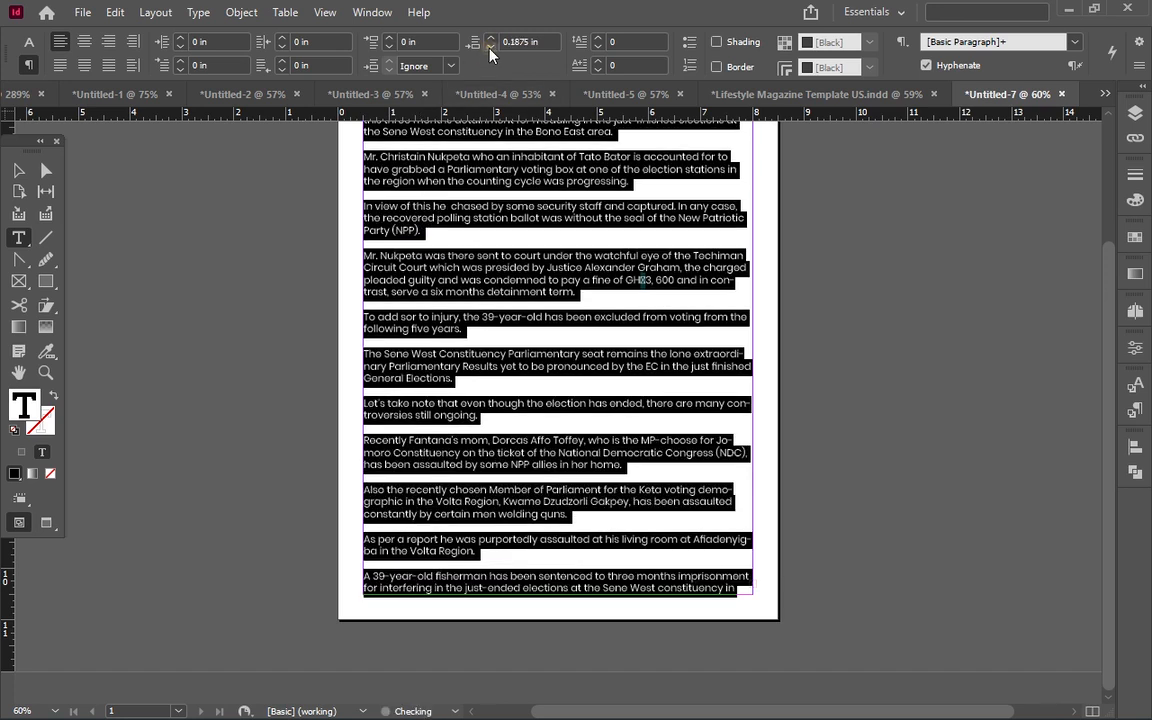
pyautogui.click(490, 47)
pyautogui.click(490, 47)
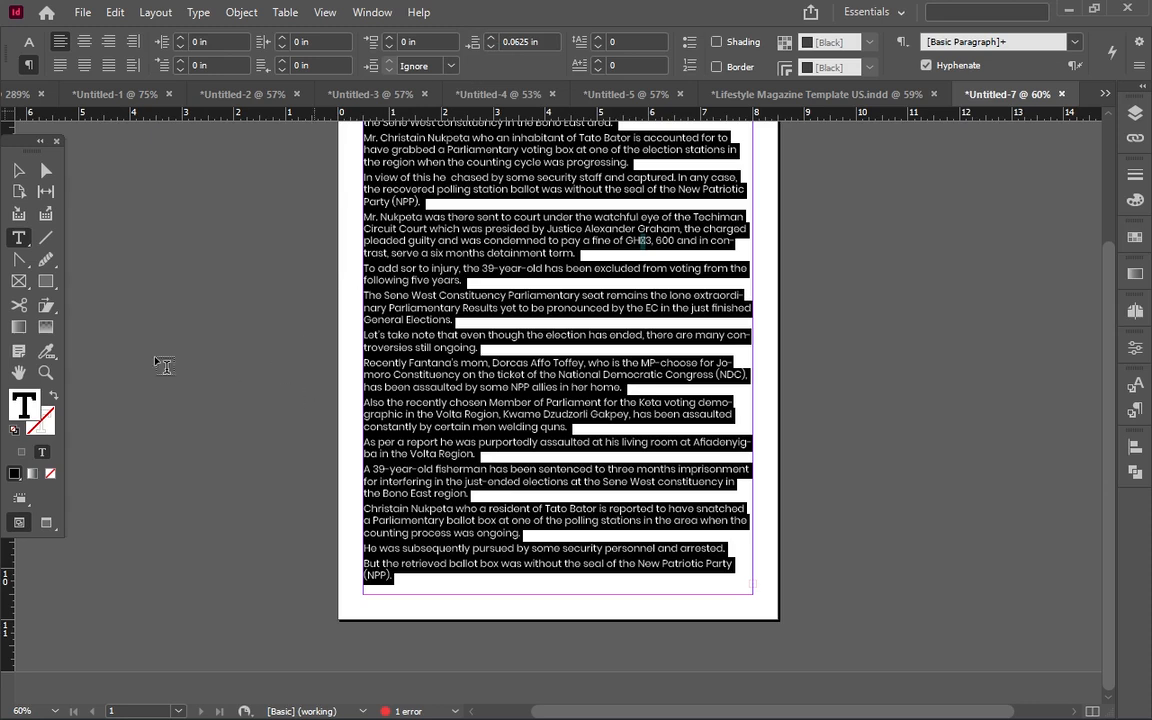
pyautogui.click(18, 170)
pyautogui.click(586, 283)
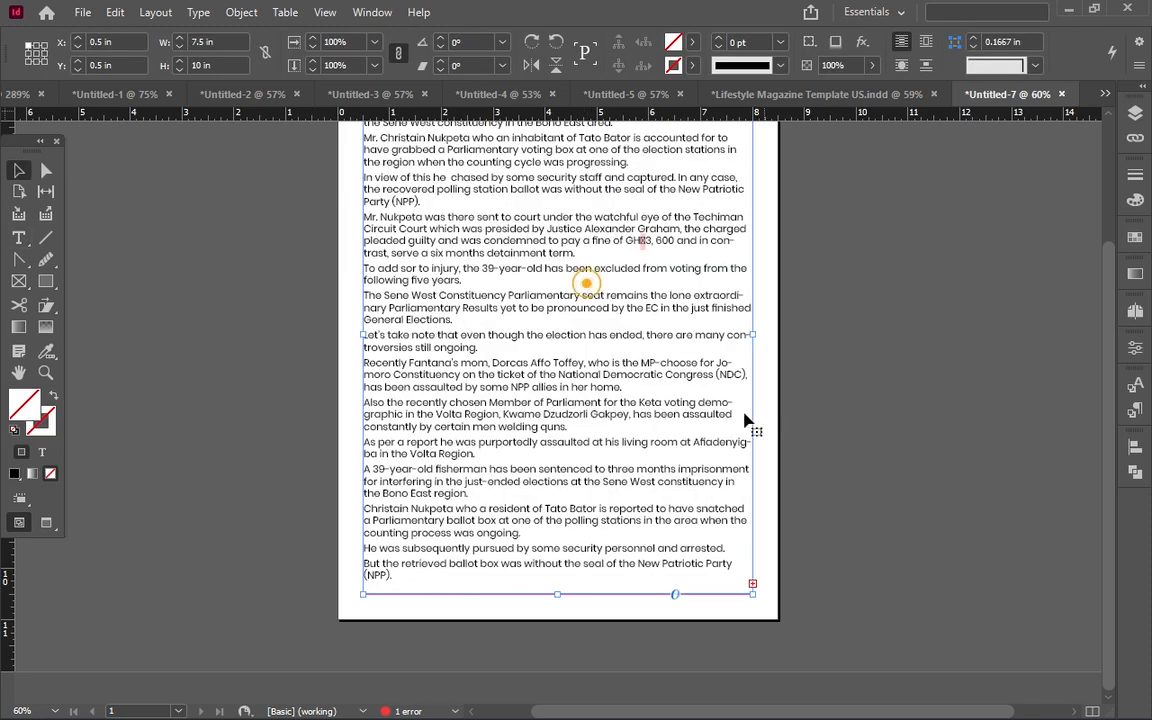
# Step: Examine the headline and opening paragraph at 100% for occurrences of the word "fisherman"
pyautogui.scroll(3, 790, 400)
pyautogui.scroll(-3, 840, 330)
pyautogui.scroll(3, 613, 423)
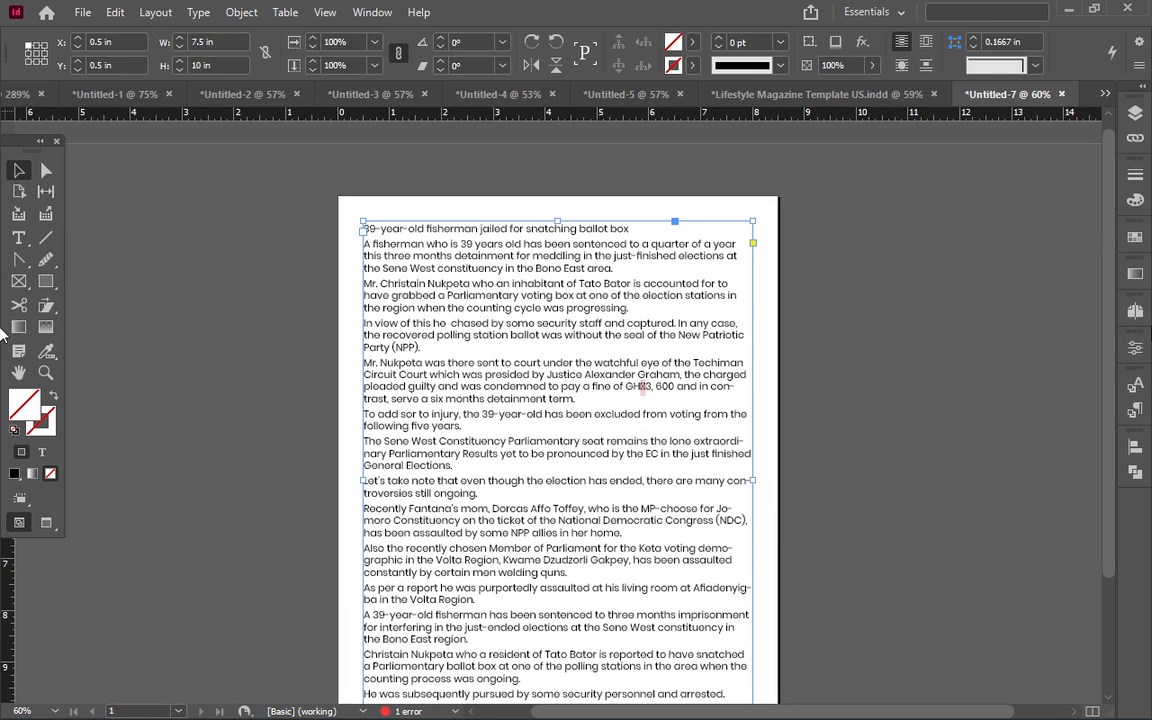
pyautogui.hotkey('ctrl', '=')
pyautogui.hotkey('ctrl', '=')
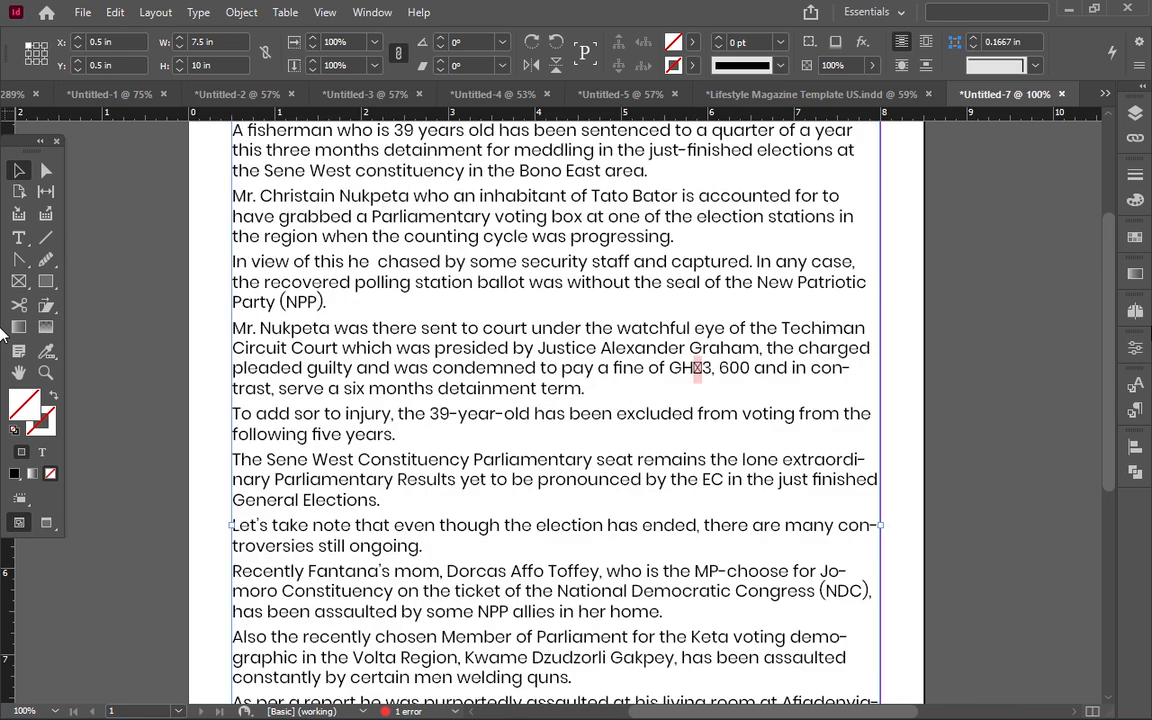
pyautogui.scroll(3, 475, 383)
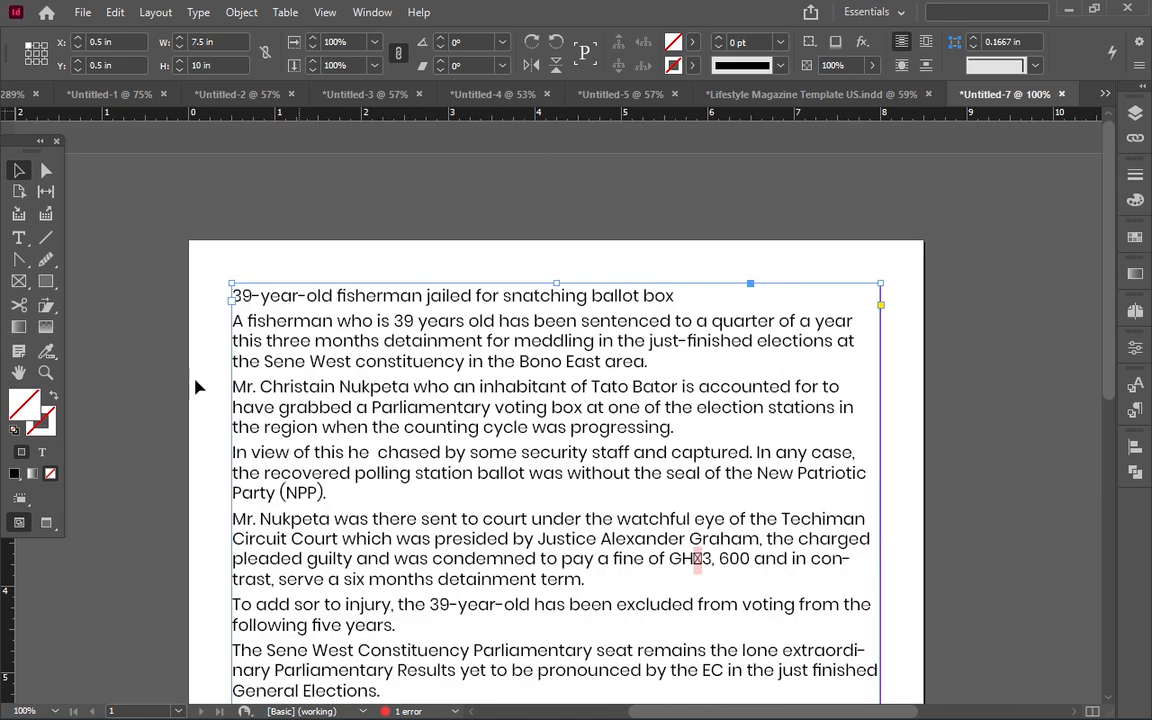
pyautogui.click(18, 237)
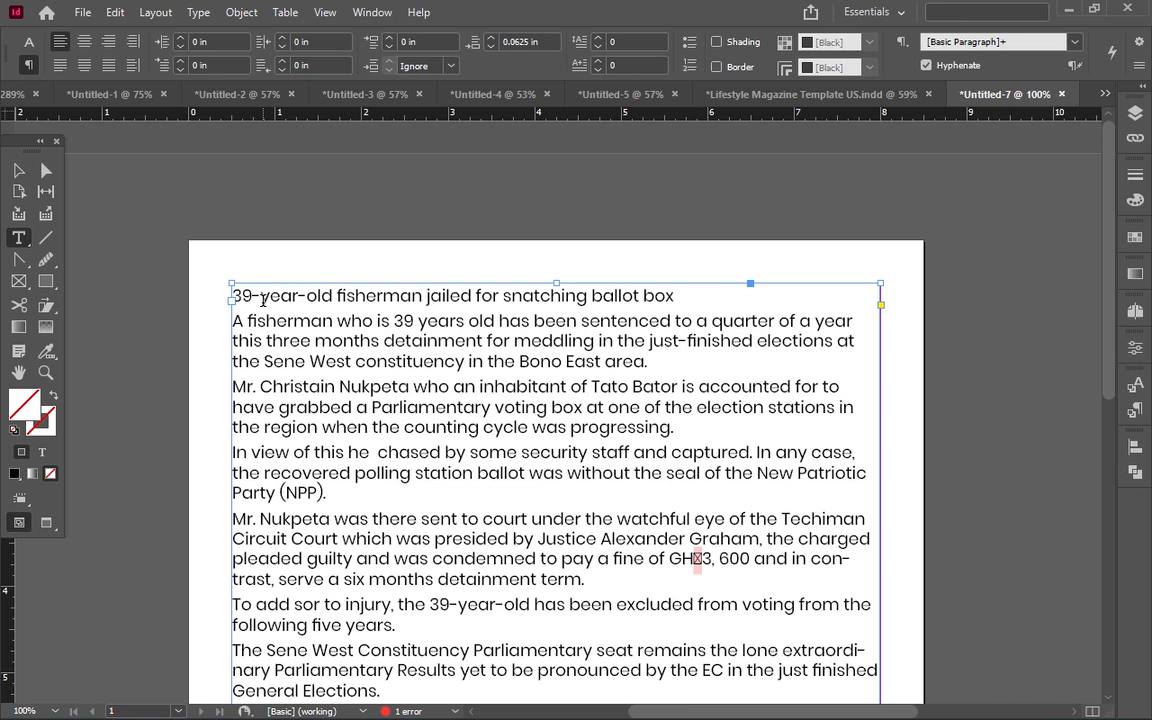
pyautogui.moveTo(340, 293); pyautogui.dragTo(423, 288)
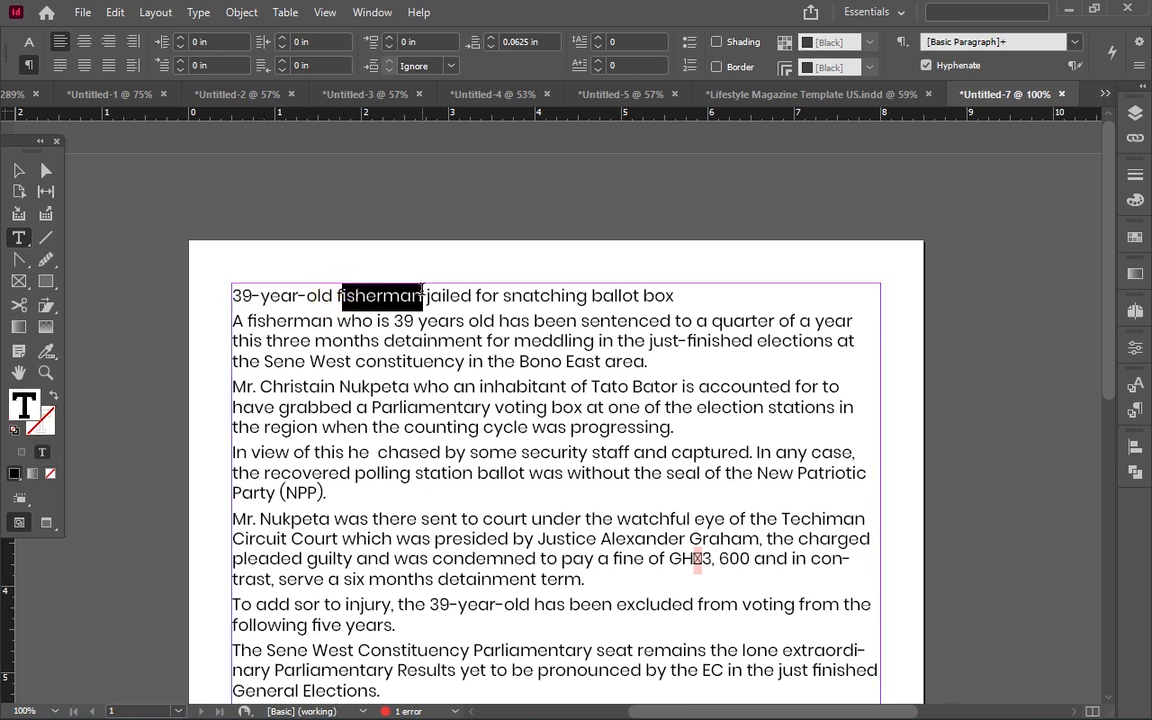
pyautogui.click(331, 328)
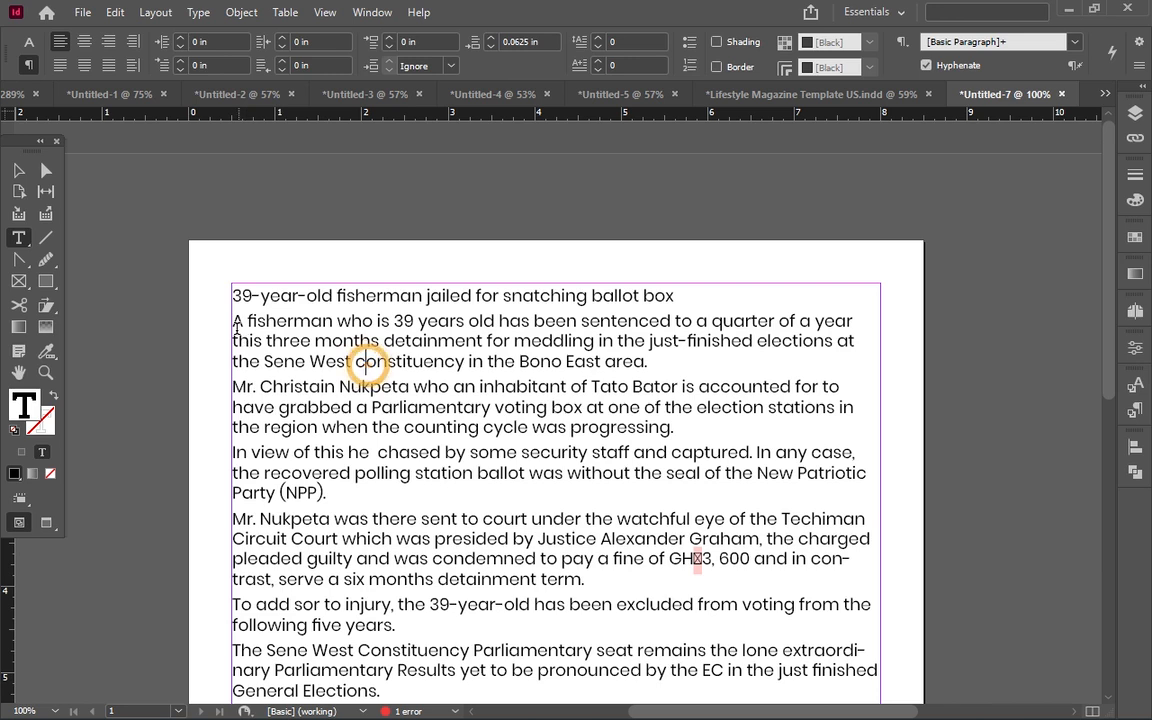
pyautogui.doubleClick(241, 321)
pyautogui.click(376, 361)
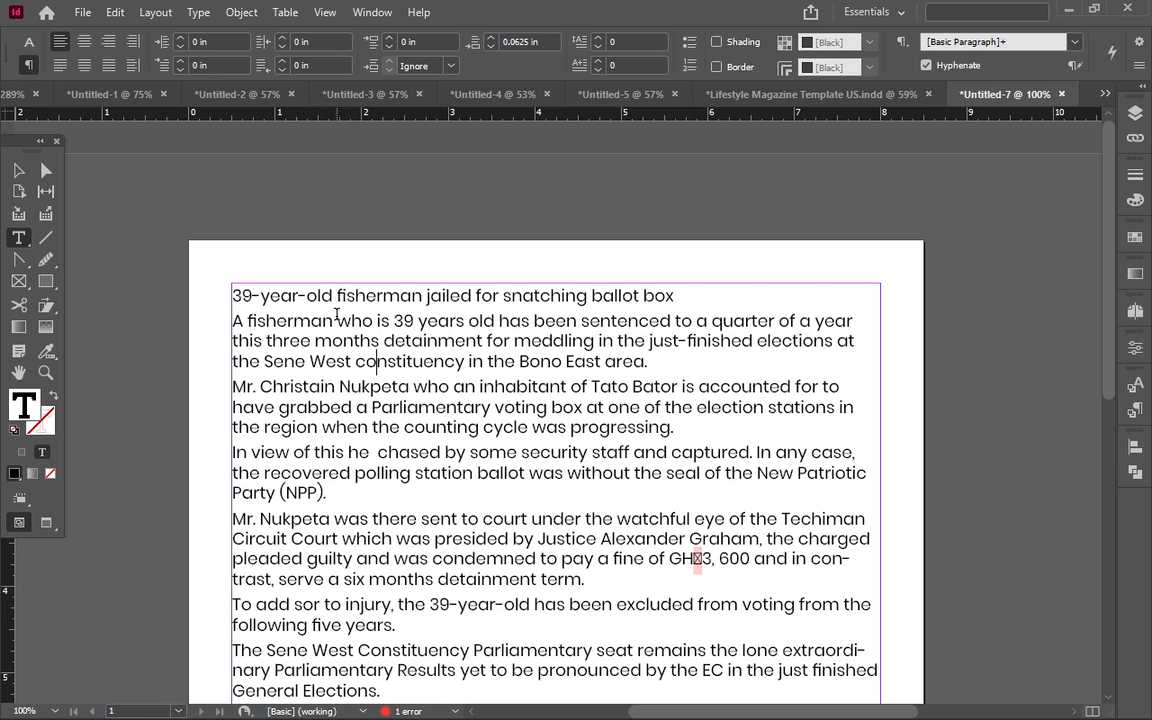
# Step: Set the word "fisherman" in the headline in the Black style of Poppins
pyautogui.moveTo(337, 296); pyautogui.dragTo(422, 297)
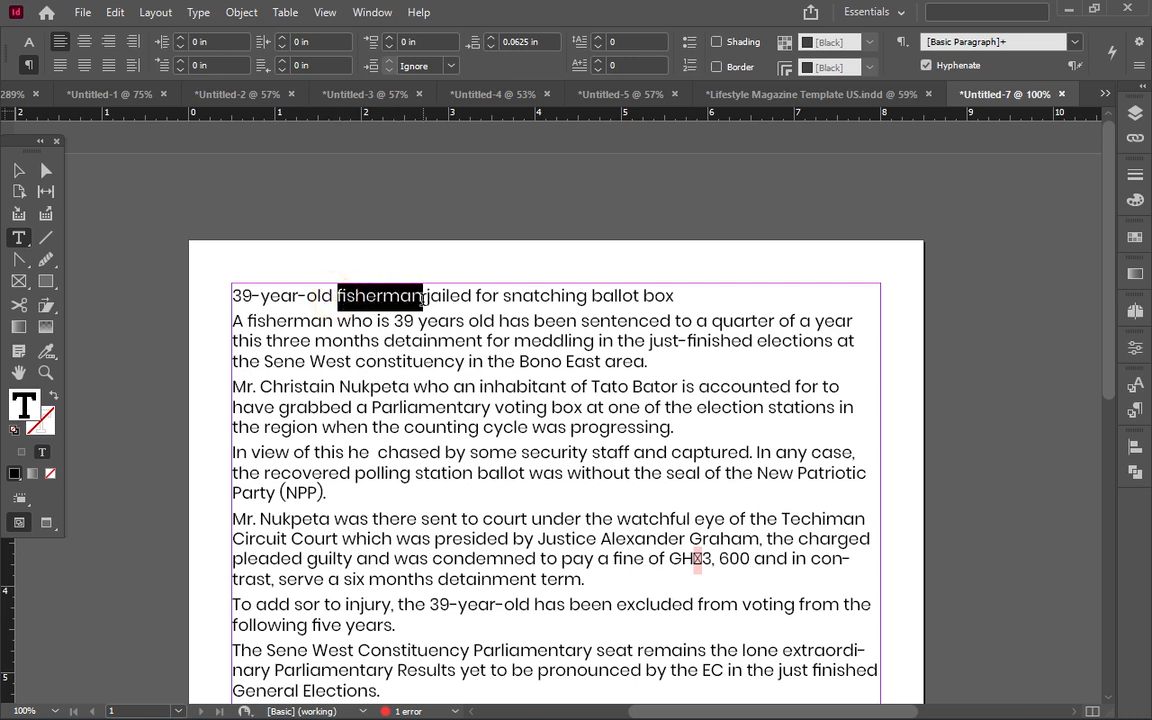
pyautogui.scroll(-1, 364, 330)
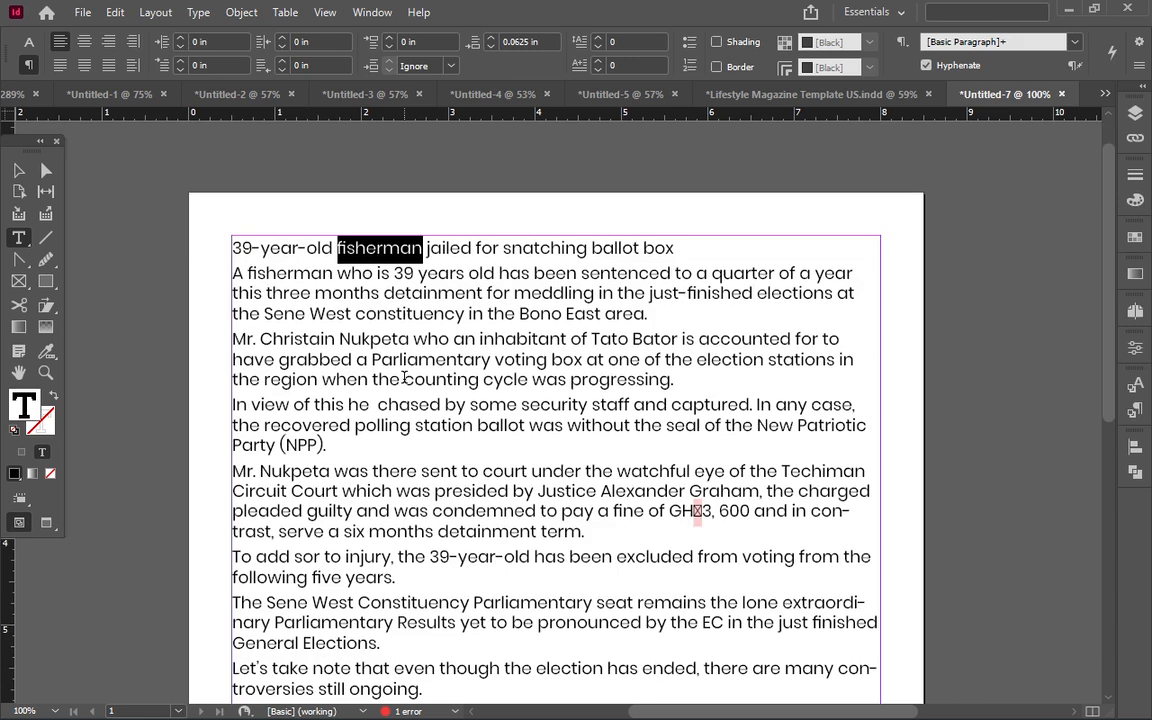
pyautogui.click(29, 42)
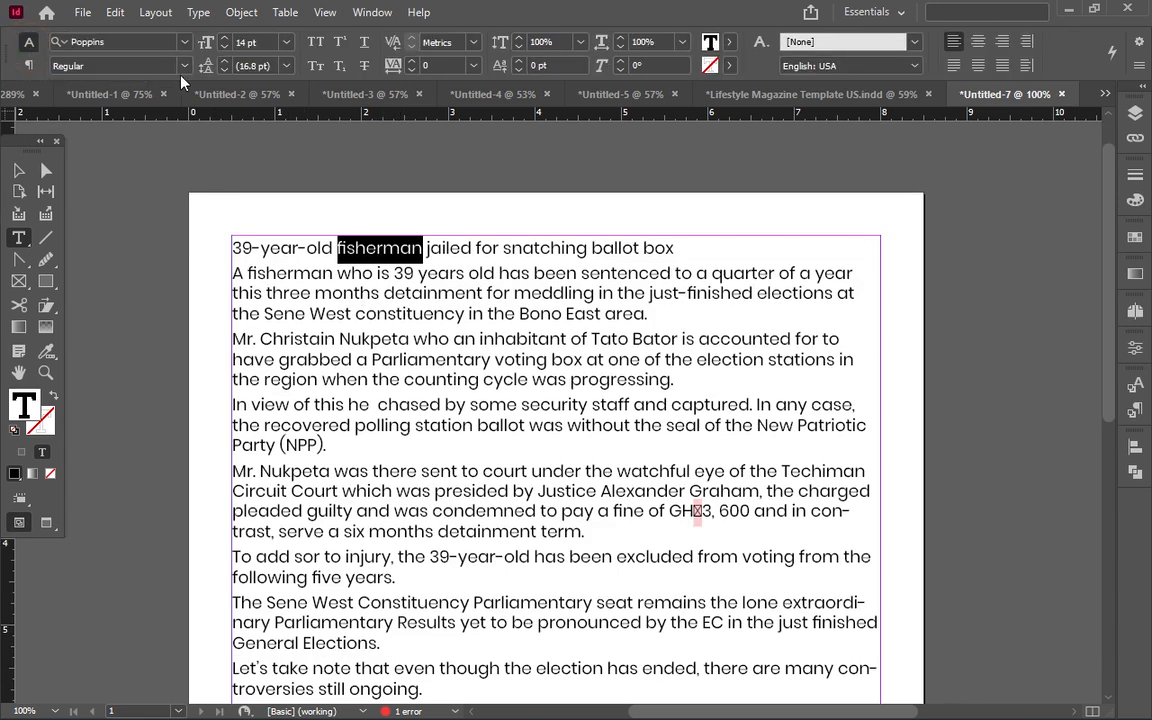
pyautogui.click(183, 66)
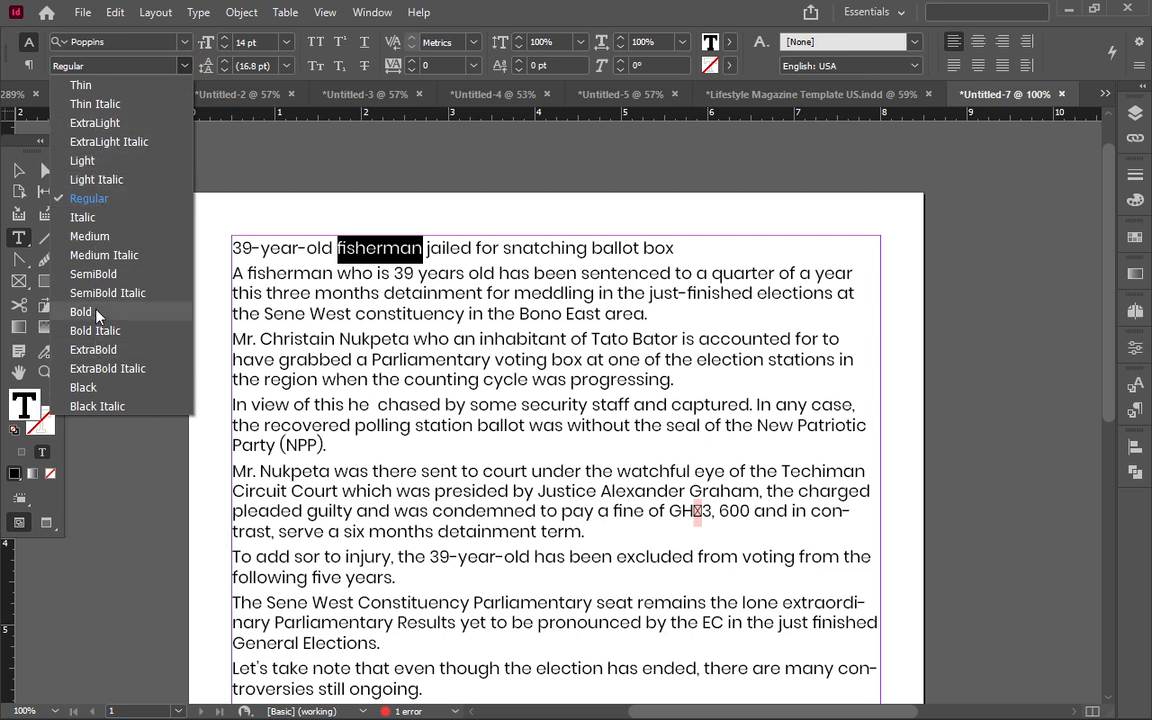
pyautogui.click(84, 387)
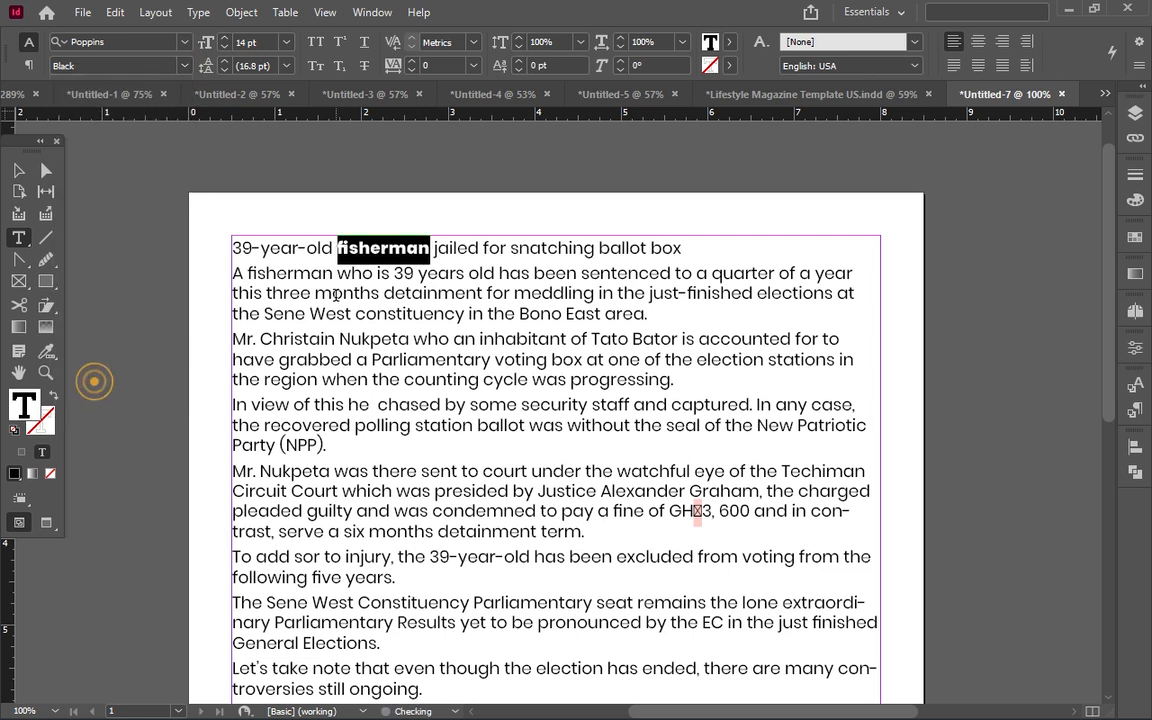
pyautogui.click(548, 255)
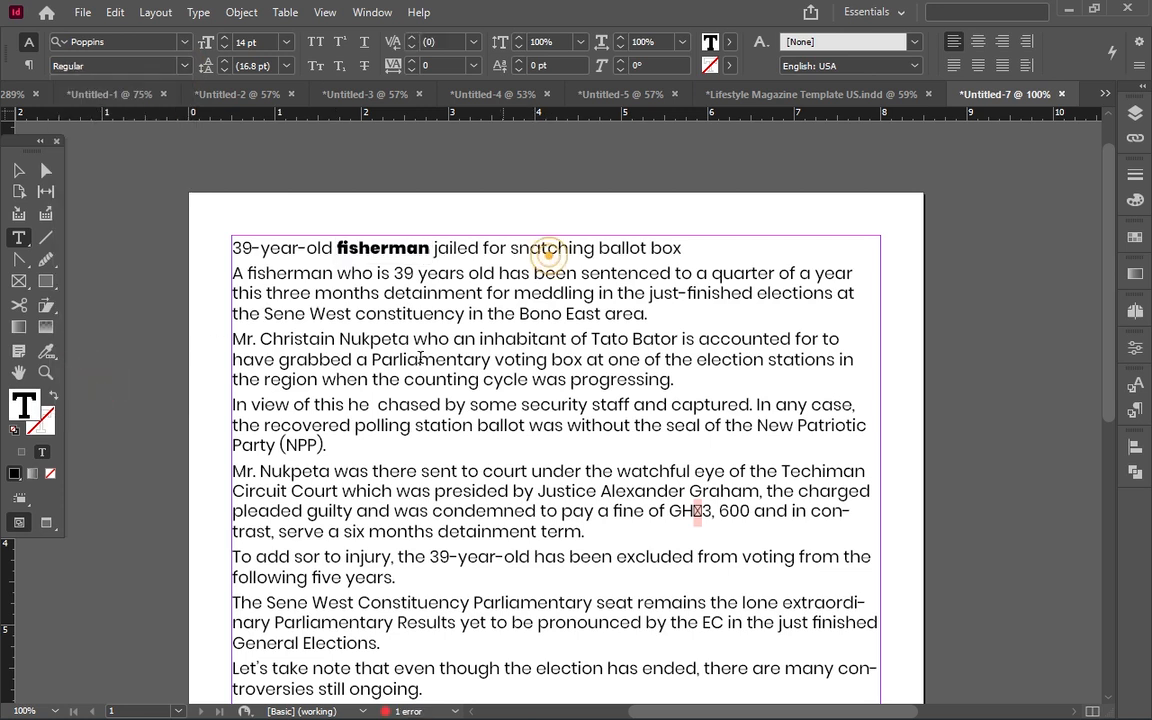
pyautogui.click(428, 248)
pyautogui.moveTo(430, 248); pyautogui.dragTo(336, 248)
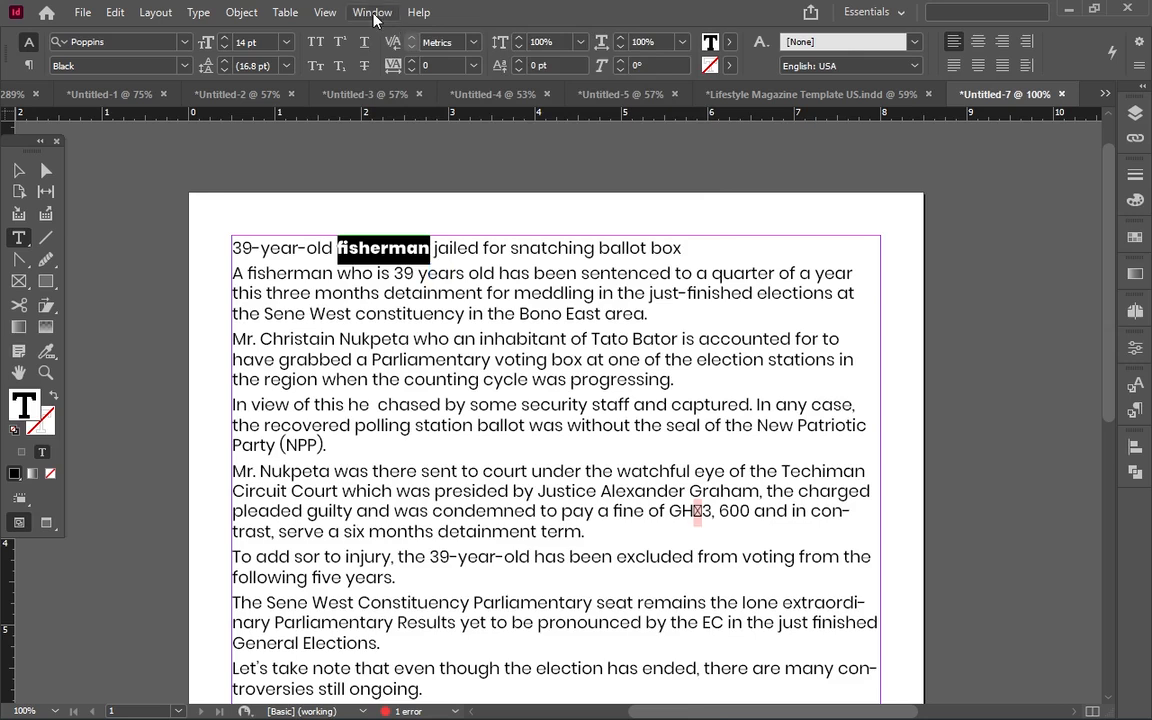
pyautogui.click(372, 13)
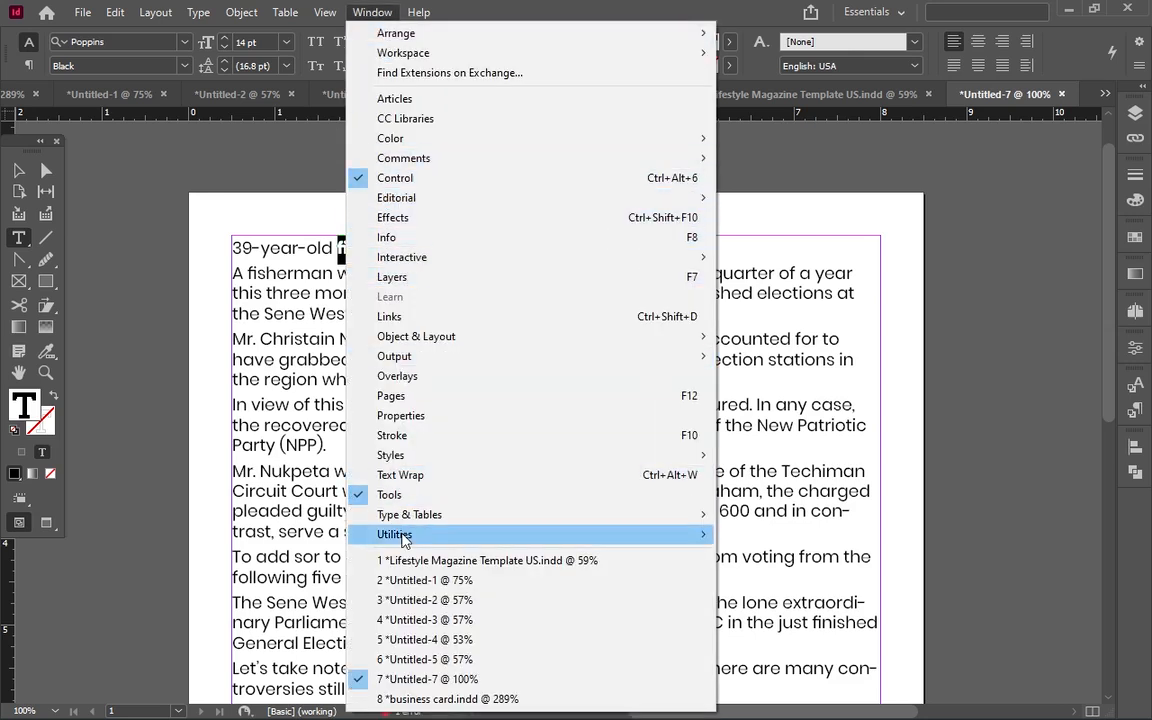
pyautogui.click(251, 288)
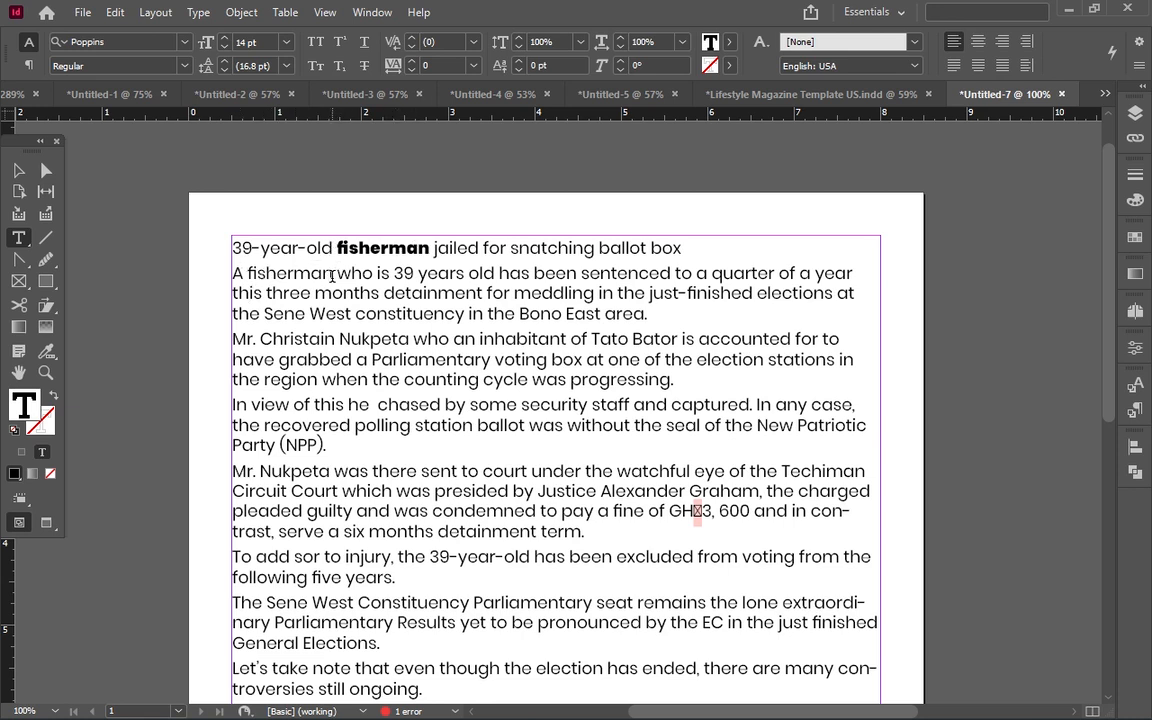
pyautogui.doubleClick(300, 273)
pyautogui.moveTo(300, 273); pyautogui.dragTo(258, 232)
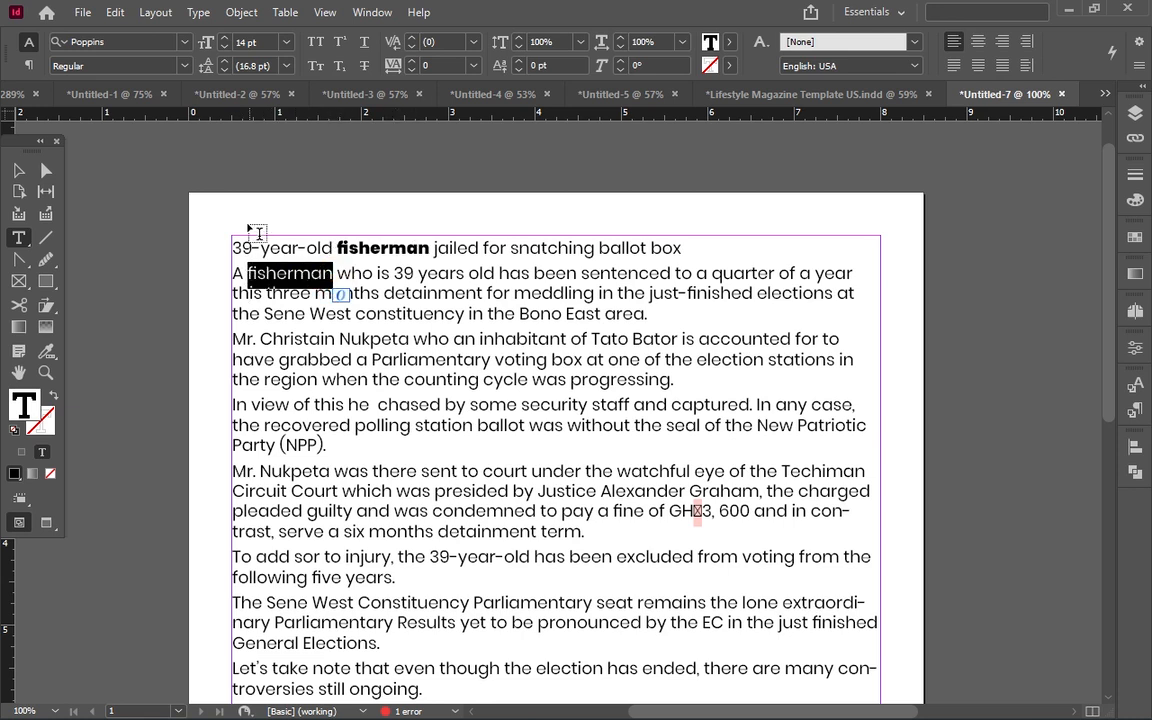
pyautogui.click(305, 283)
pyautogui.click(302, 290)
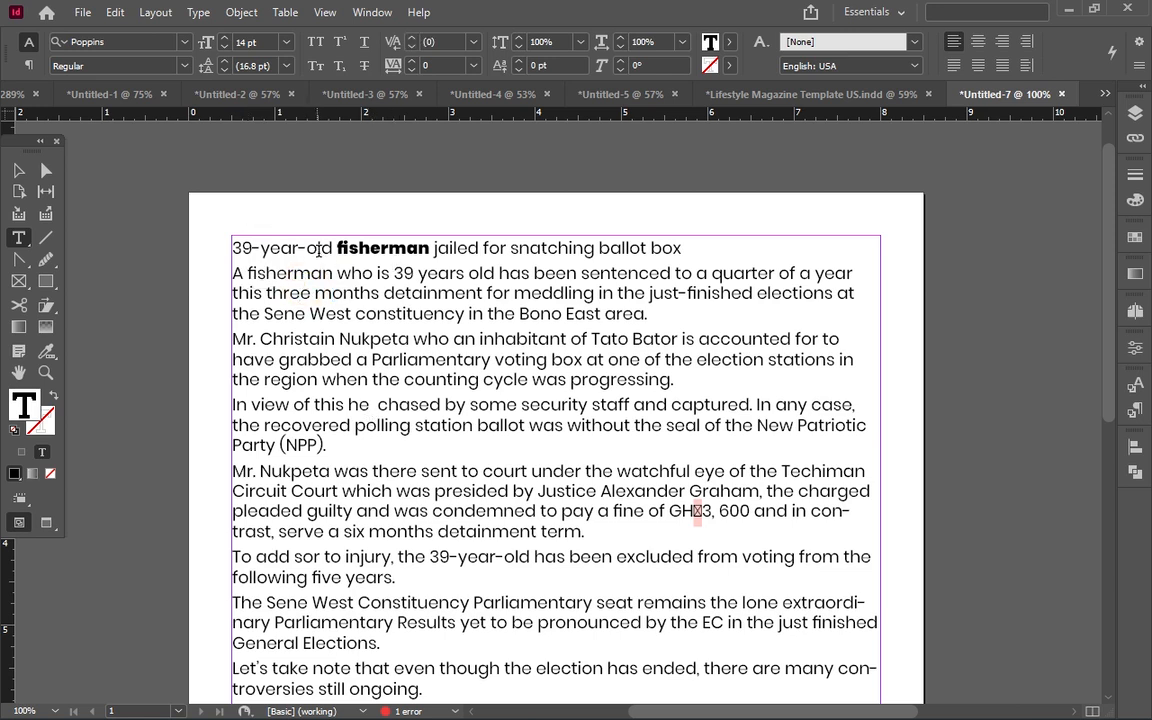
pyautogui.moveTo(335, 247); pyautogui.dragTo(428, 248)
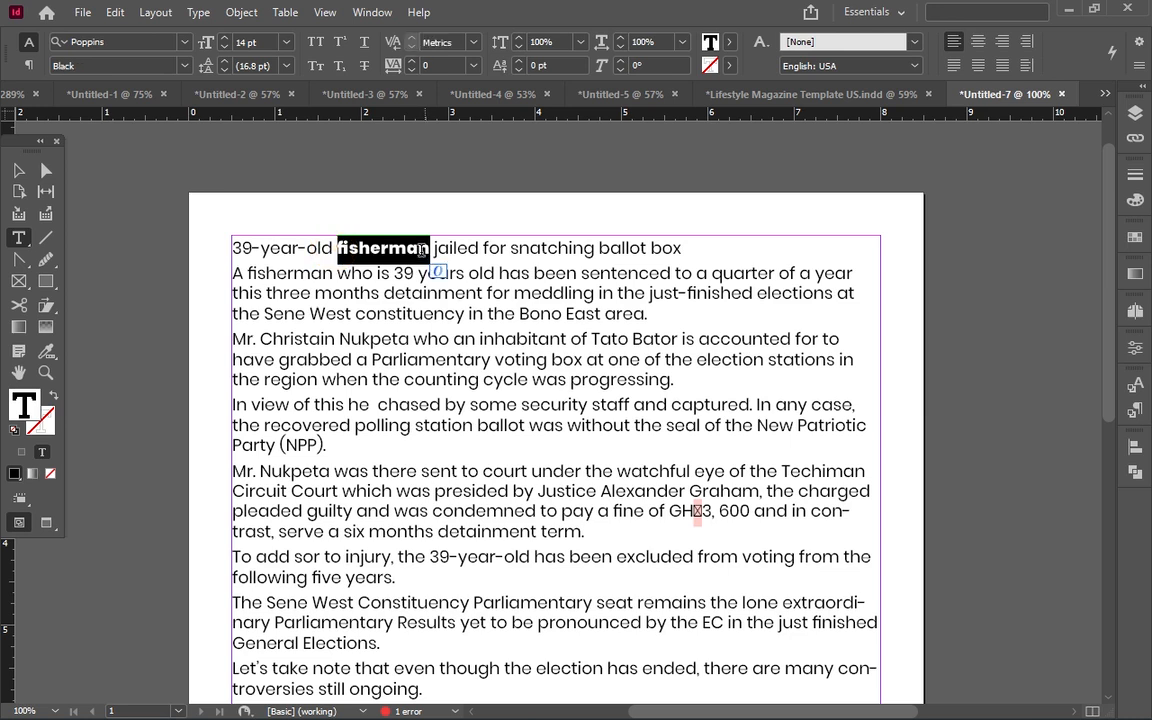
pyautogui.click(380, 248)
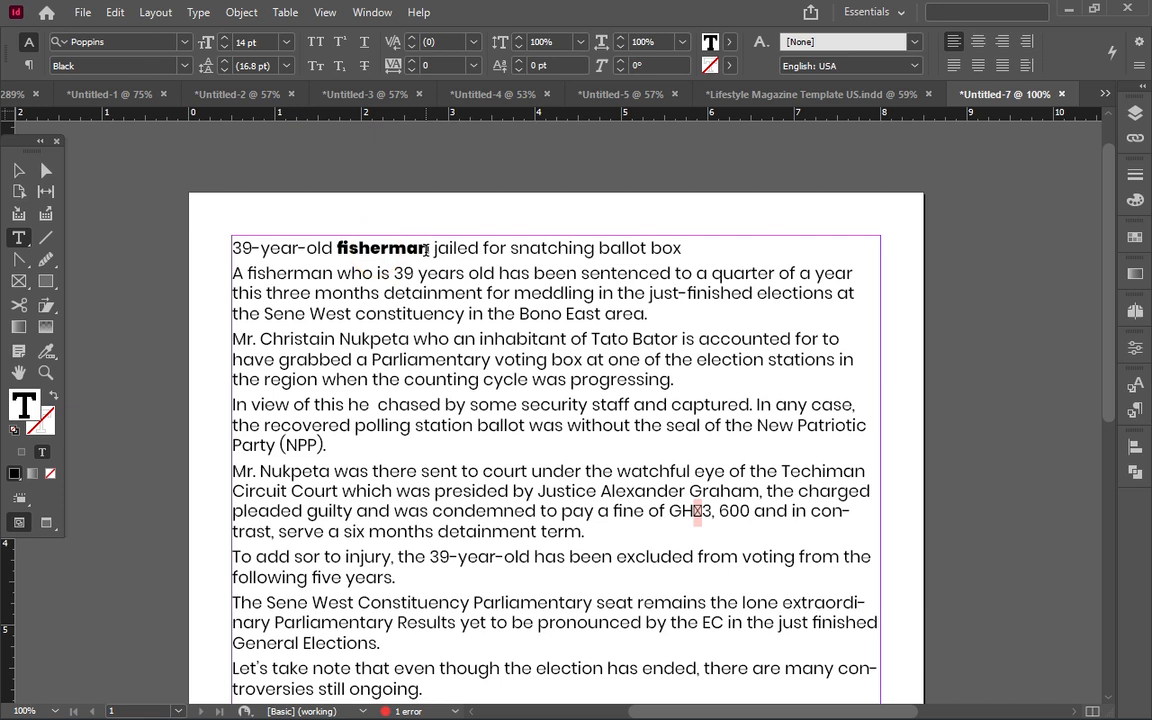
# Step: Select the word "fisherman" in the headline and bring up the document's character styles
pyautogui.moveTo(431, 248); pyautogui.dragTo(339, 250)
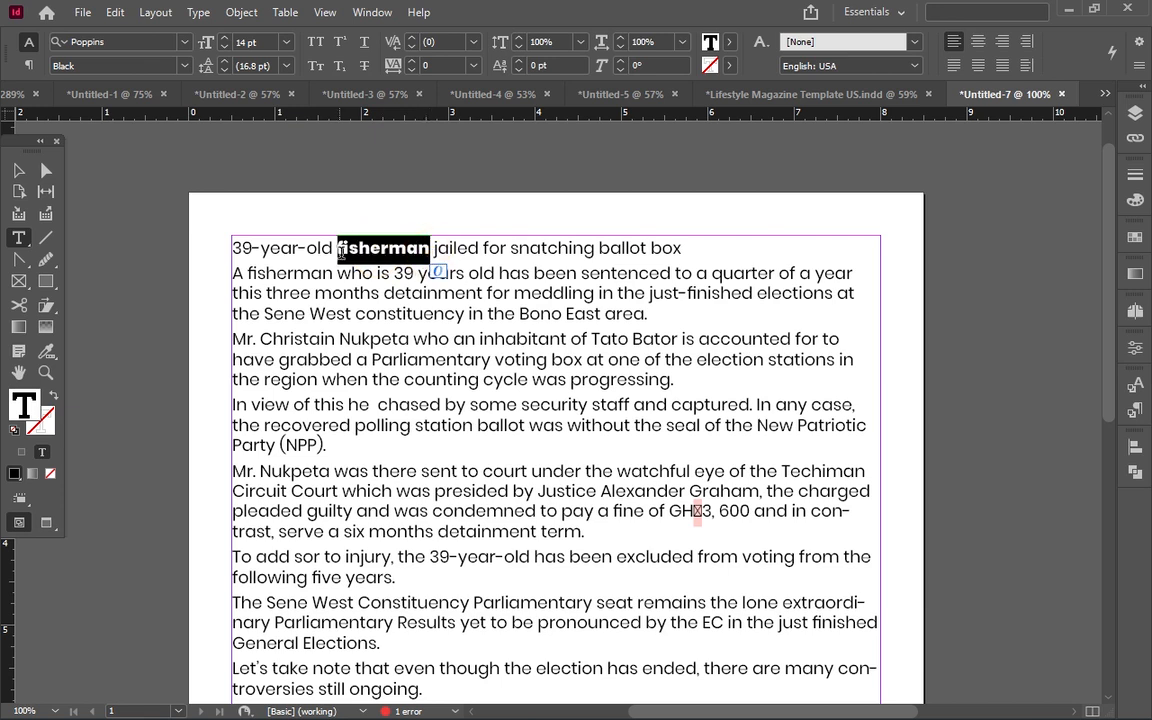
pyautogui.click(372, 12)
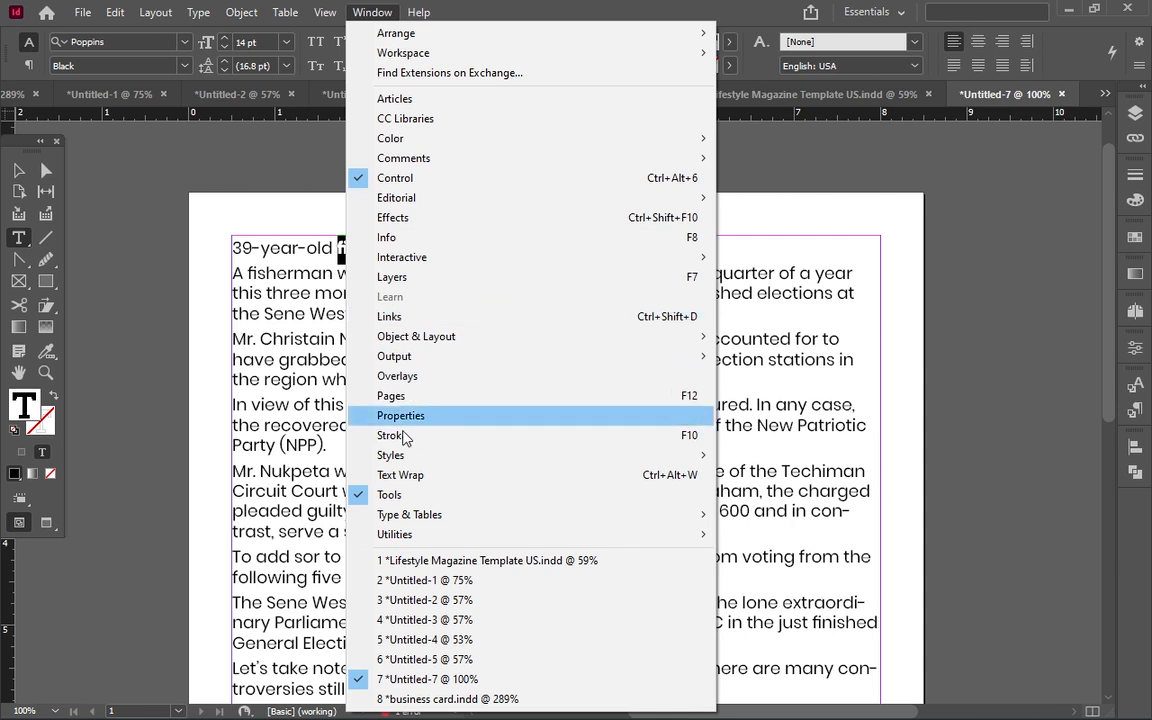
pyautogui.moveTo(437, 455)
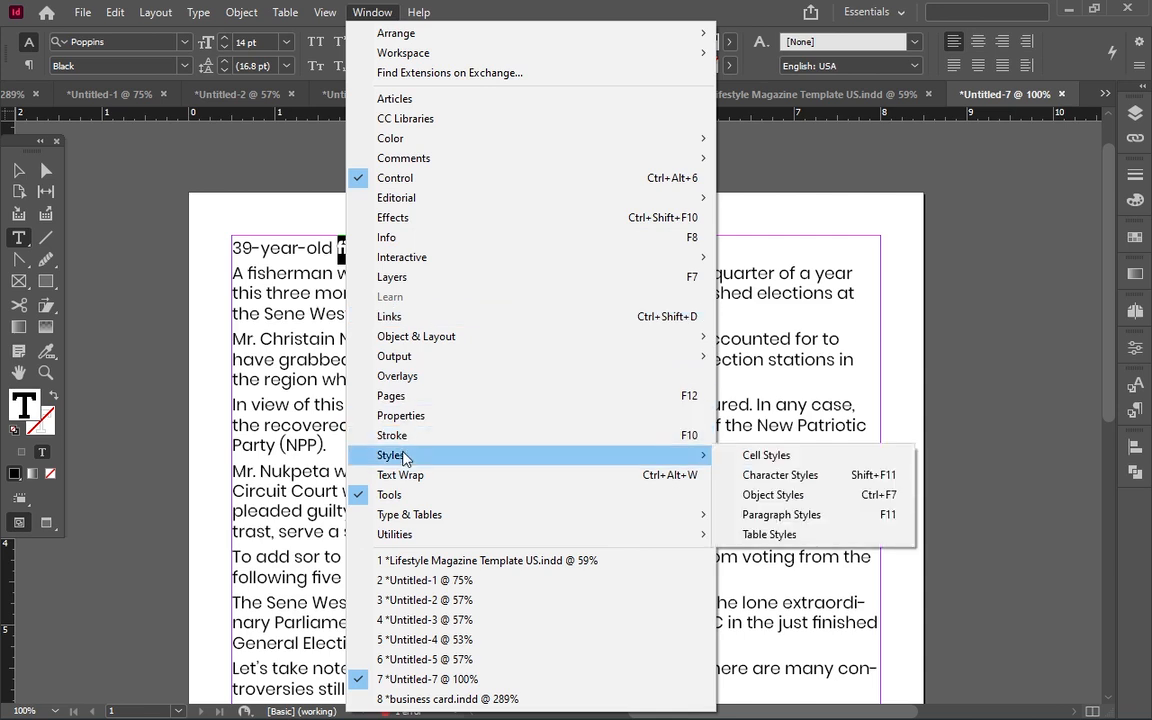
pyautogui.click(785, 475)
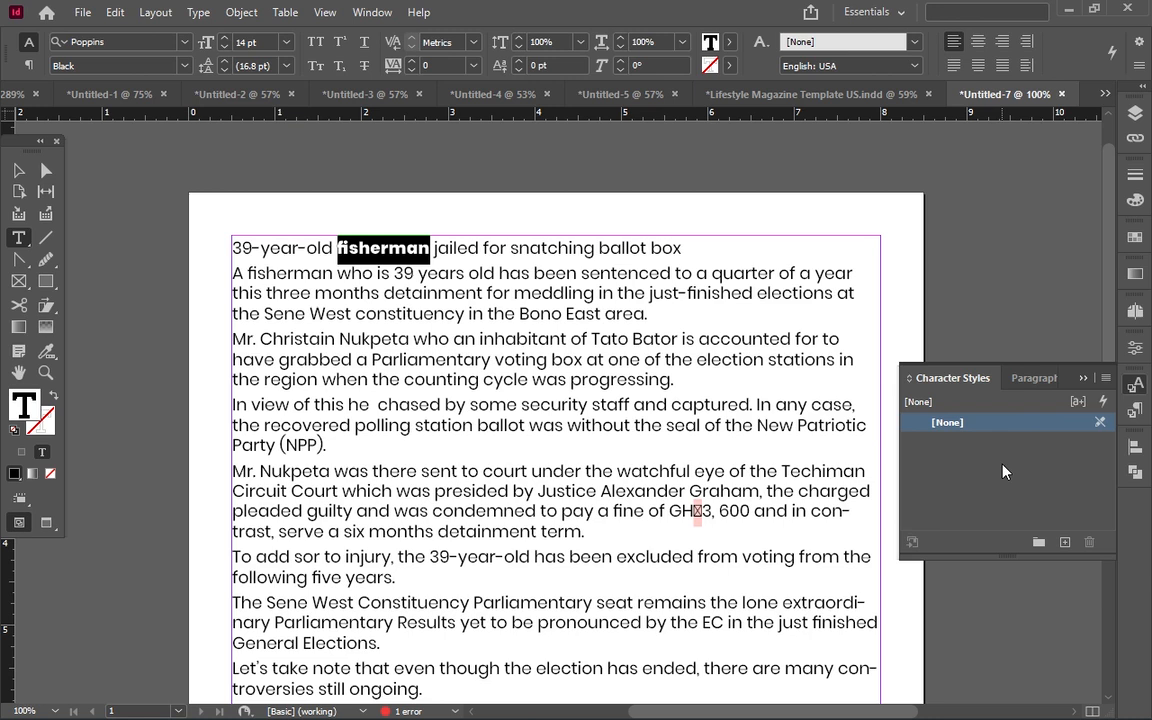
# Step: Create a character style named "fisher style" from the selected headline word, based on [None], with Apply Style to Selection and Preview enabled
pyautogui.keyDown('alt'); pyautogui.click(1066, 543); pyautogui.keyUp('alt')
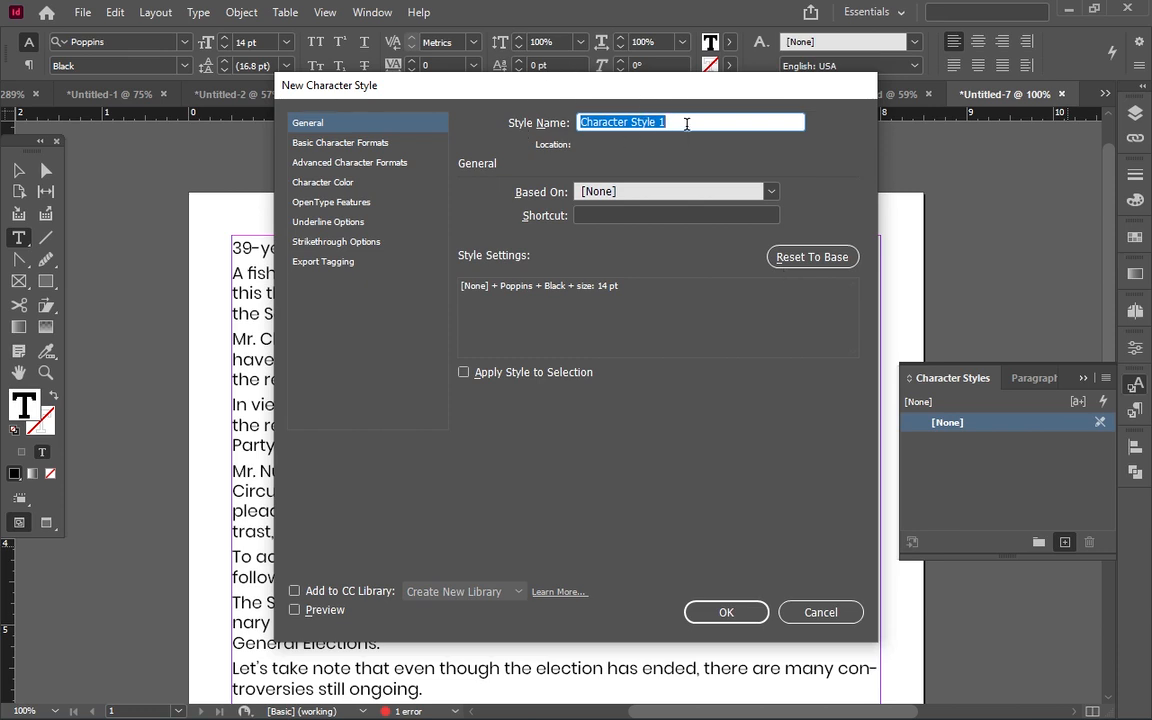
pyautogui.write('fisher st')
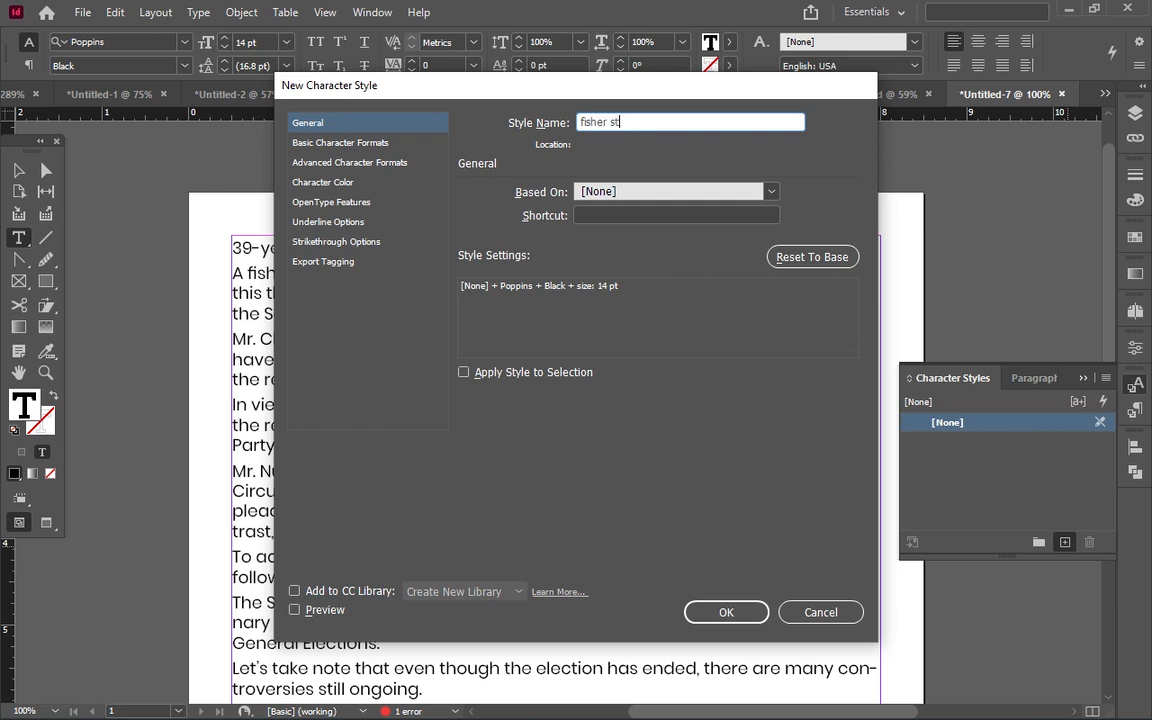
pyautogui.write('le')
pyautogui.write('le')
pyautogui.click(769, 192)
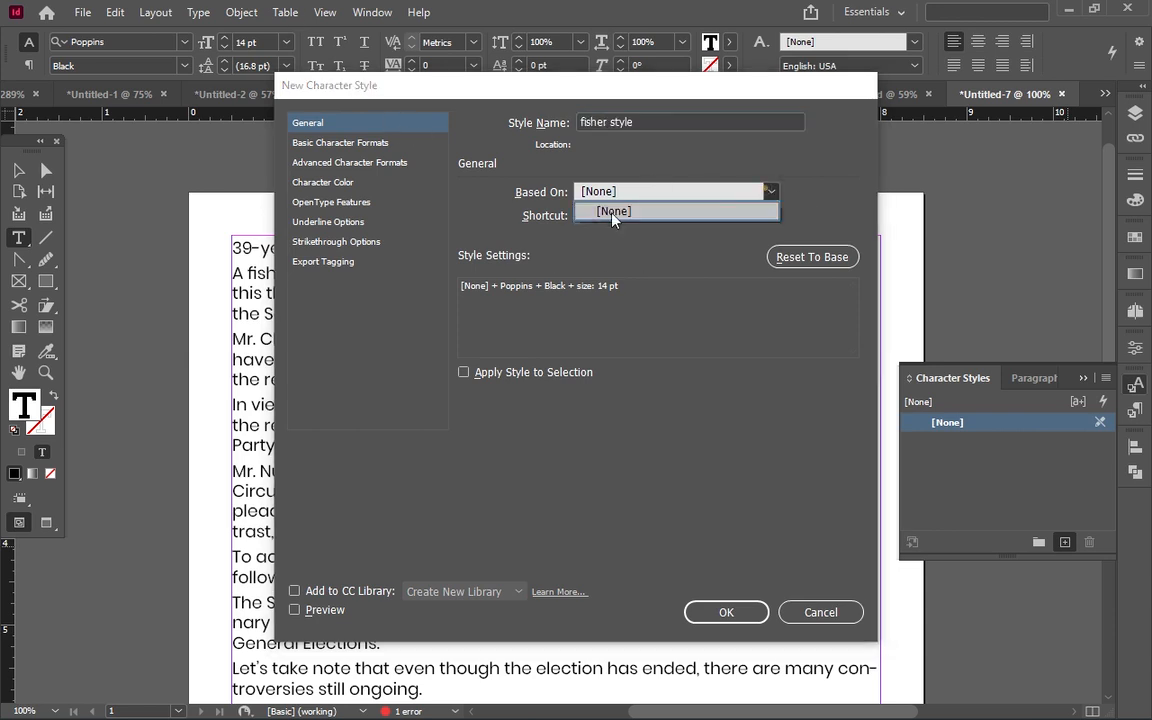
pyautogui.click(693, 210)
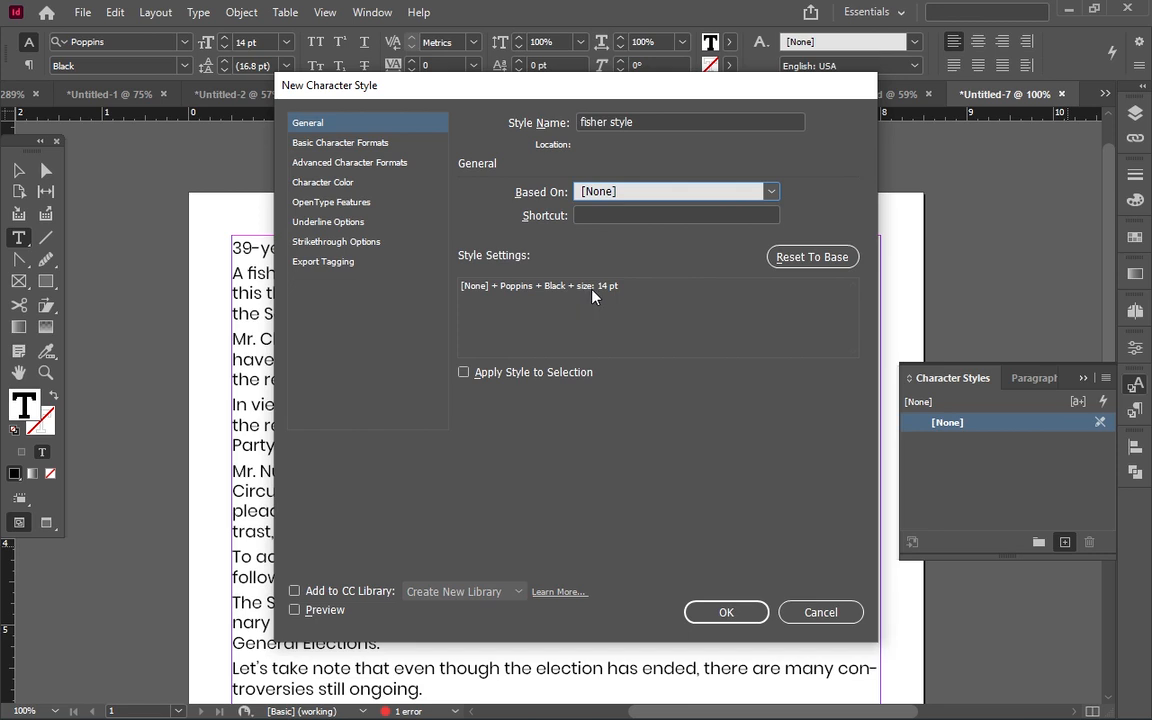
pyautogui.click(464, 372)
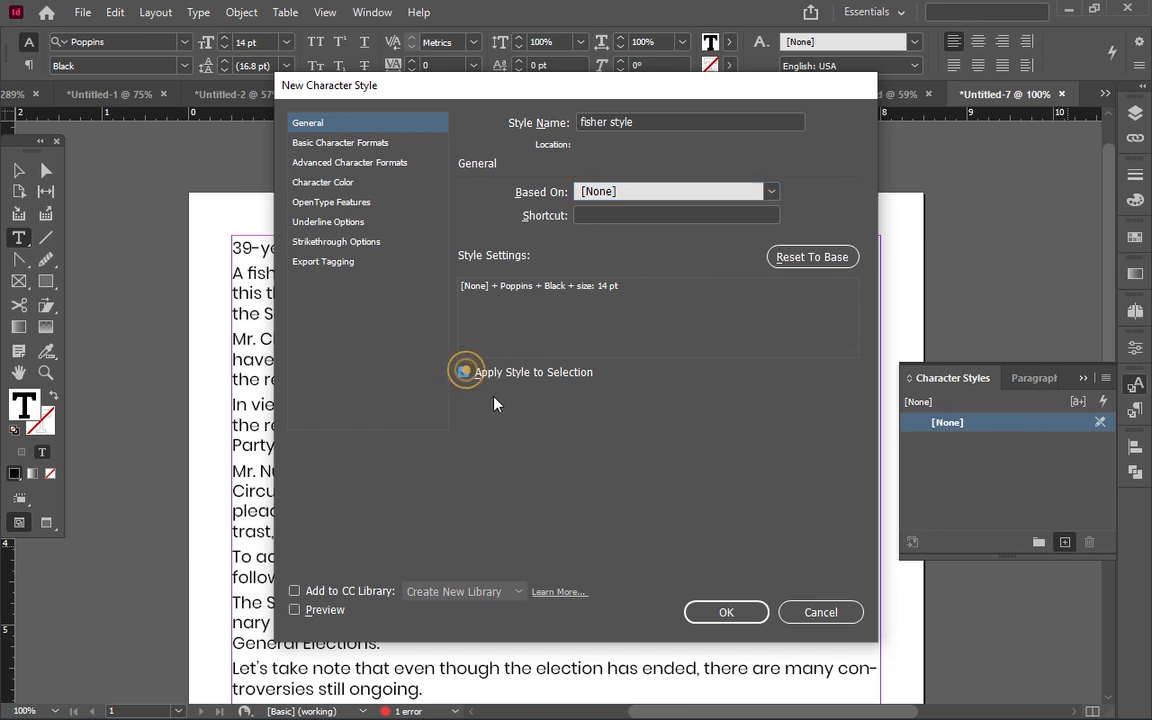
pyautogui.click(294, 610)
pyautogui.click(741, 613)
# Step: Apply the character style "fisher style" to the word "fisherman" in the opening paragraph
pyautogui.click(655, 271)
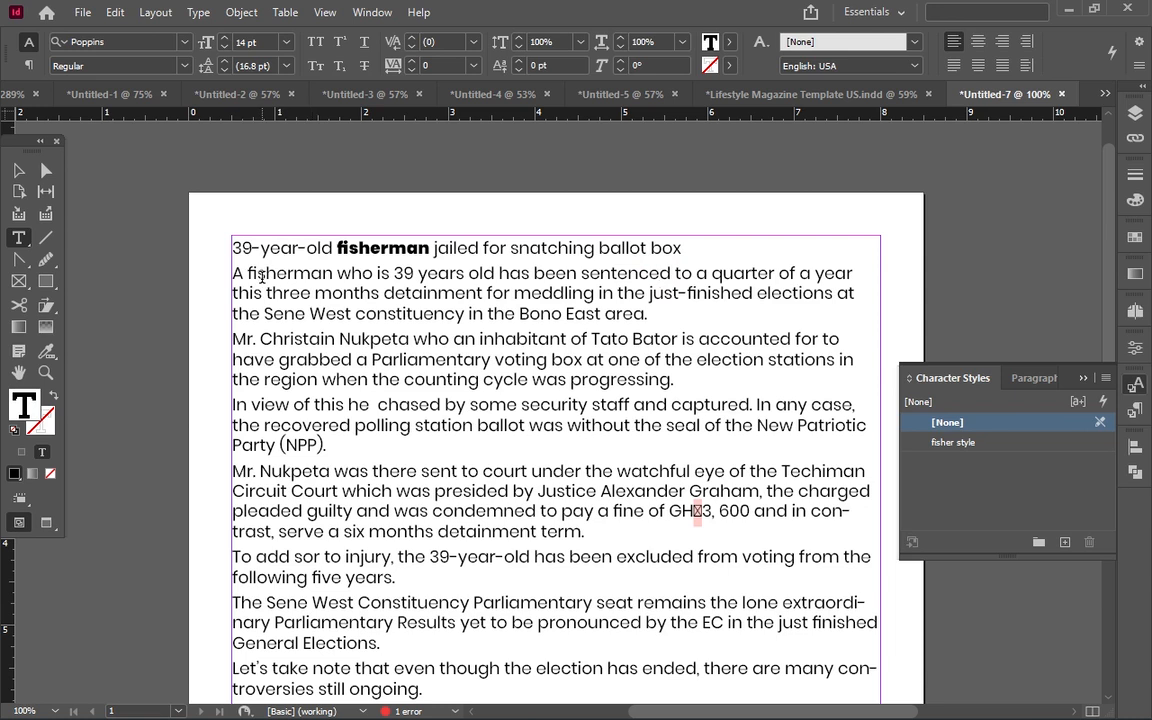
pyautogui.moveTo(248, 271); pyautogui.dragTo(332, 273)
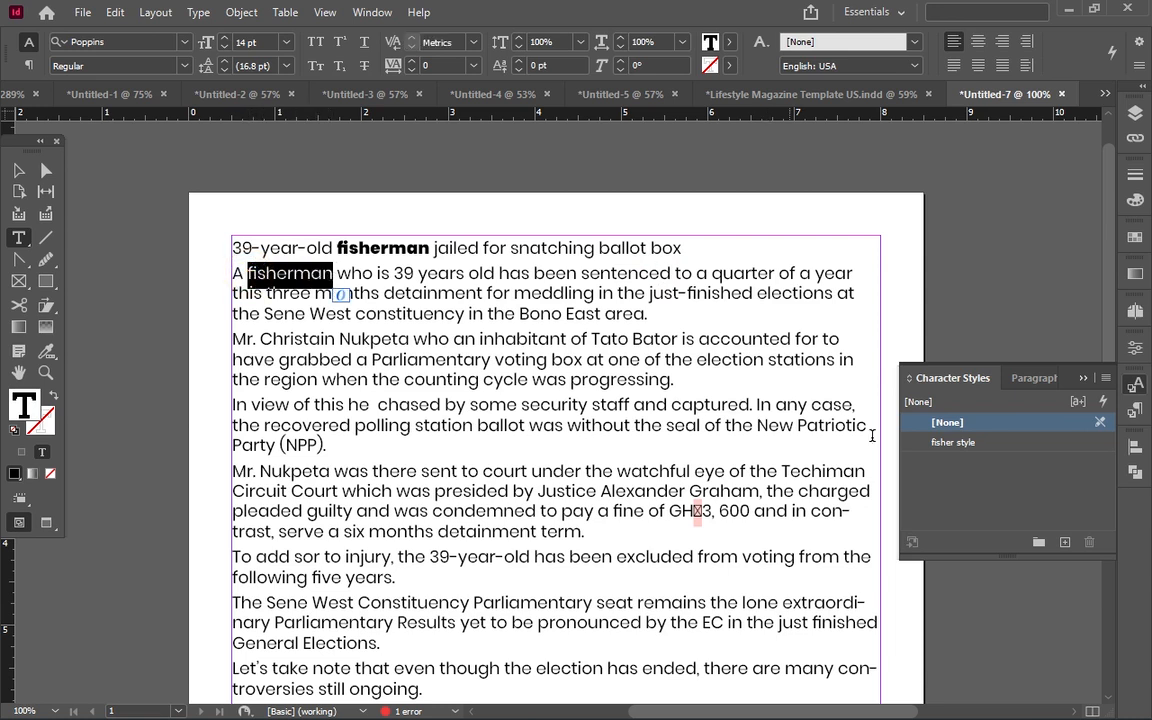
pyautogui.click(948, 444)
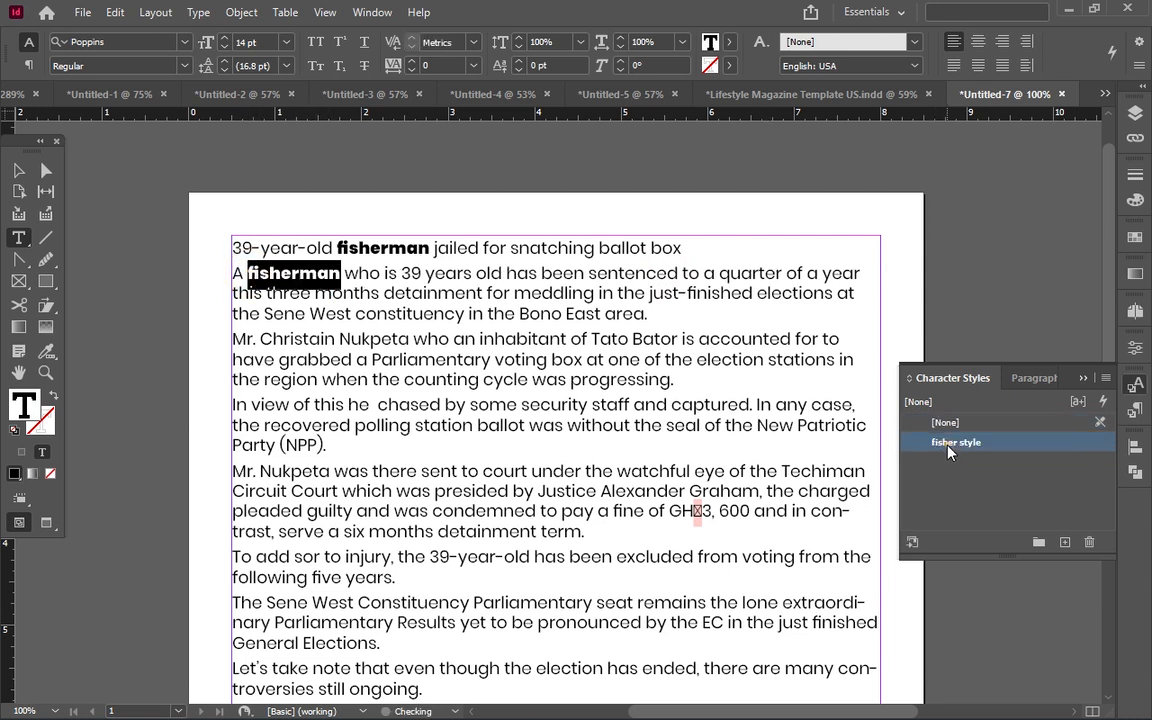
pyautogui.click(477, 425)
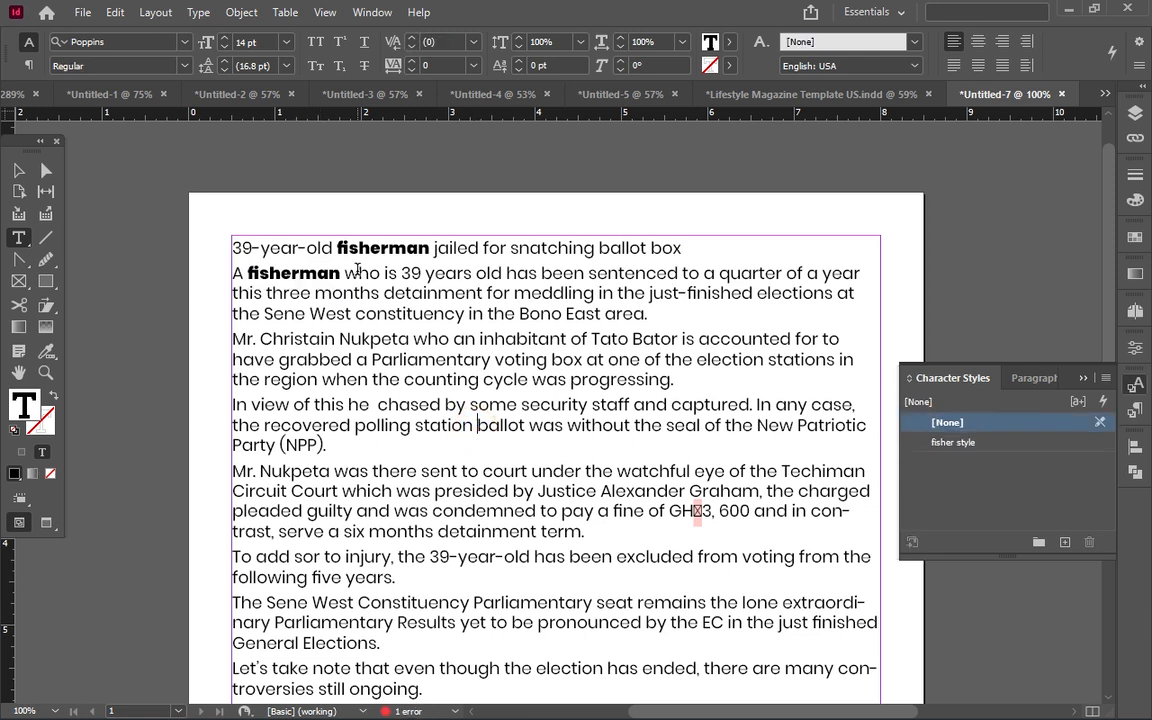
# Step: Set the word "the" before "Sene West constituency" in the opening paragraph in Josefin Sans Bold
pyautogui.scroll(-5, 548, 368)
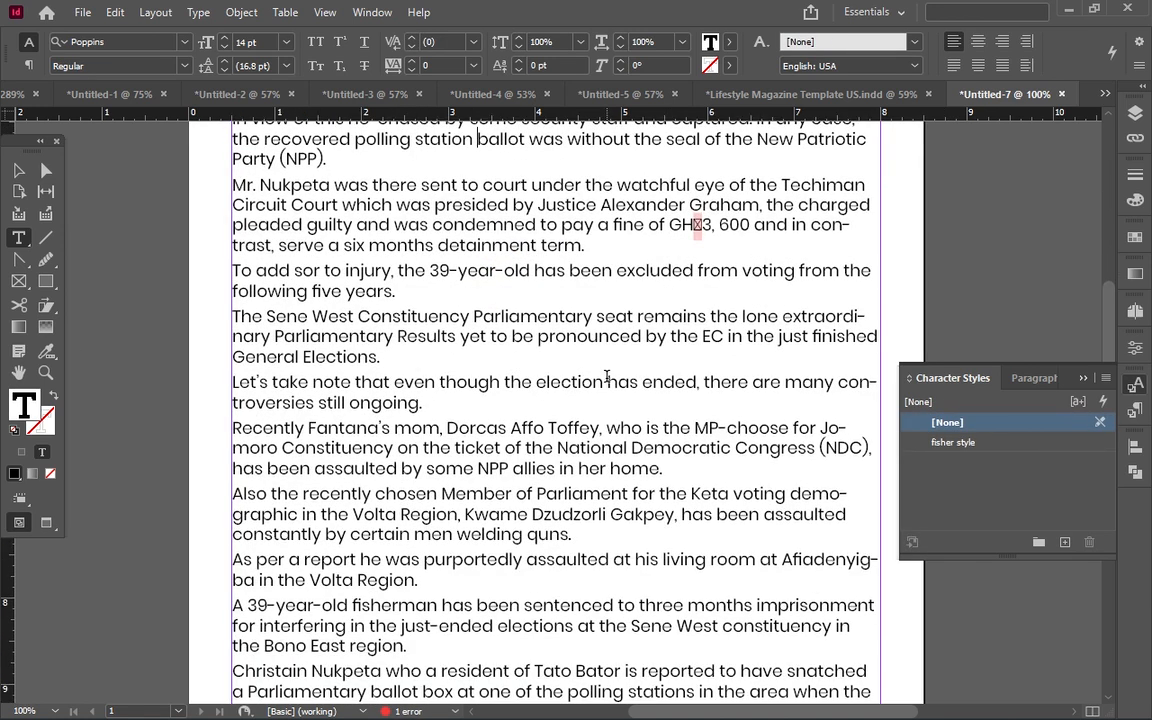
pyautogui.scroll(5, 607, 377)
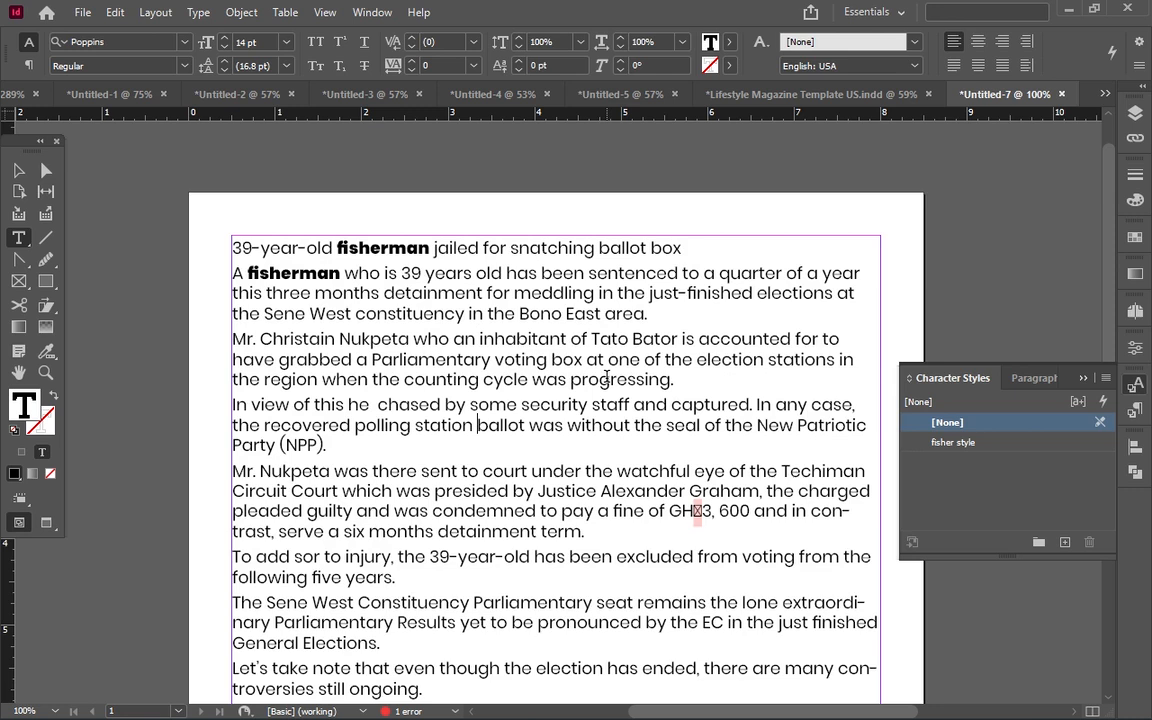
pyautogui.scroll(1, 540, 345)
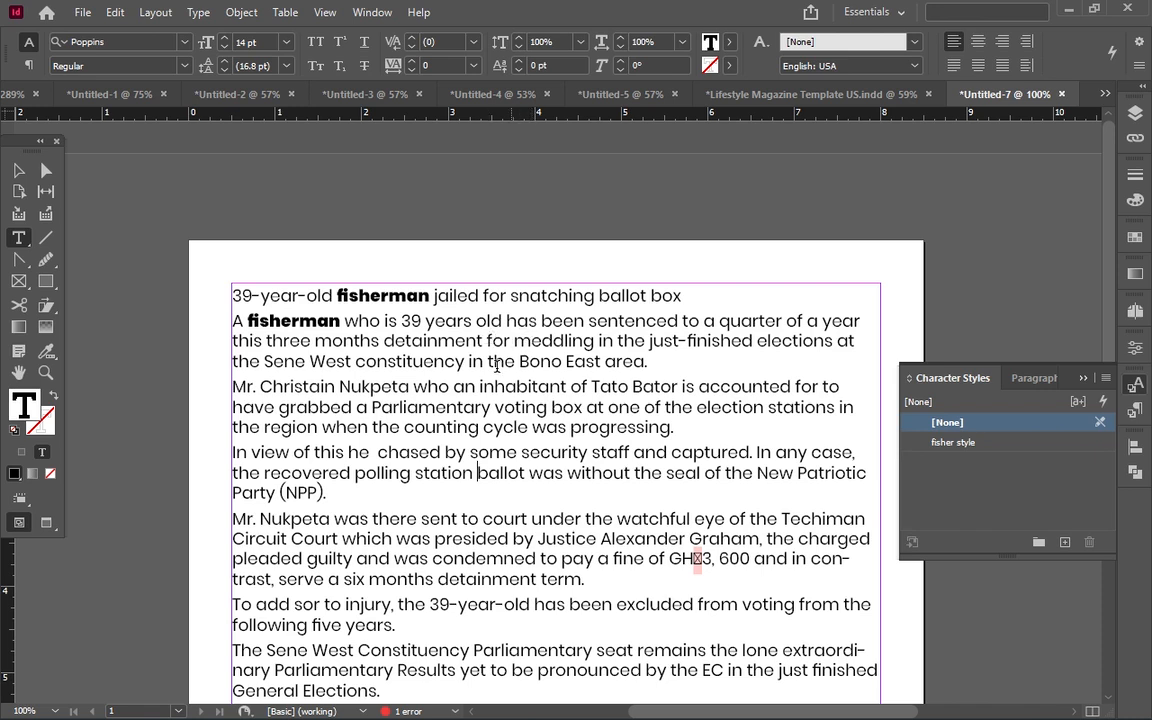
pyautogui.moveTo(259, 364); pyautogui.dragTo(232, 362)
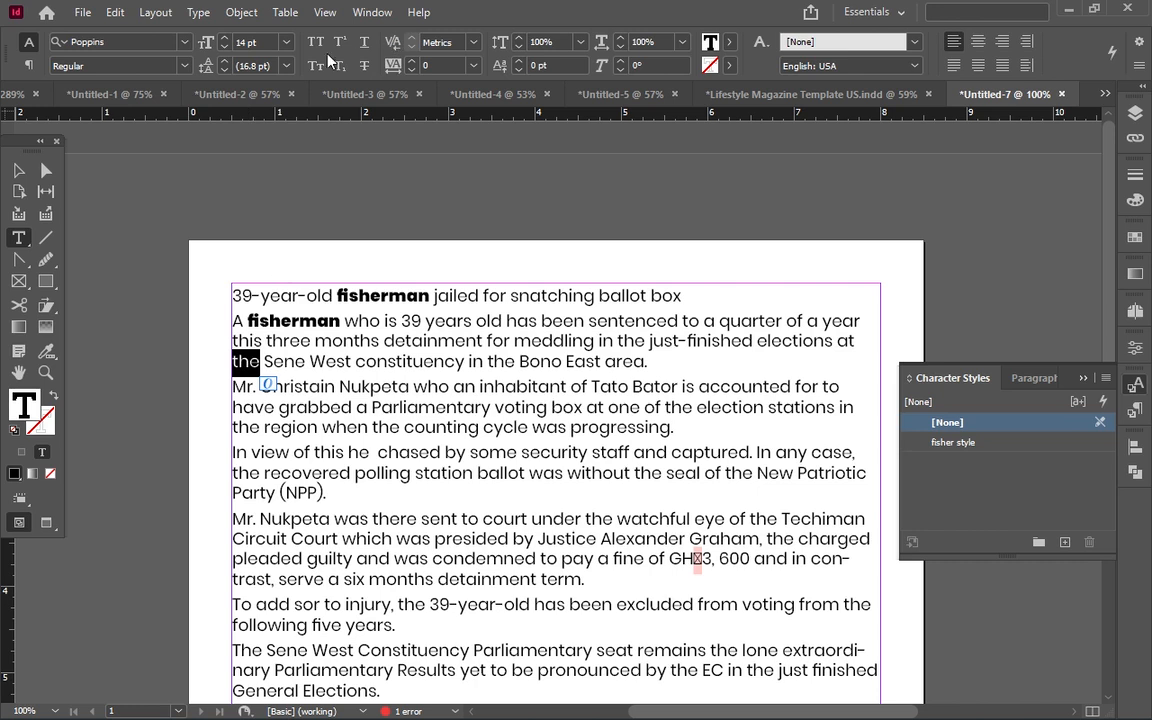
pyautogui.click(185, 65)
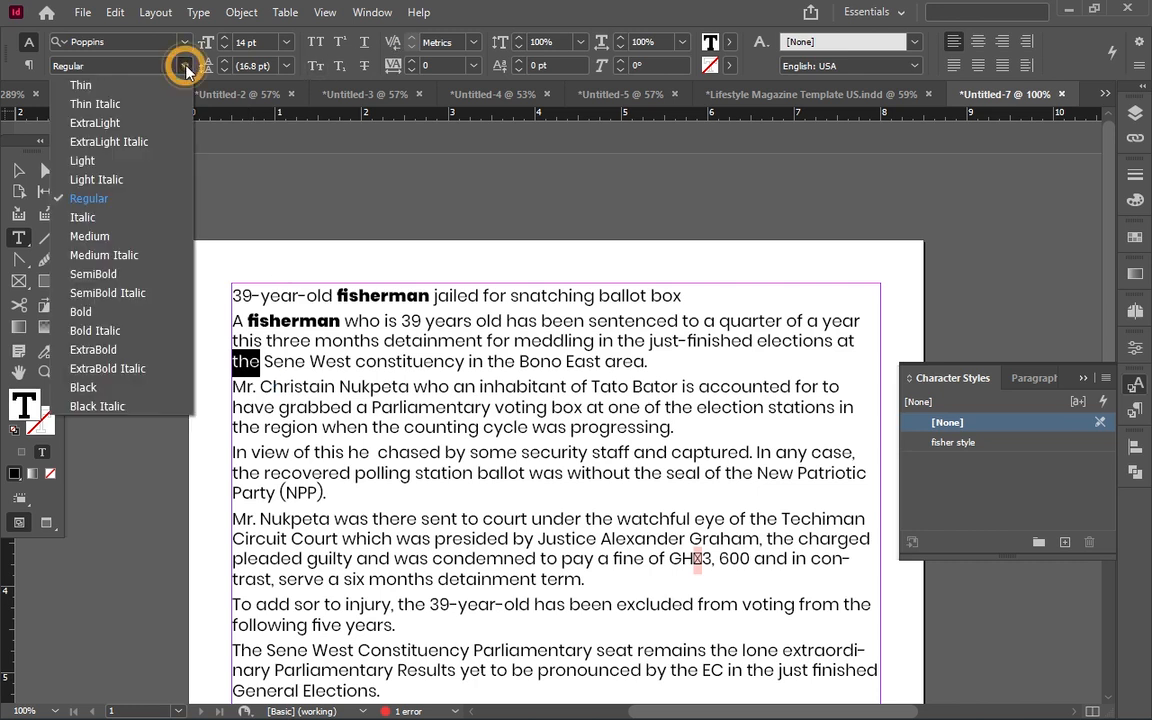
pyautogui.click(162, 37)
pyautogui.click(172, 41)
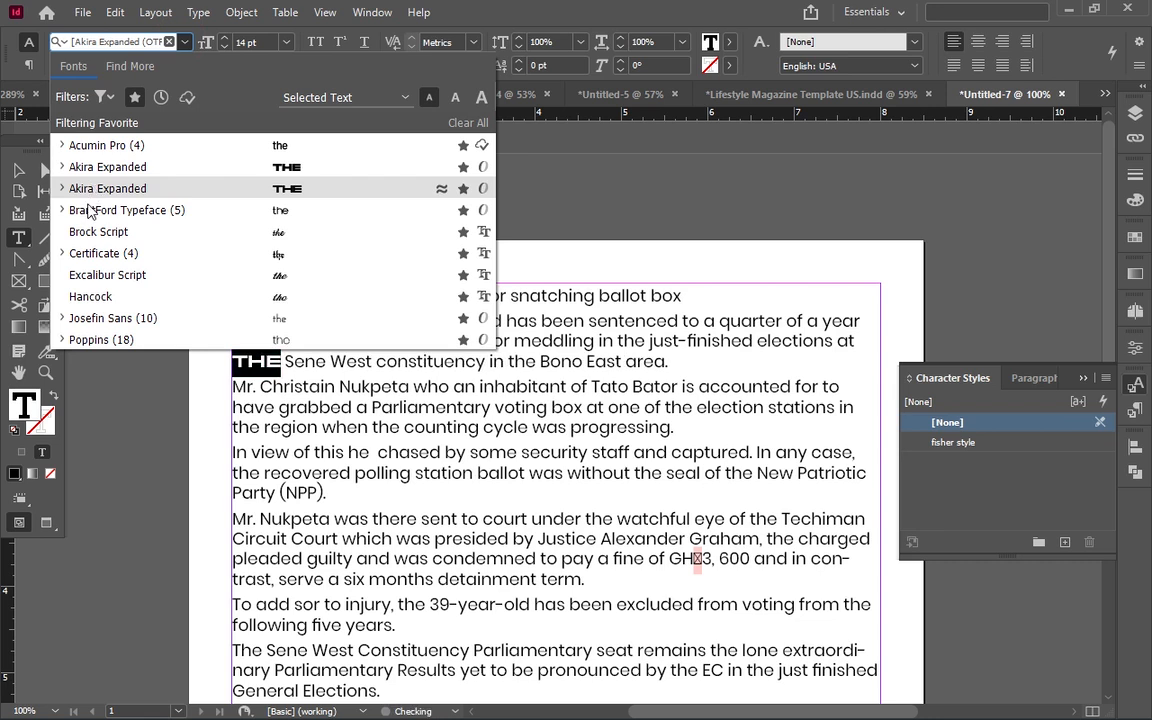
pyautogui.click(72, 319)
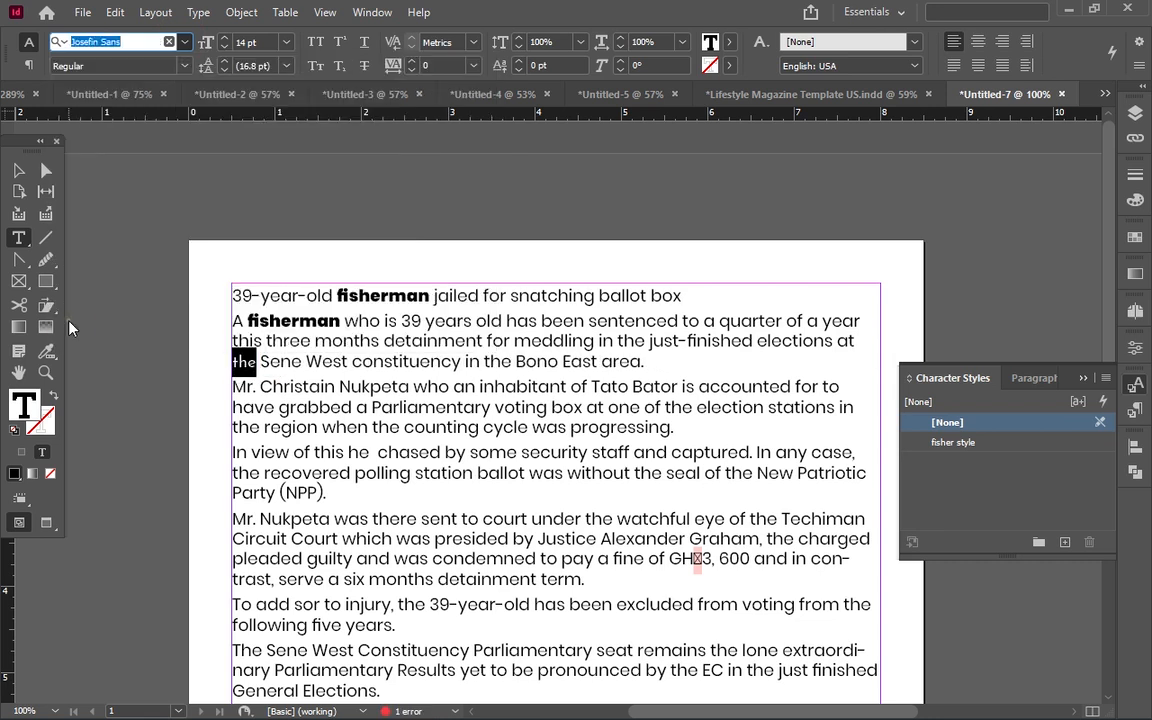
pyautogui.click(184, 65)
pyautogui.click(100, 236)
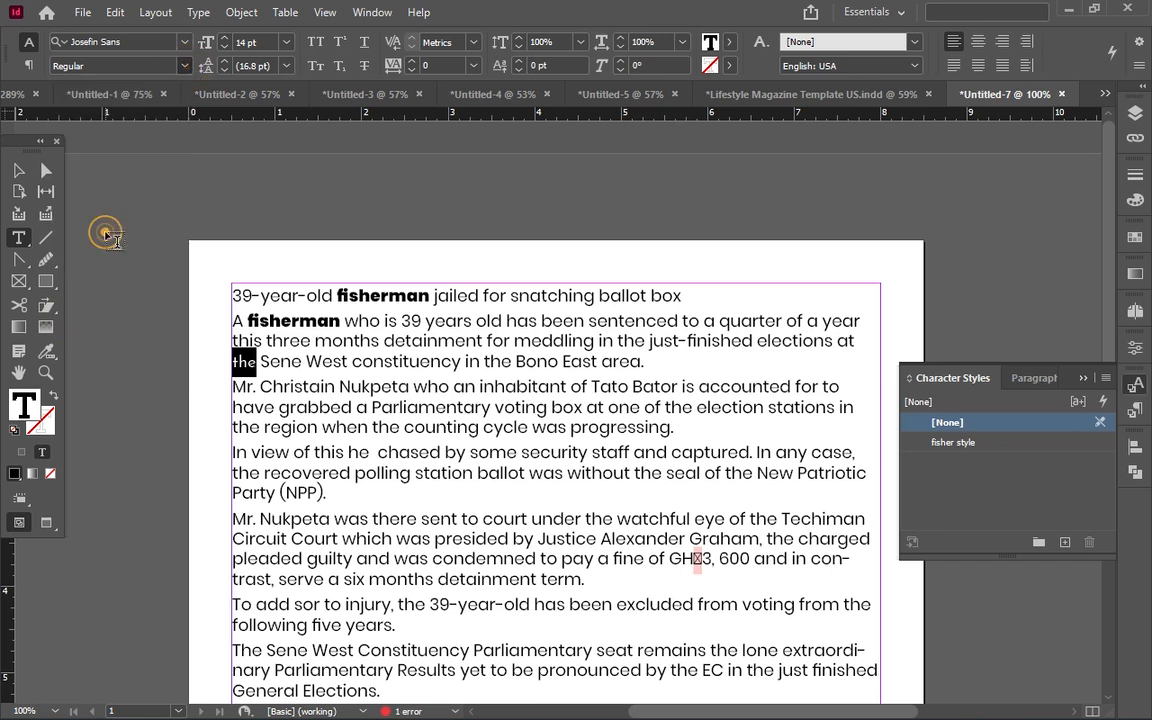
pyautogui.click(259, 362)
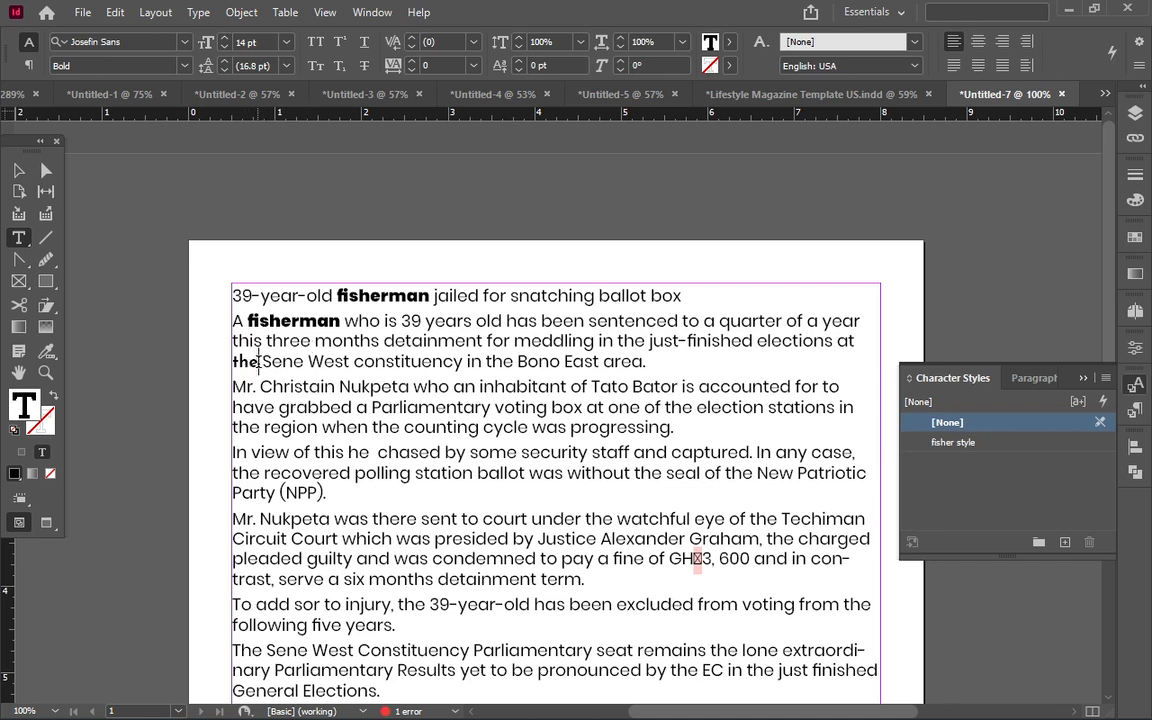
# Step: Color the word "the" before "Sene West constituency" with the red swatch C=15 M=100 Y=100 K=0
pyautogui.moveTo(259, 360); pyautogui.dragTo(234, 362)
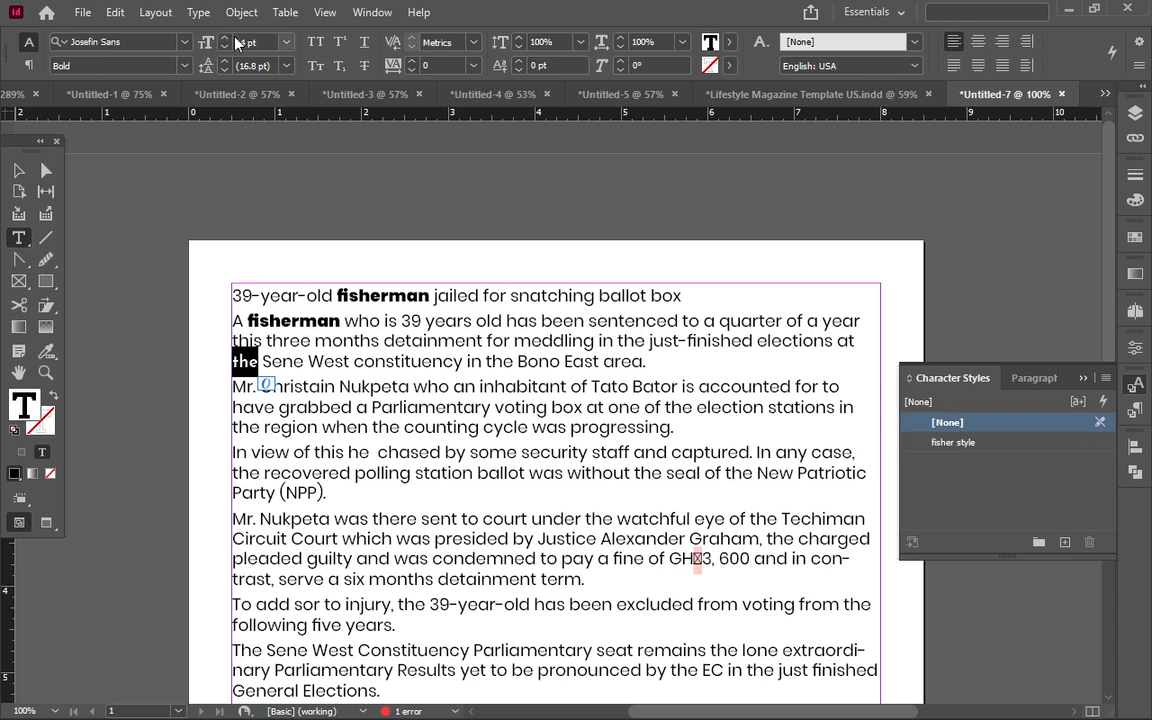
pyautogui.click(184, 66)
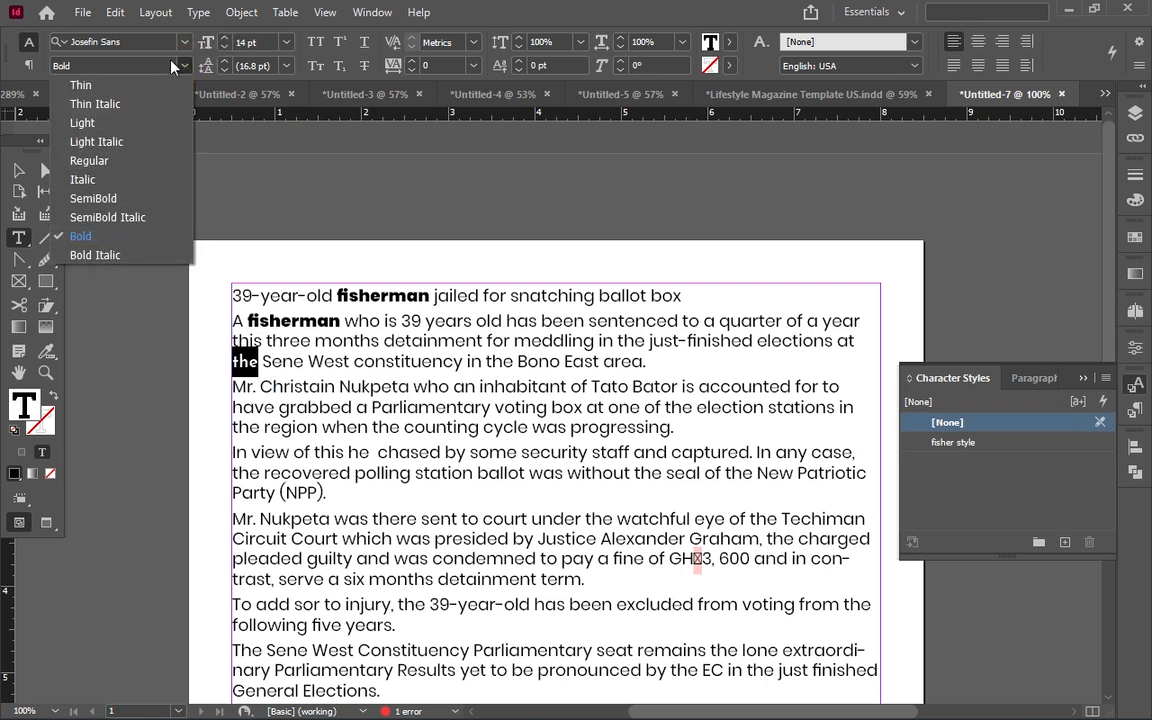
pyautogui.click(479, 15)
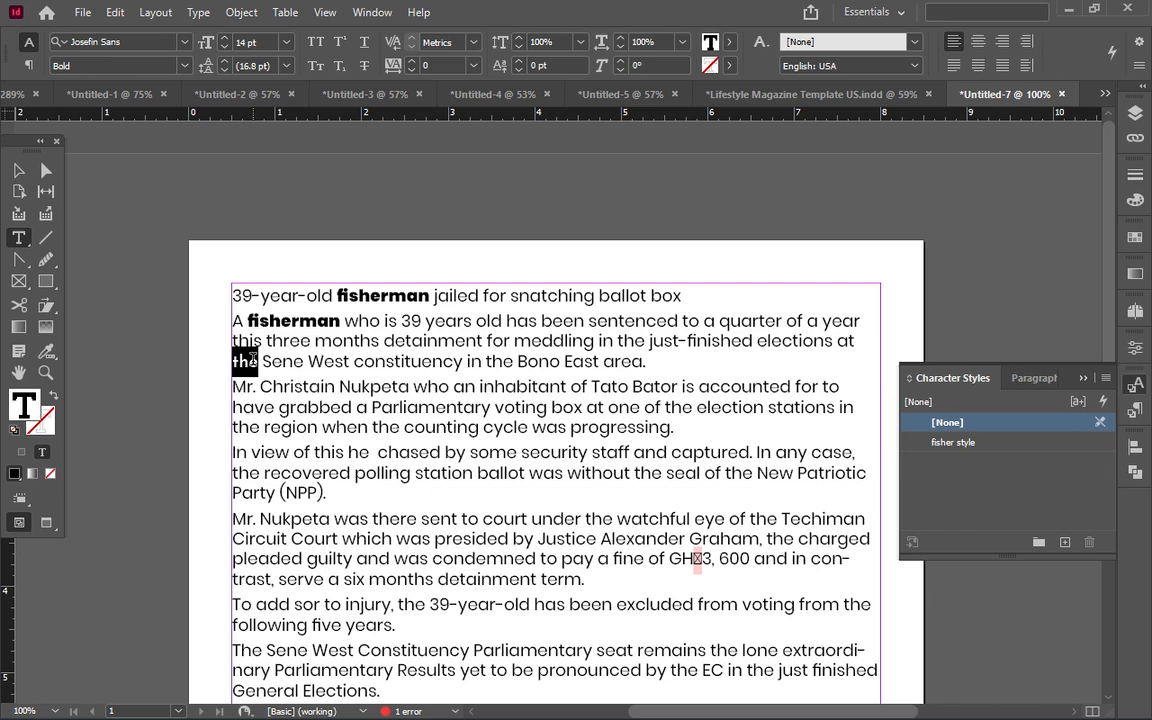
pyautogui.click(728, 44)
pyautogui.click(543, 235)
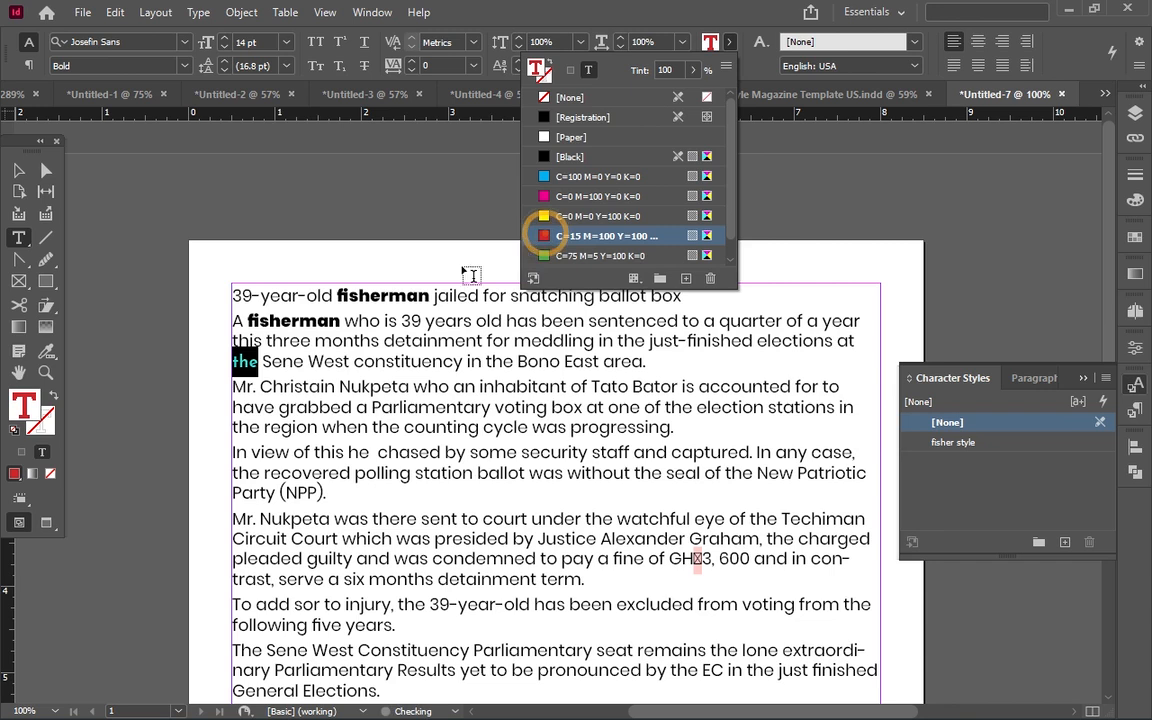
pyautogui.click(383, 340)
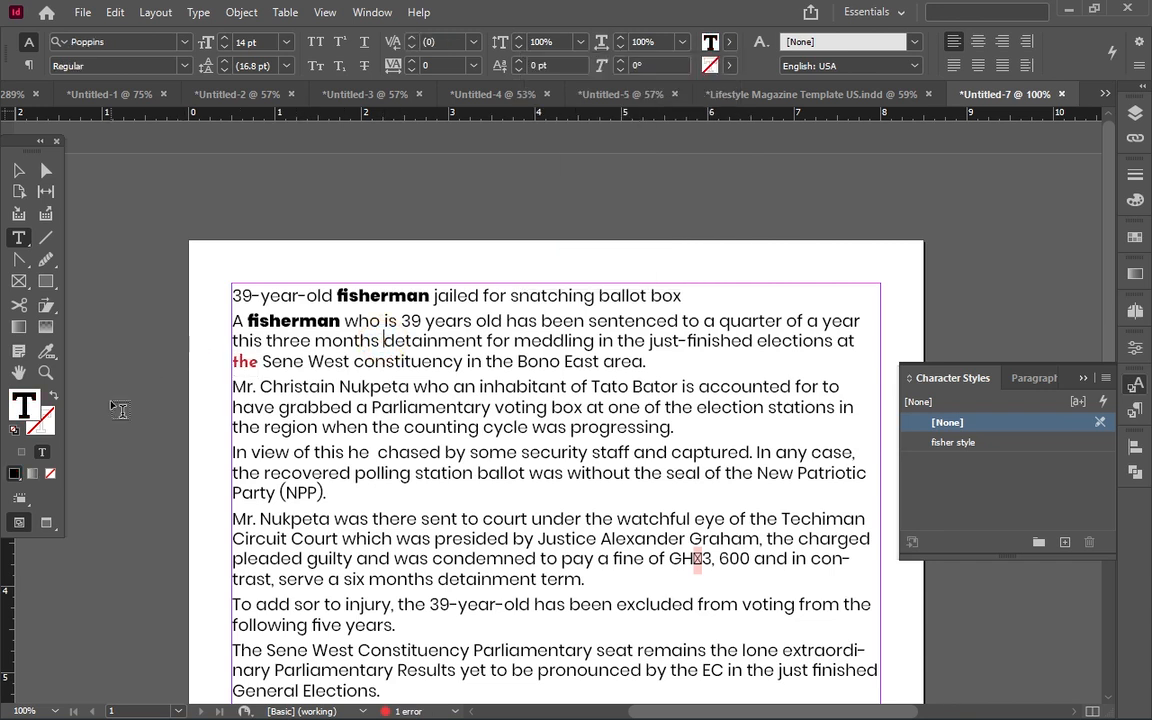
# Step: Create a character style named "thestyle" from the red word "the", based on [None], with Apply Style to Selection enabled
pyautogui.doubleClick(240, 361)
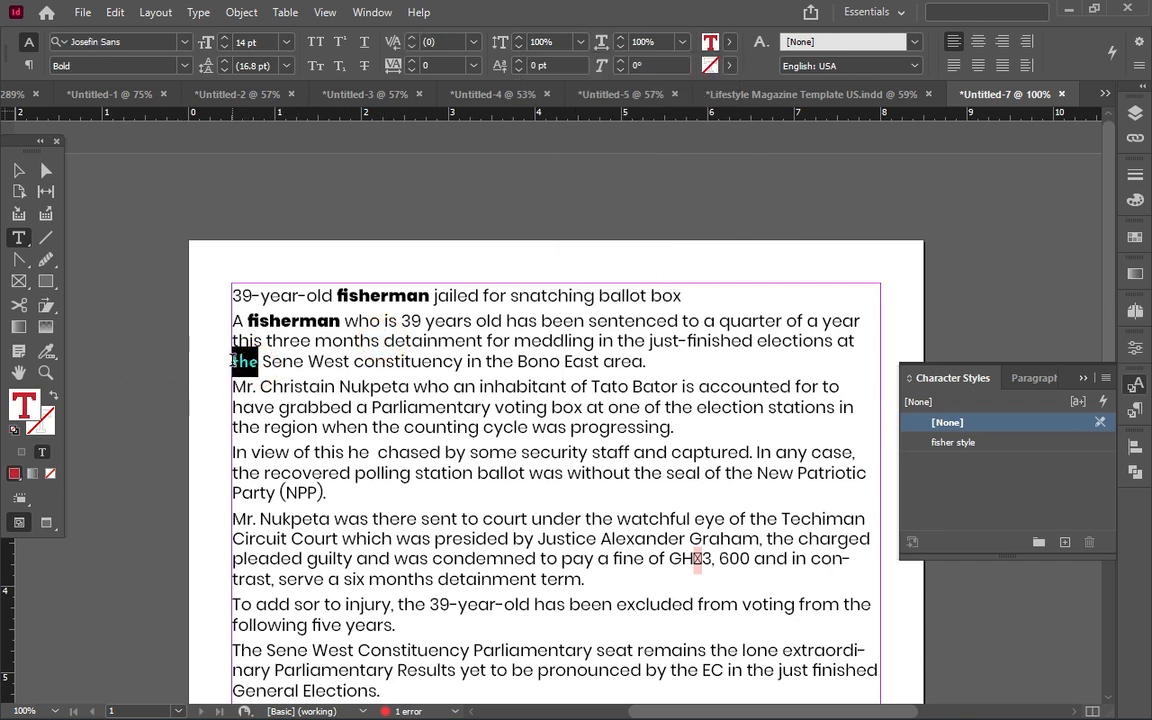
pyautogui.click(1033, 424)
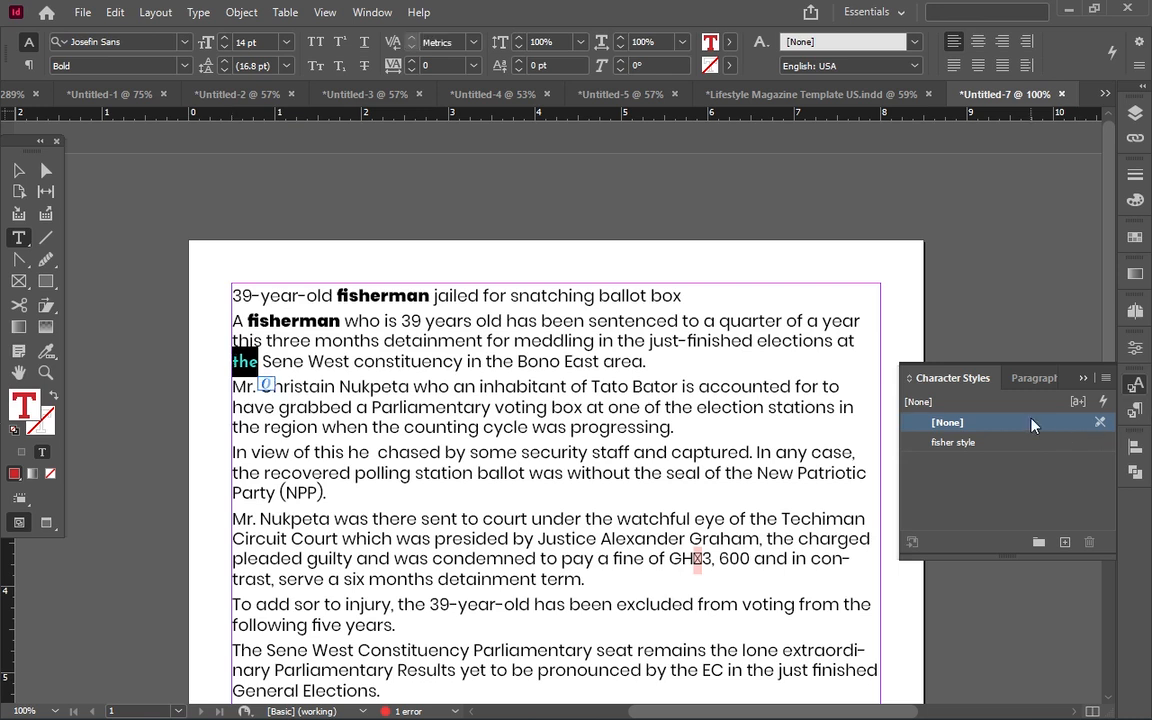
pyautogui.keyDown('alt'); pyautogui.click(1065, 544); pyautogui.keyUp('alt')
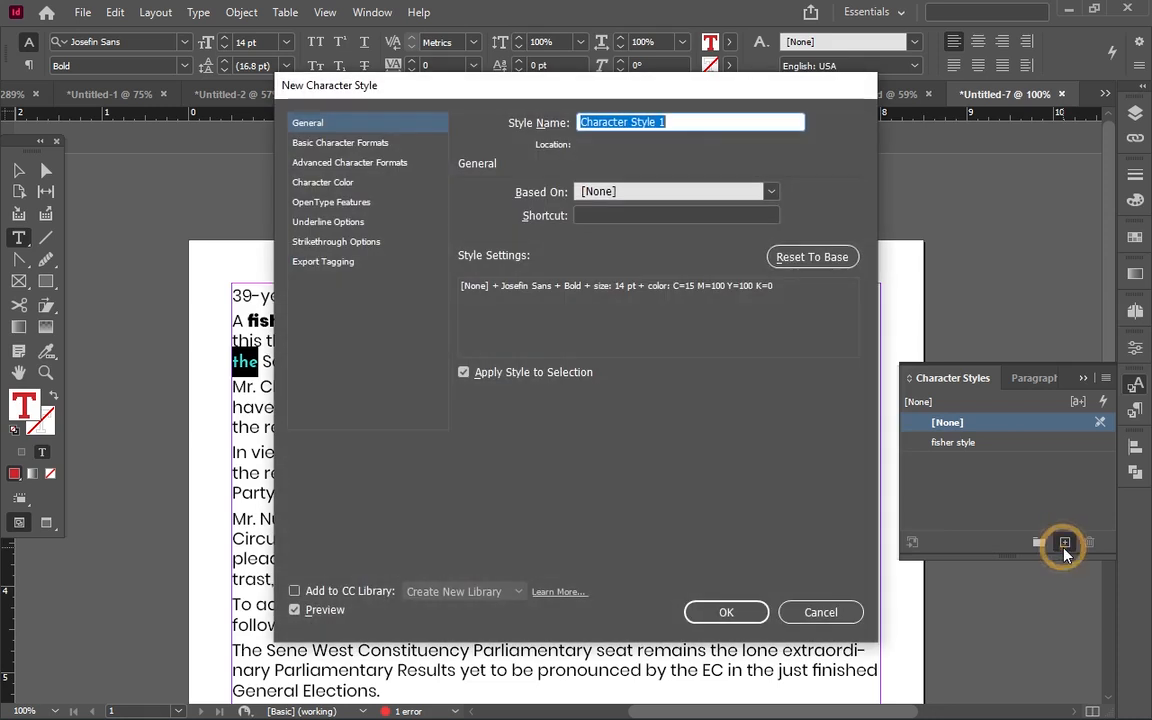
pyautogui.moveTo(712, 122); pyautogui.dragTo(434, 130)
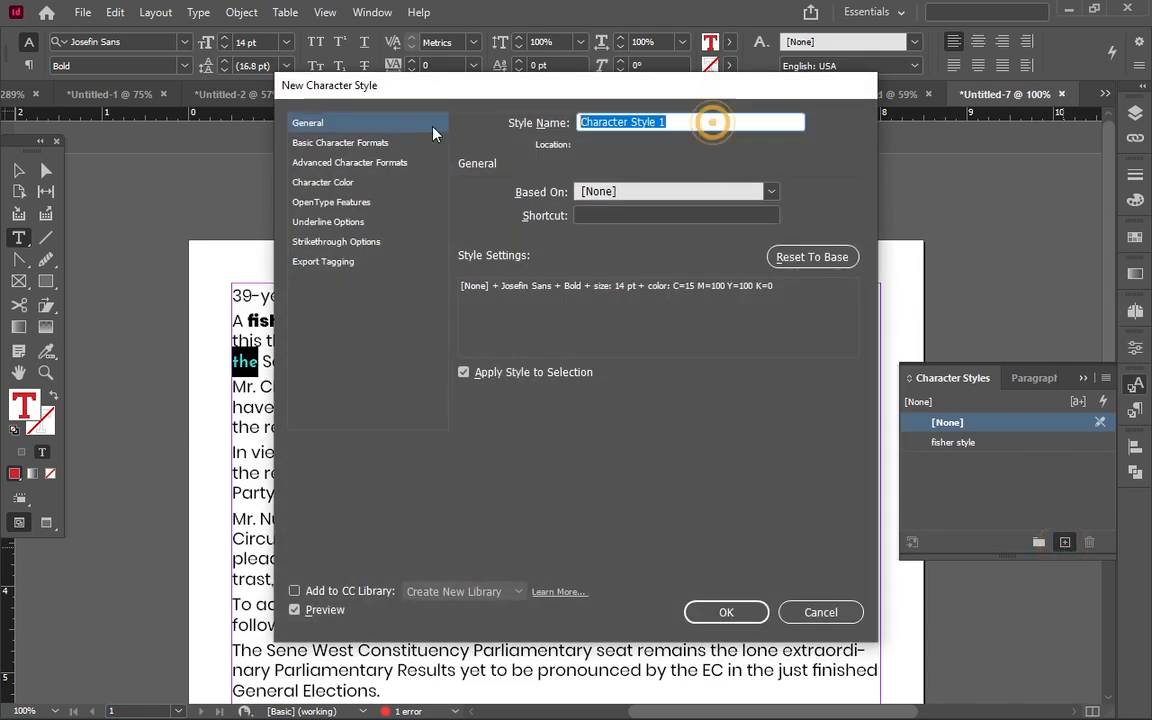
pyautogui.write('the')
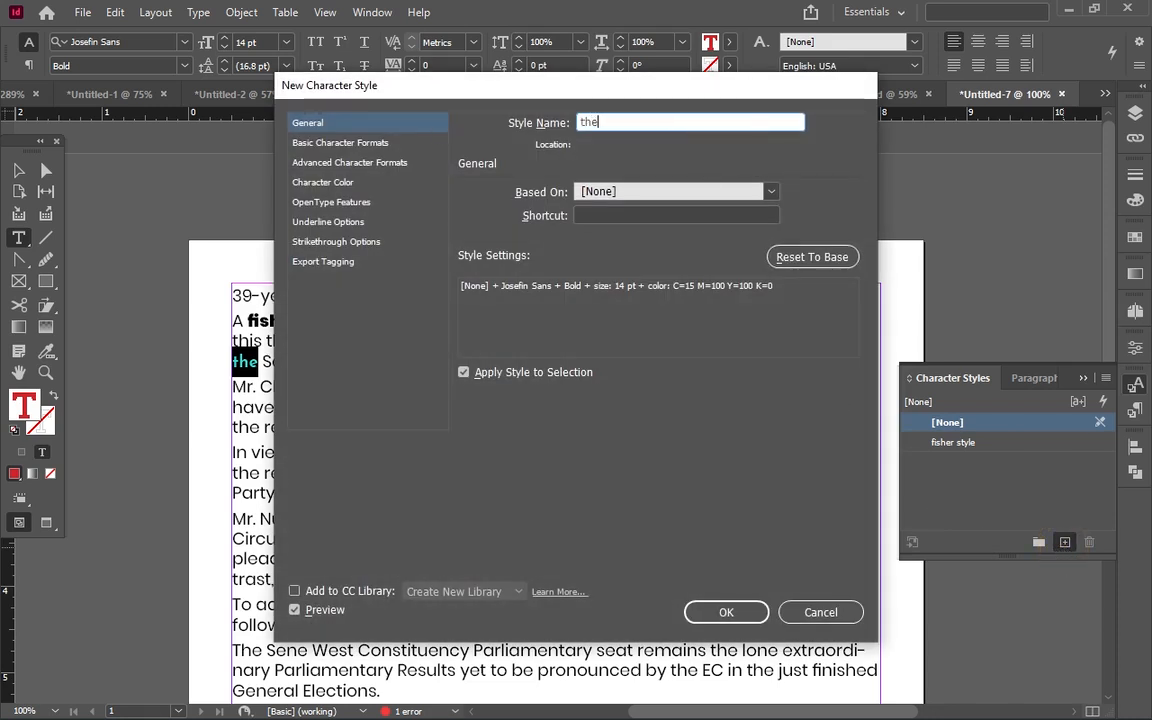
pyautogui.write('st')
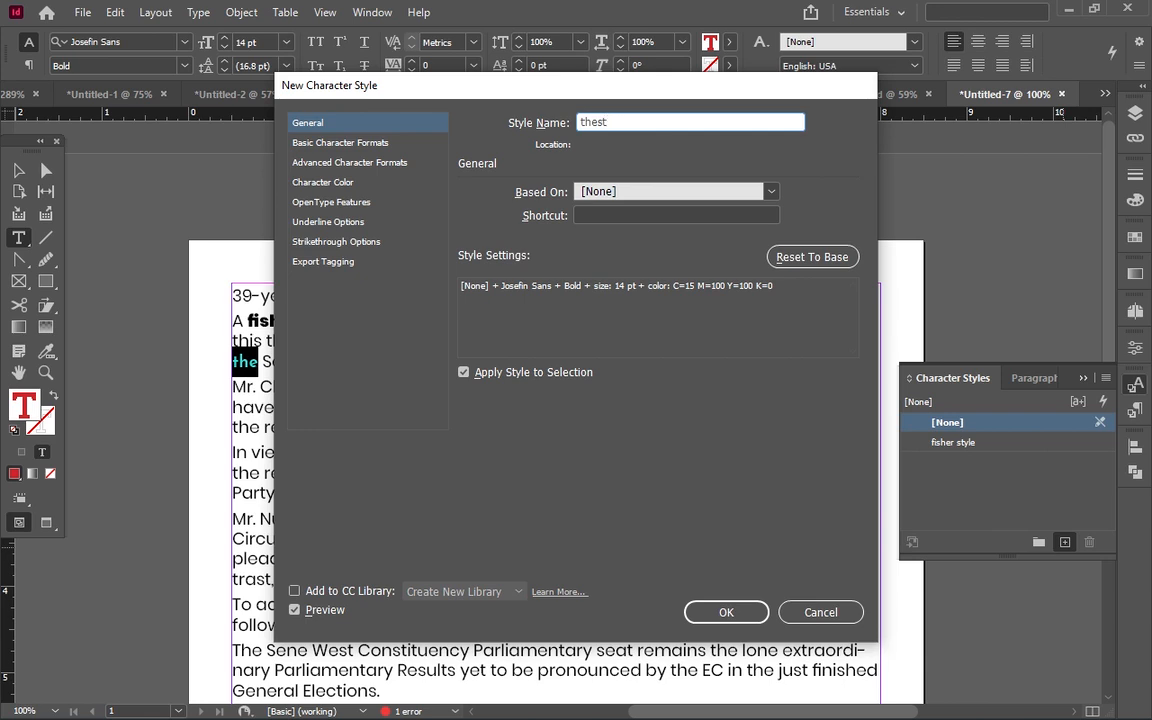
pyautogui.write('y')
pyautogui.click(771, 191)
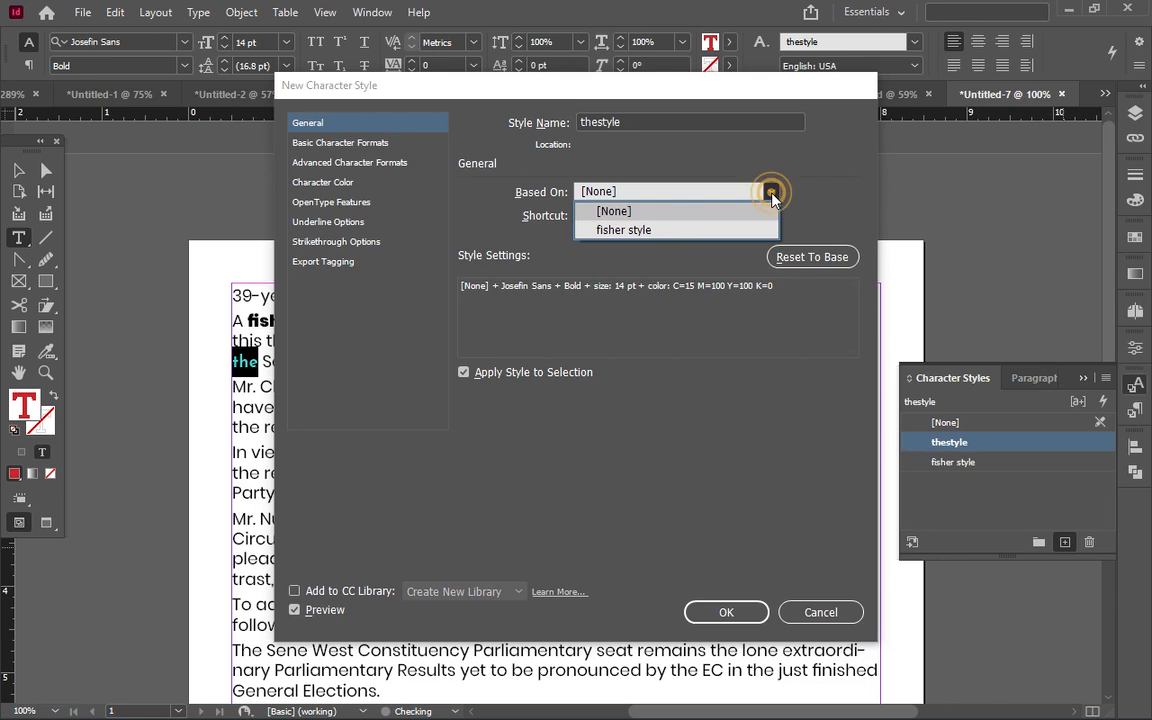
pyautogui.click(771, 191)
pyautogui.click(726, 612)
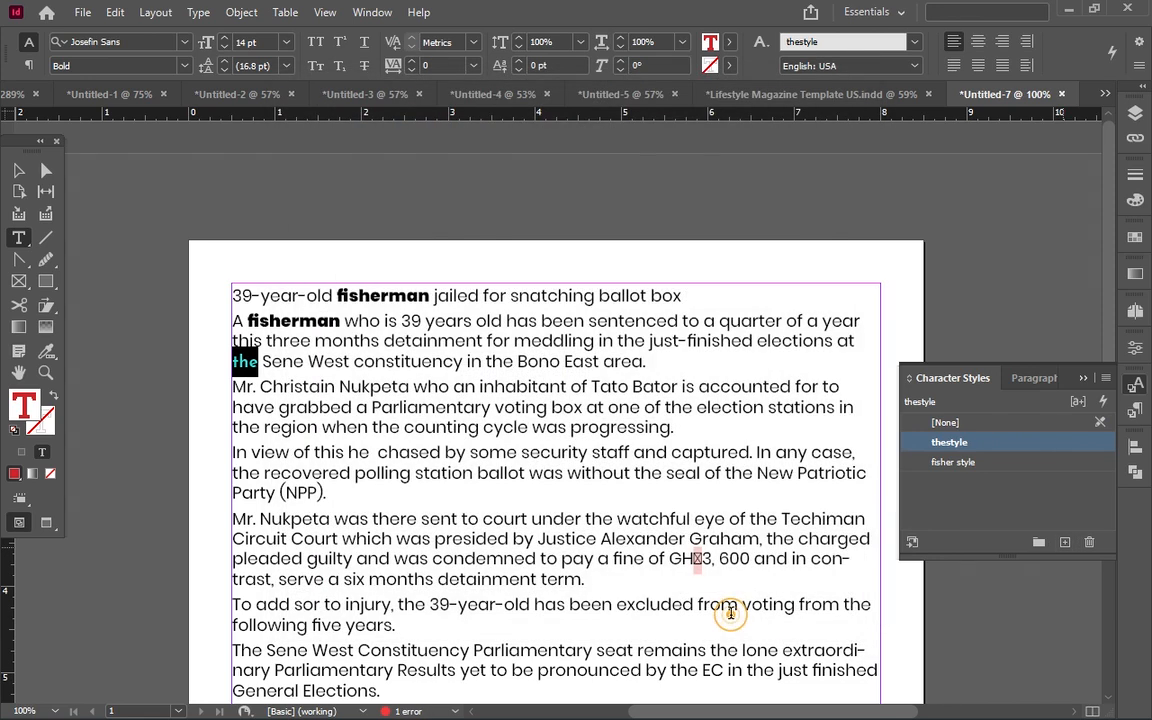
pyautogui.click(425, 405)
# Step: Examine the article for further occurrences of the word "the" that need the new character style
pyautogui.scroll(-2, 425, 405)
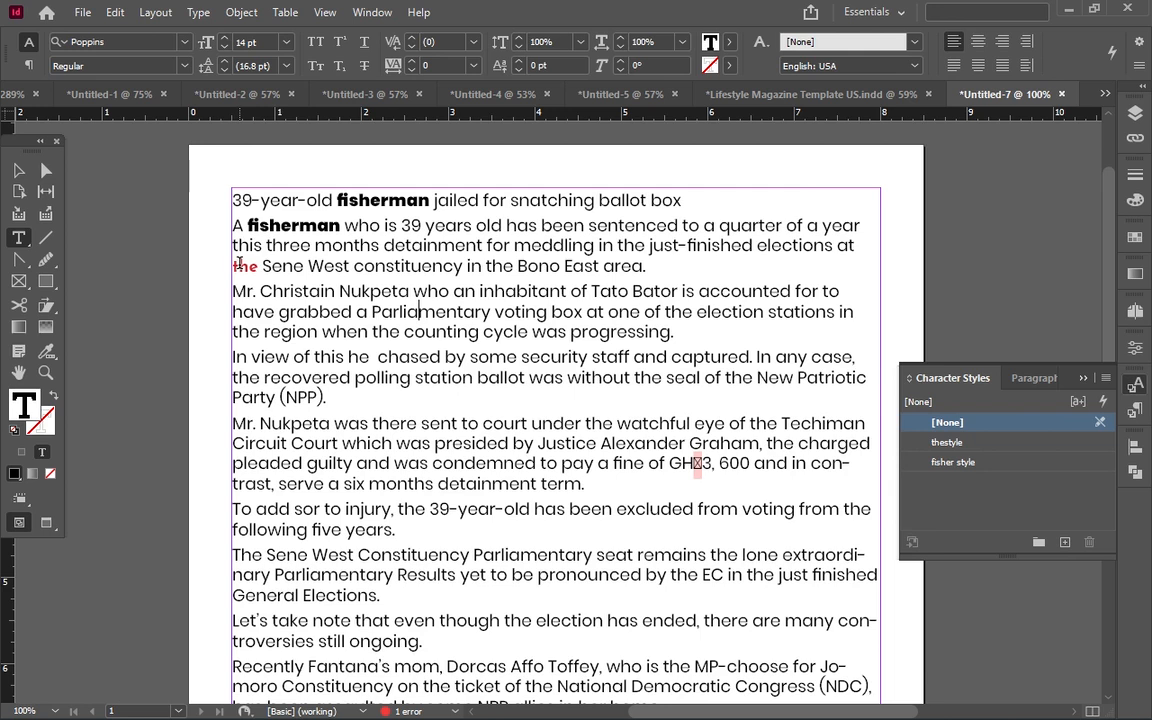
pyautogui.scroll(-3, 240, 266)
pyautogui.scroll(5, 294, 304)
pyautogui.click(446, 352)
pyautogui.scroll(-3, 386, 338)
pyautogui.scroll(-1, 495, 470)
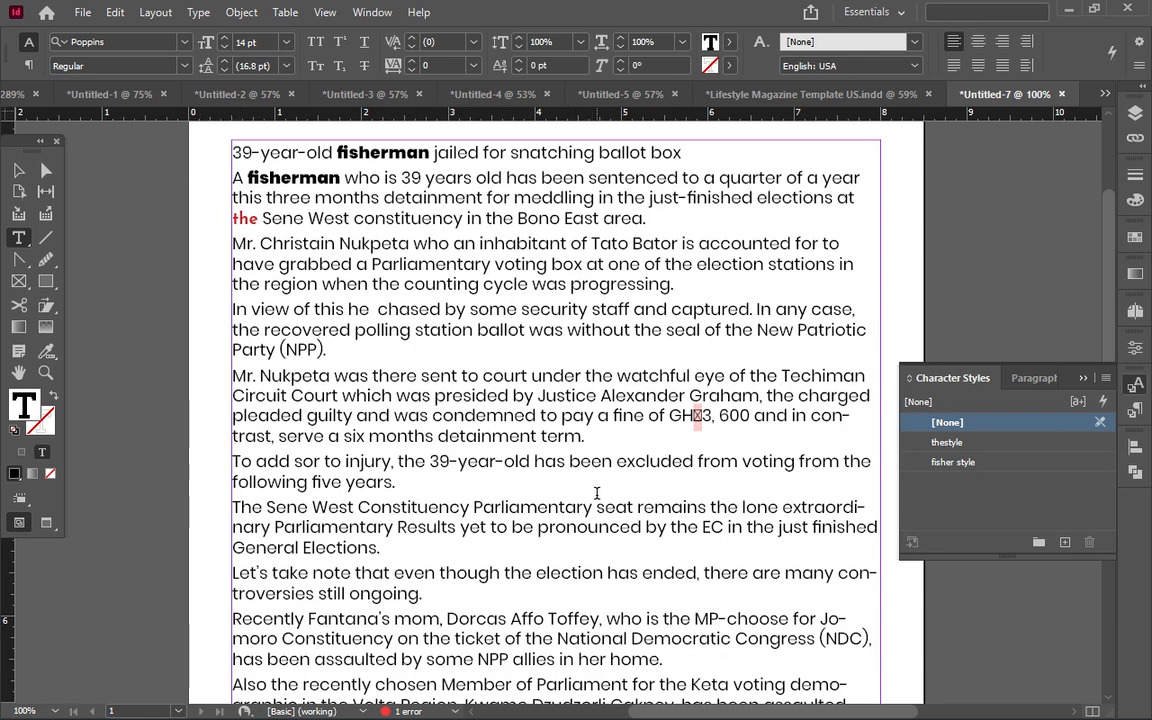
pyautogui.scroll(1, 596, 490)
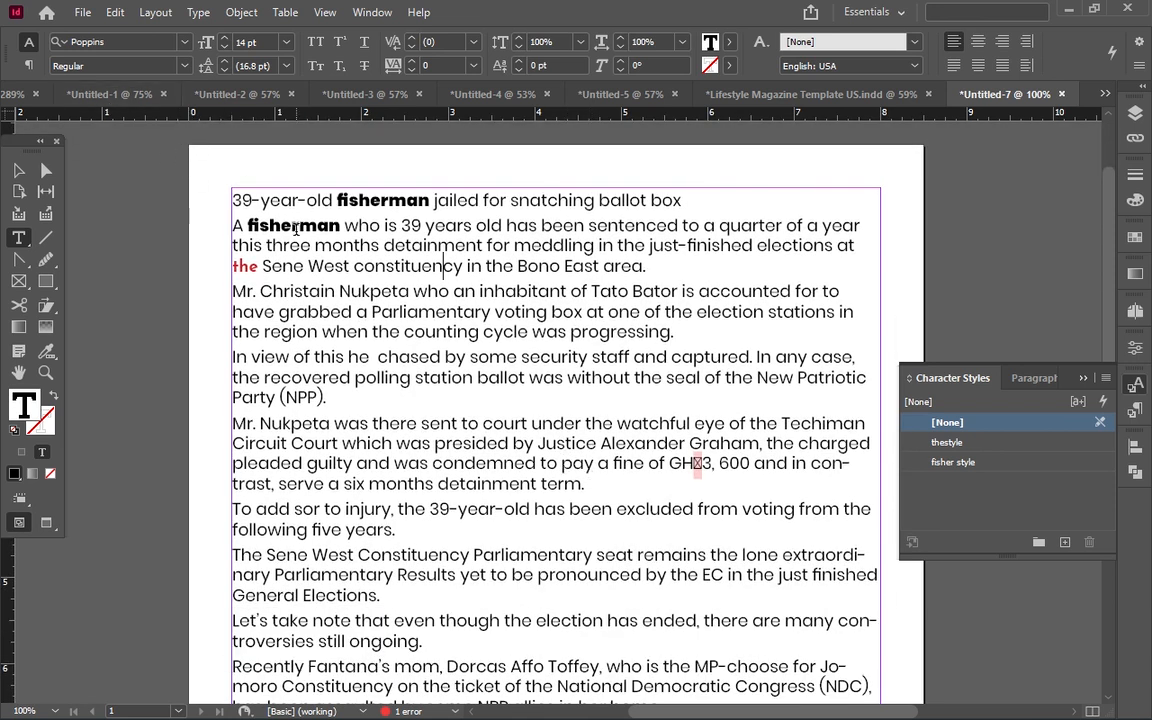
# Step: Bring up Find/Change for the article text and enter "the" as the text to find, with no replacement text
pyautogui.click(450, 291)
pyautogui.click(113, 13)
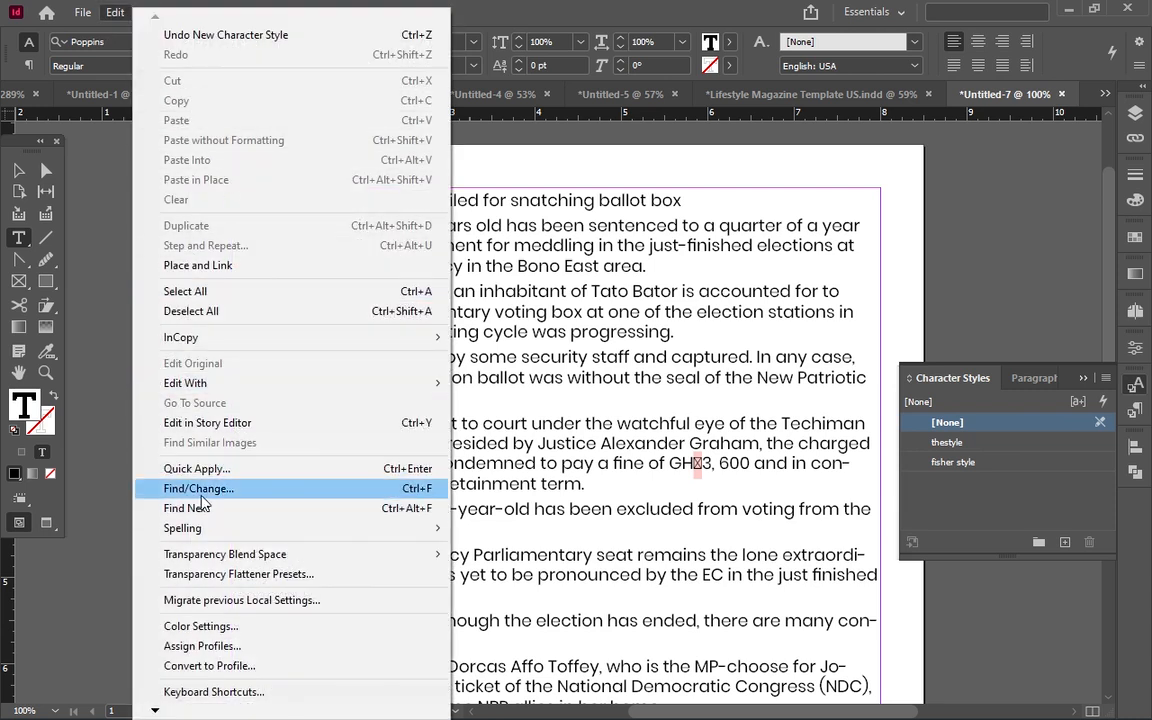
pyautogui.click(341, 490)
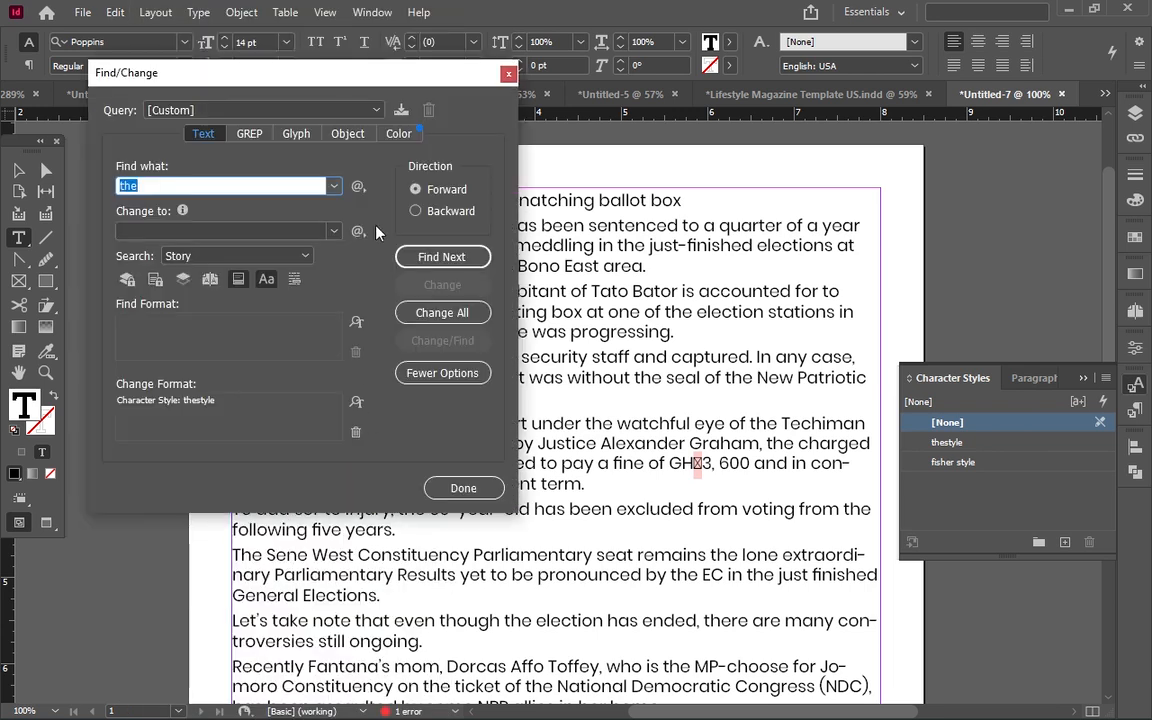
pyautogui.click(176, 189)
pyautogui.doubleClick(169, 184)
pyautogui.write('the')
pyautogui.click(220, 184)
pyautogui.click(211, 229)
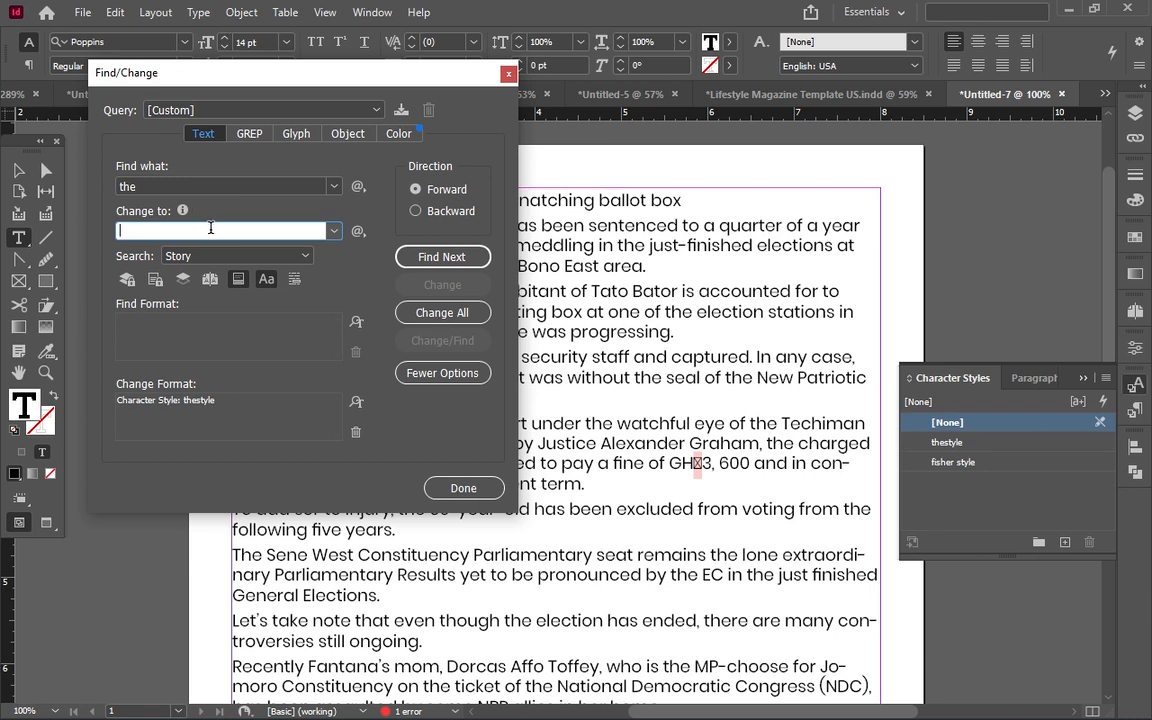
# Step: Set the search scope to Story and check the change format settings for the character style "thestyle"
pyautogui.click(366, 293)
pyautogui.click(315, 251)
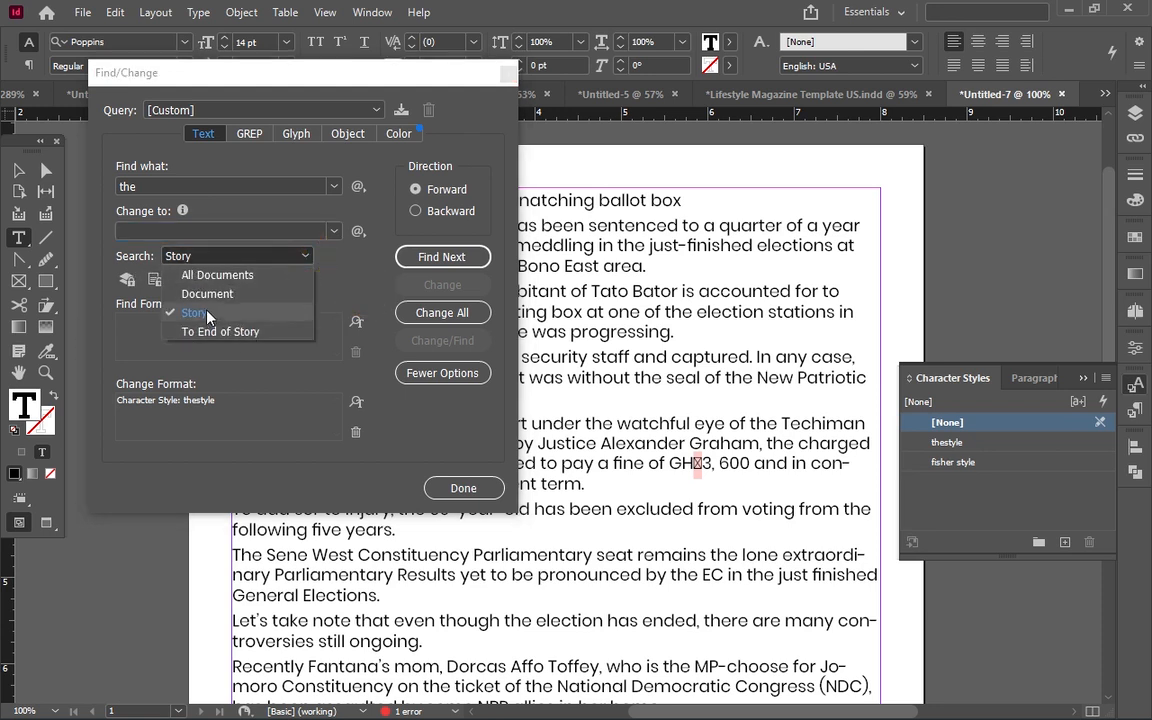
pyautogui.click(196, 313)
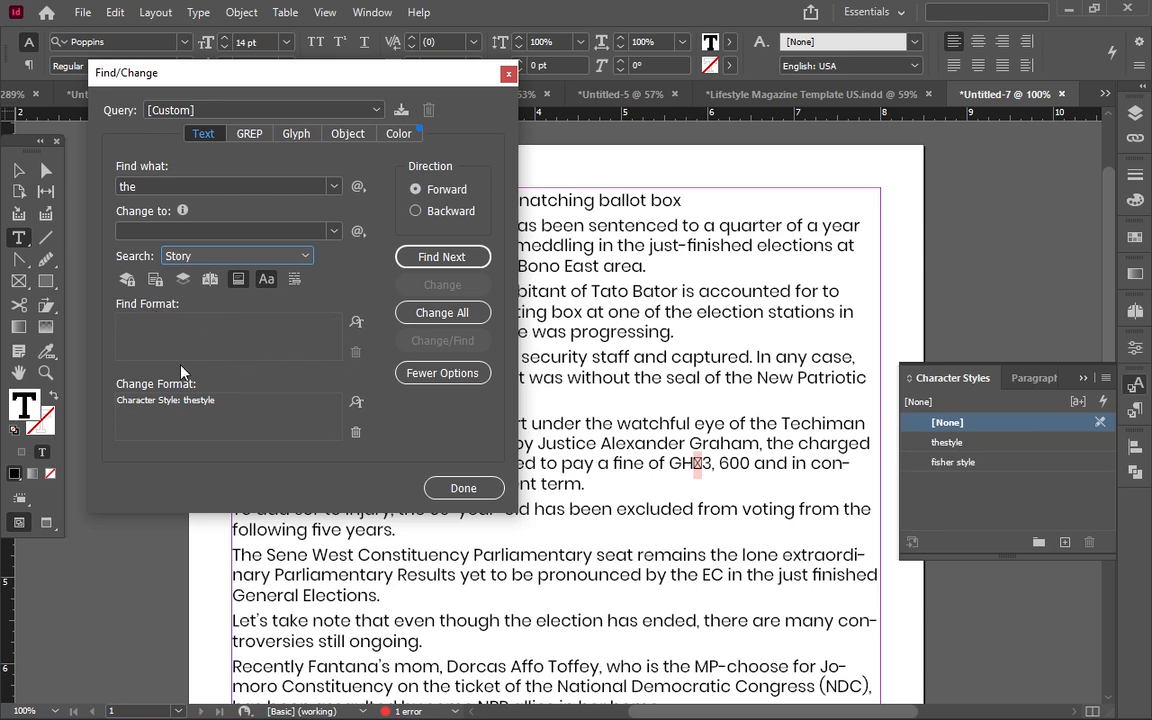
pyautogui.doubleClick(237, 401)
pyautogui.click(928, 522)
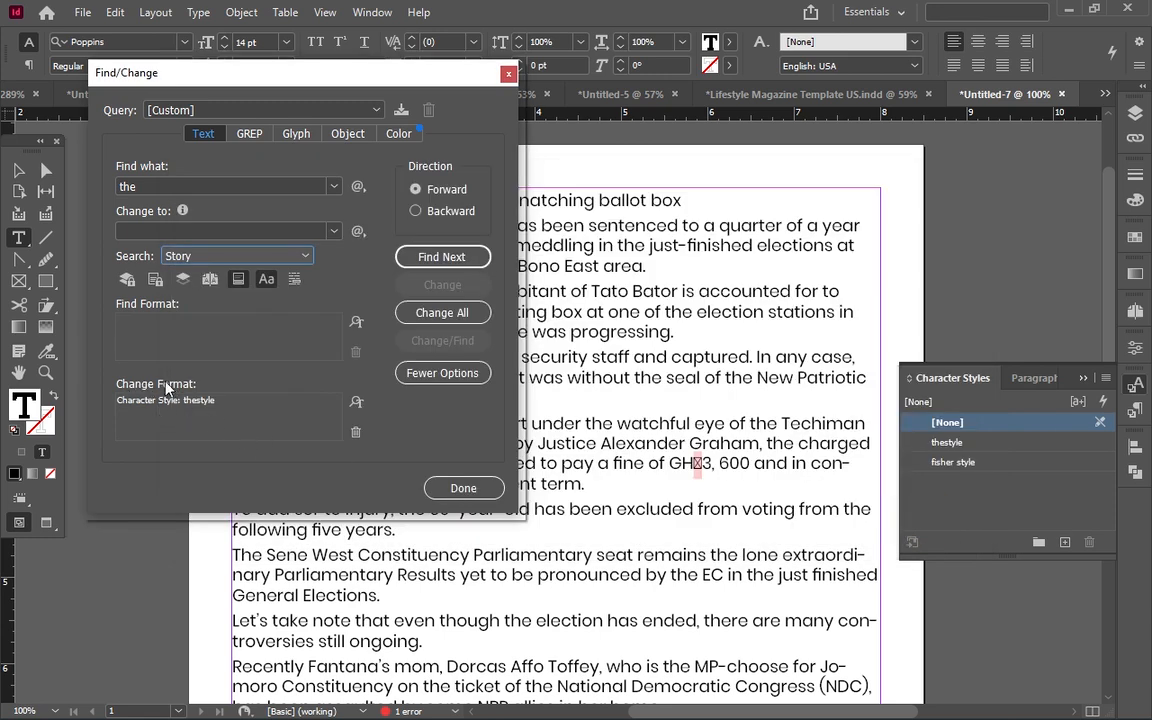
pyautogui.click(356, 401)
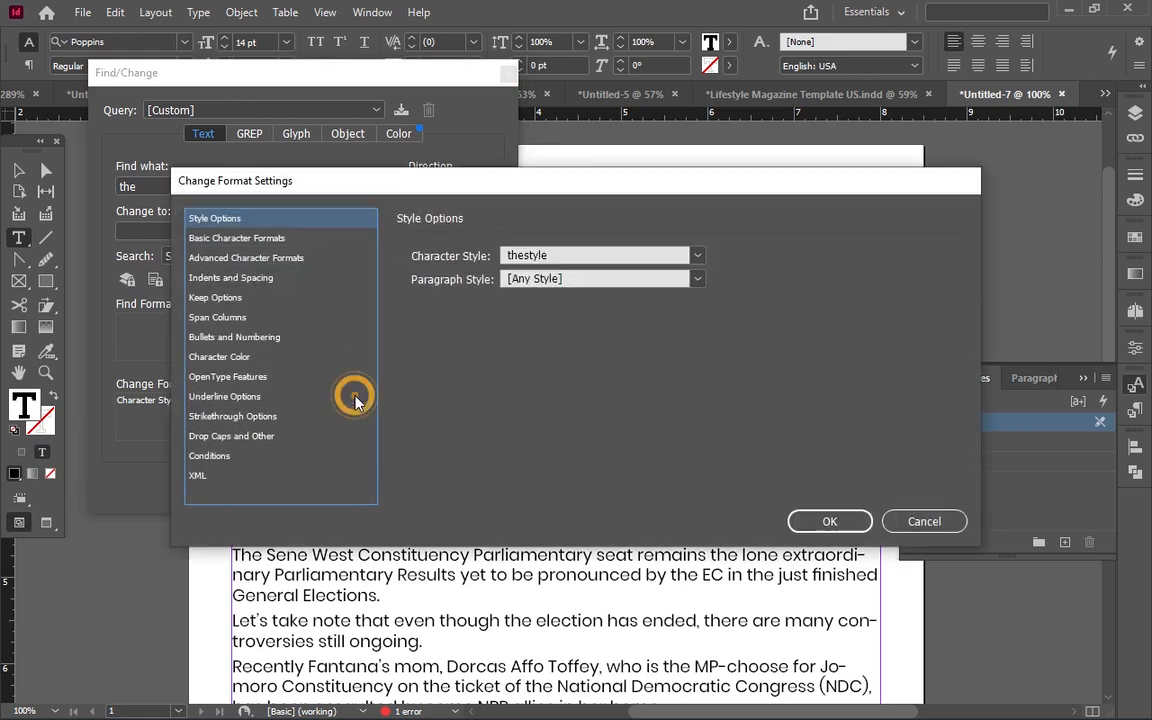
pyautogui.click(699, 255)
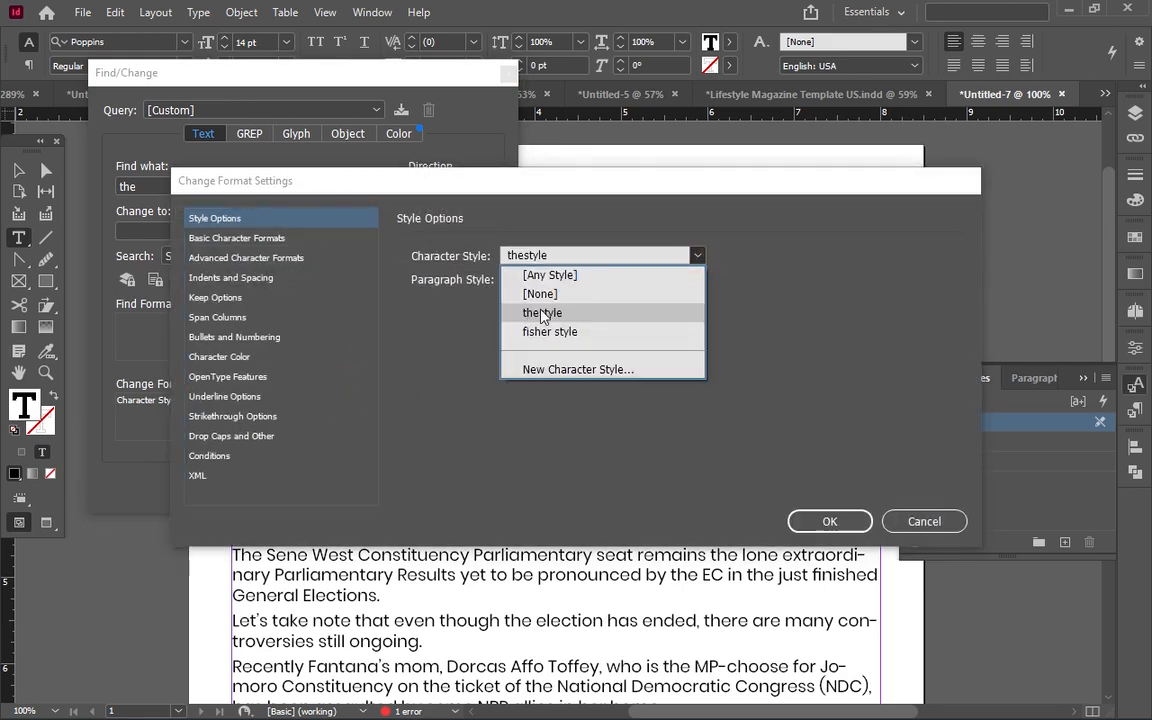
pyautogui.click(542, 314)
pyautogui.click(586, 259)
pyautogui.click(695, 254)
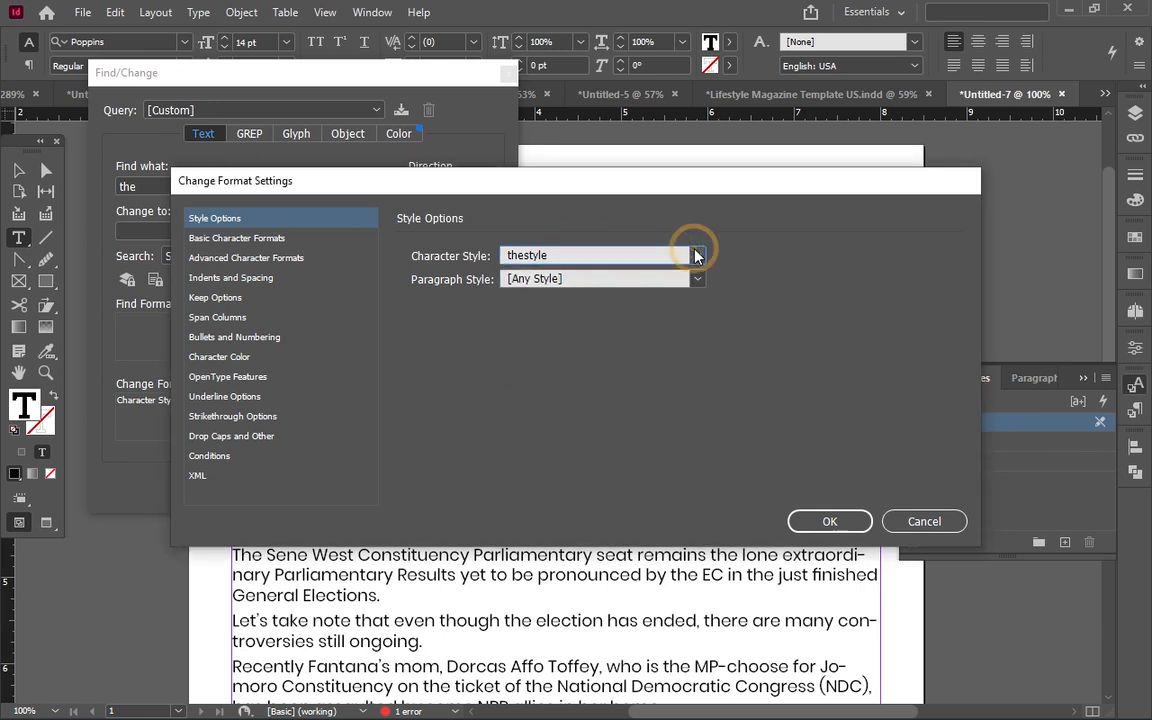
pyautogui.click(697, 256)
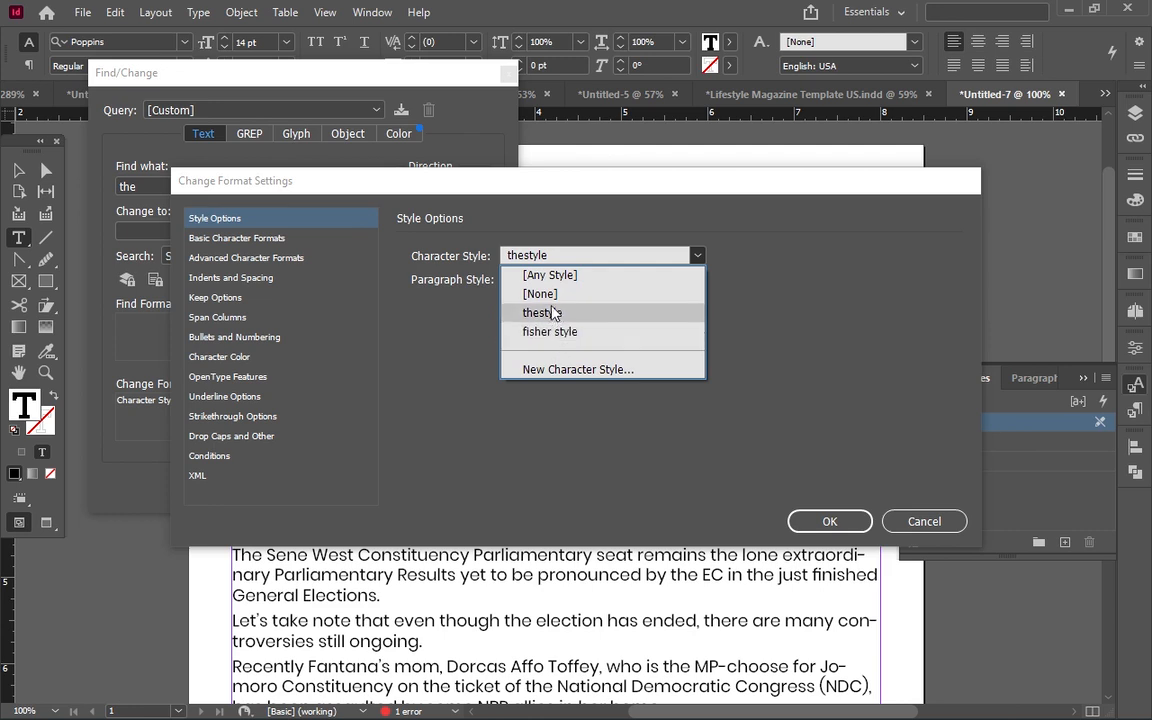
pyautogui.click(517, 229)
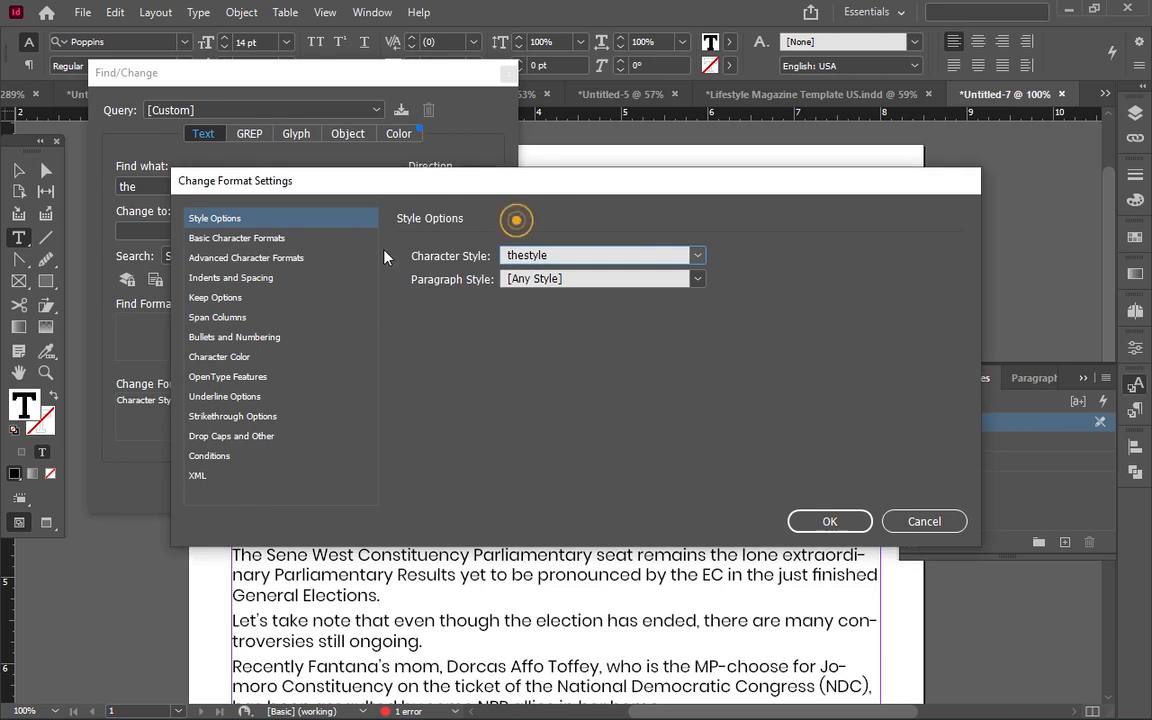
pyautogui.click(922, 521)
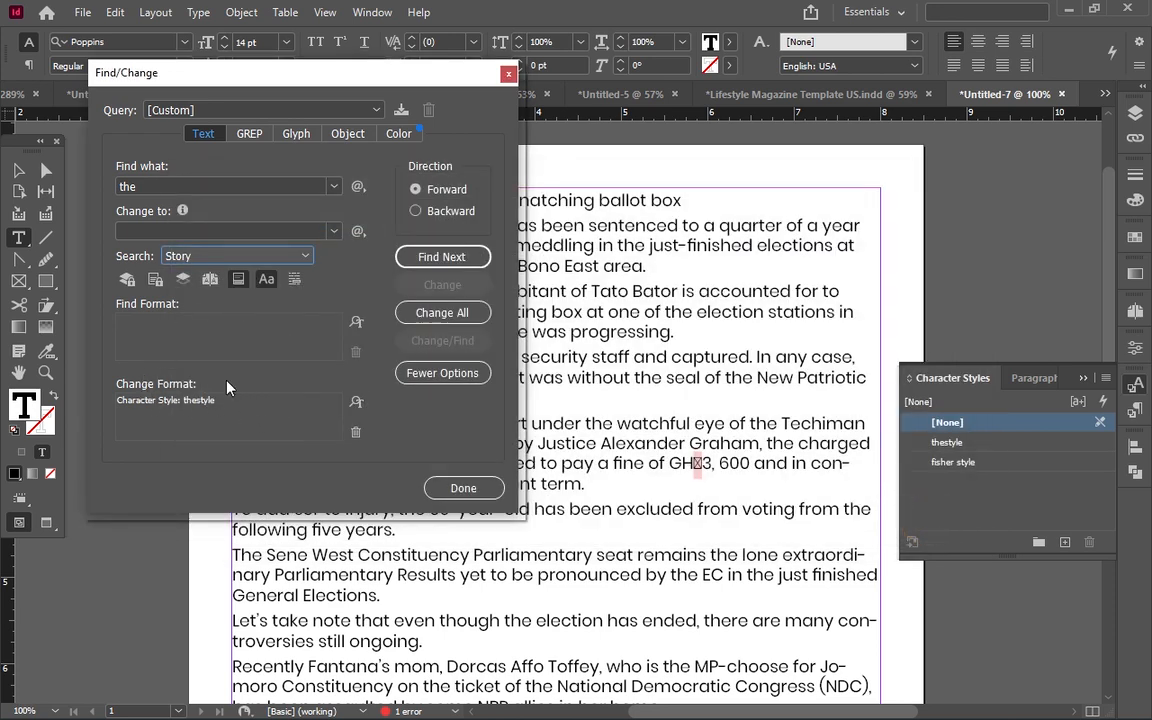
# Step: Choose the character style "thestyle" in the change format settings and accept them
pyautogui.click(357, 402)
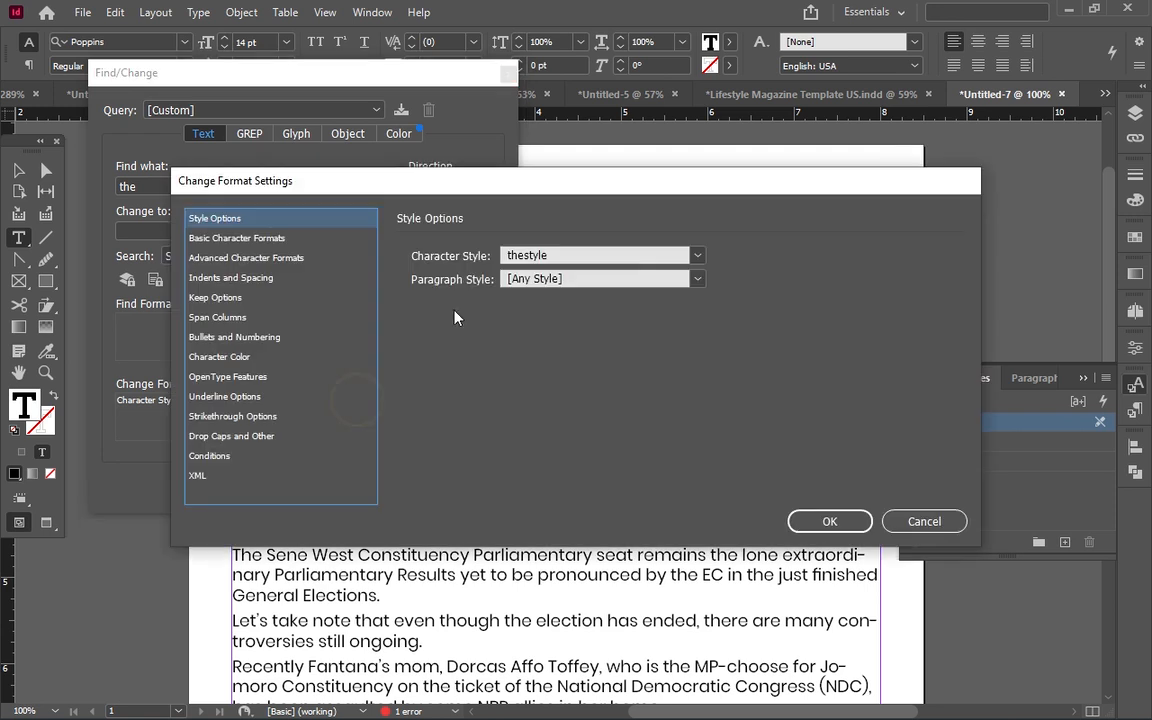
pyautogui.click(699, 260)
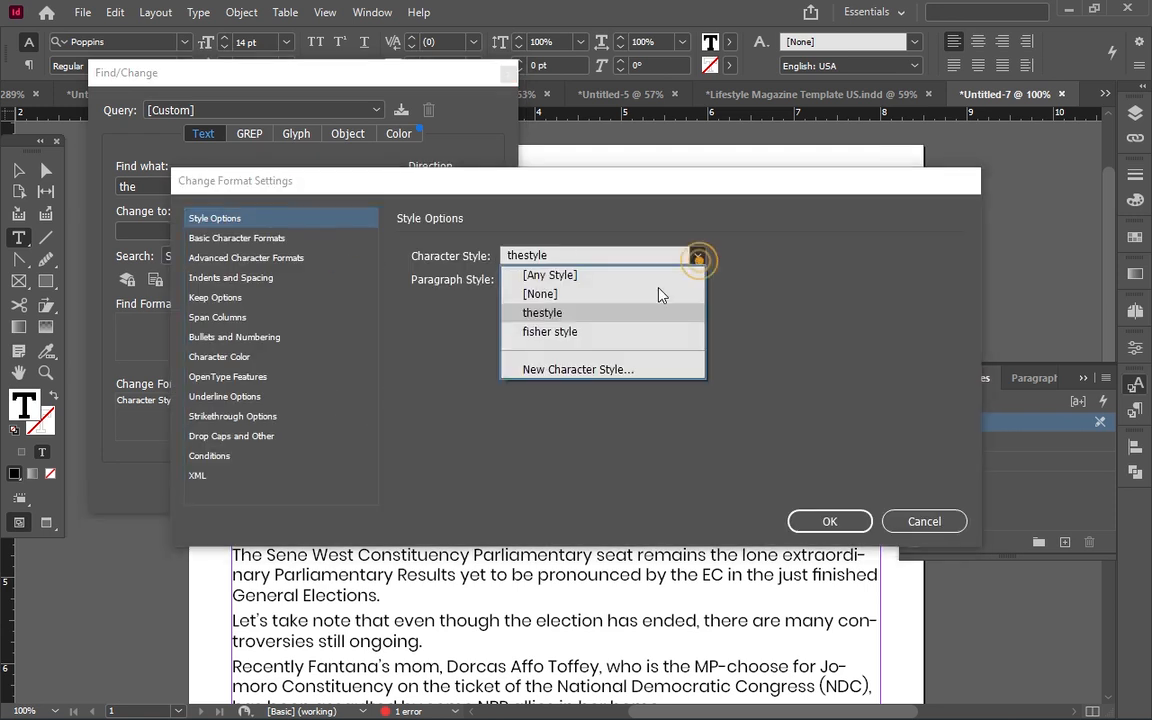
pyautogui.click(541, 294)
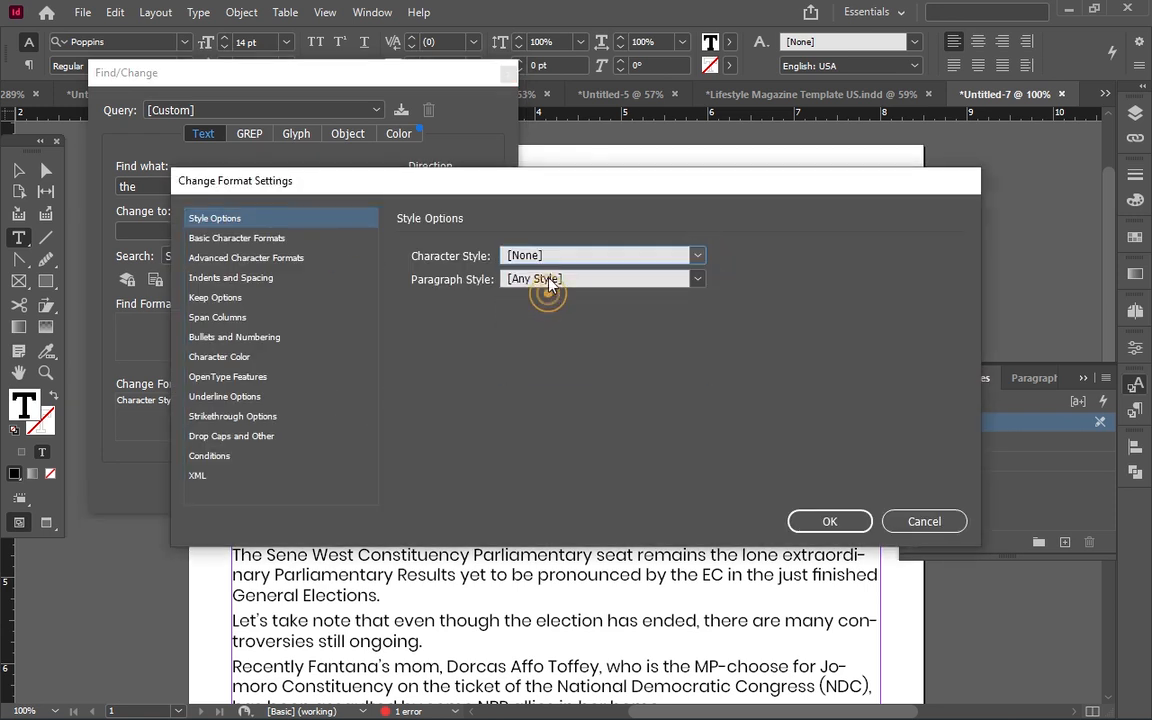
pyautogui.click(699, 258)
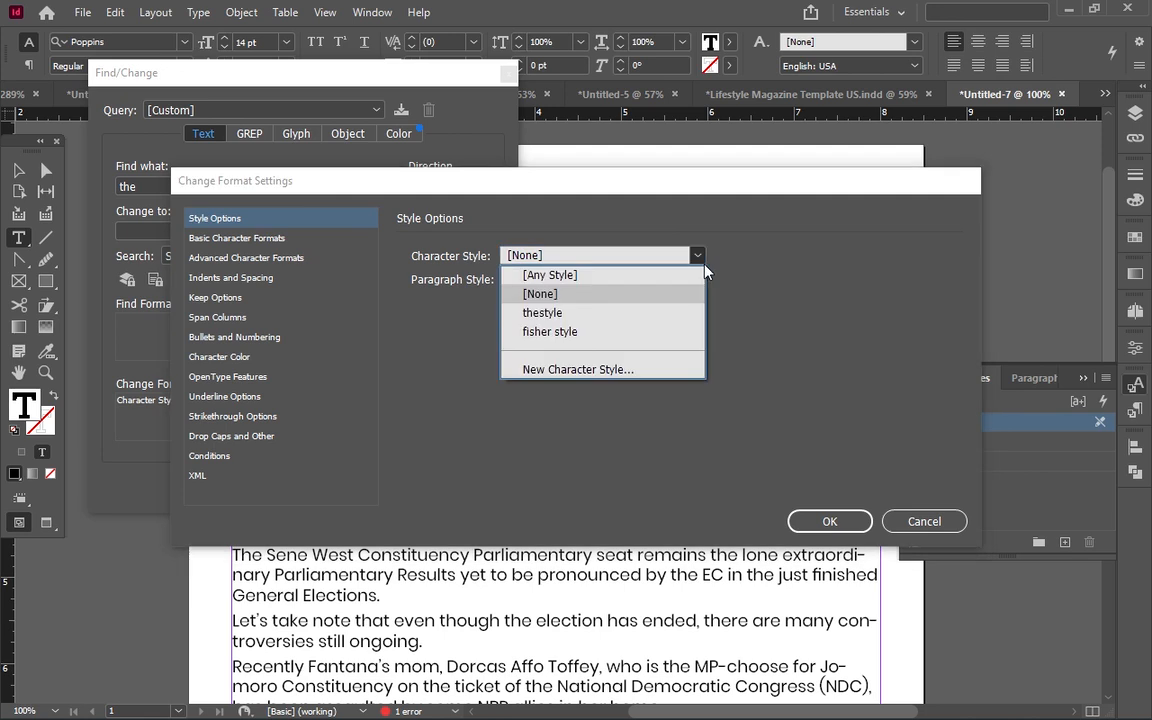
pyautogui.click(540, 313)
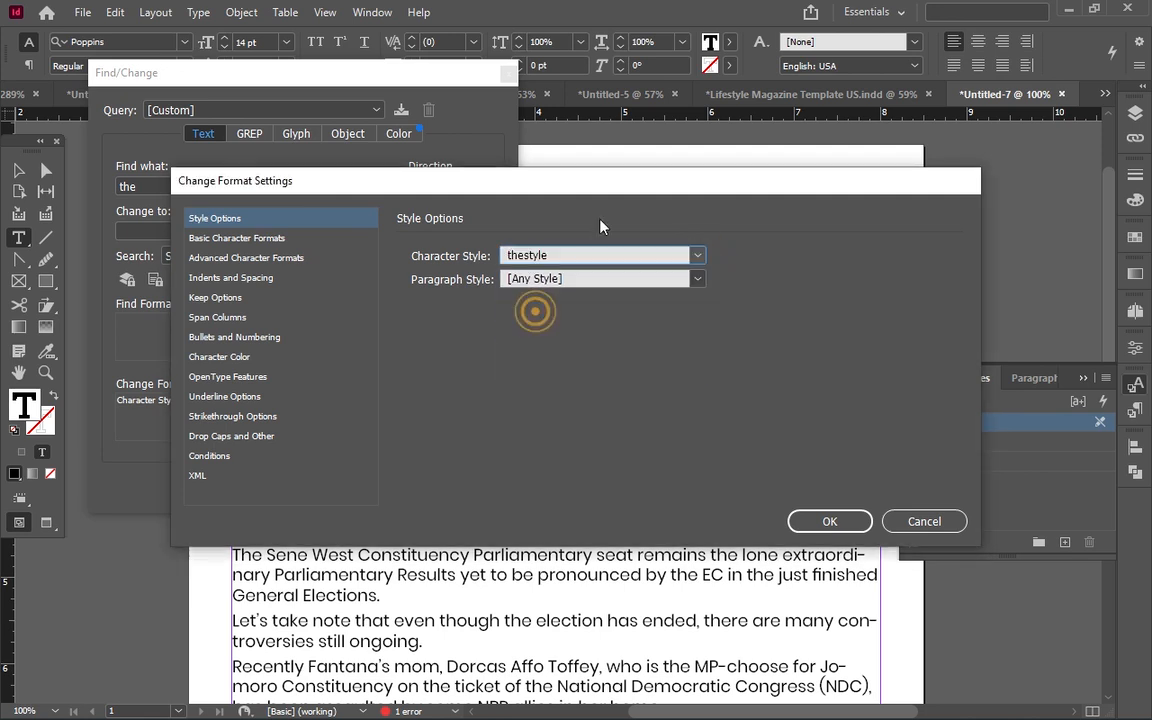
pyautogui.click(828, 522)
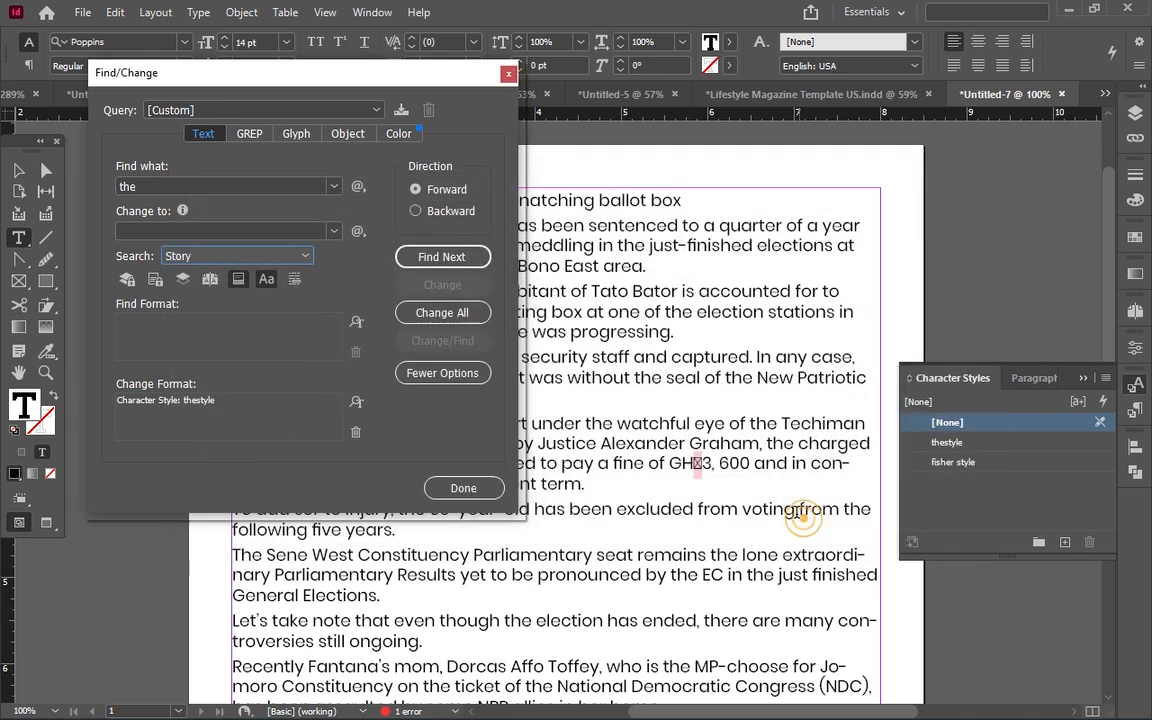
# Step: Turn Case Sensitive matching off and back on for the "the" search
pyautogui.click(267, 280)
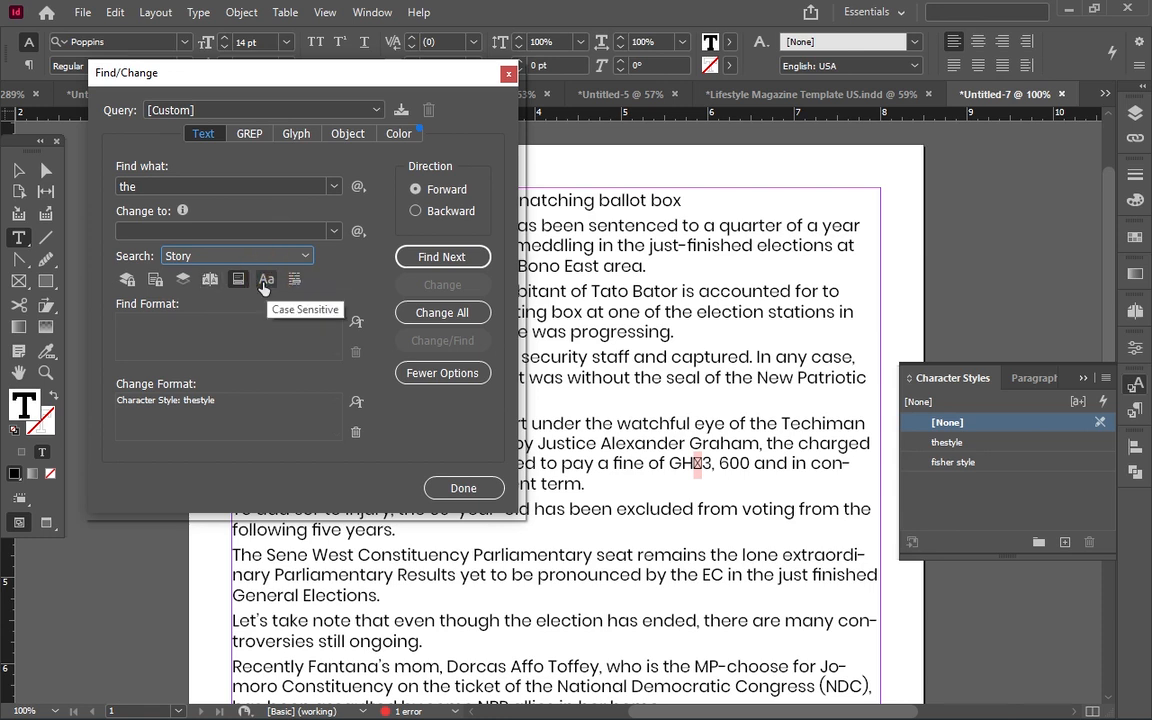
pyautogui.moveTo(326, 72); pyautogui.dragTo(671, 100)
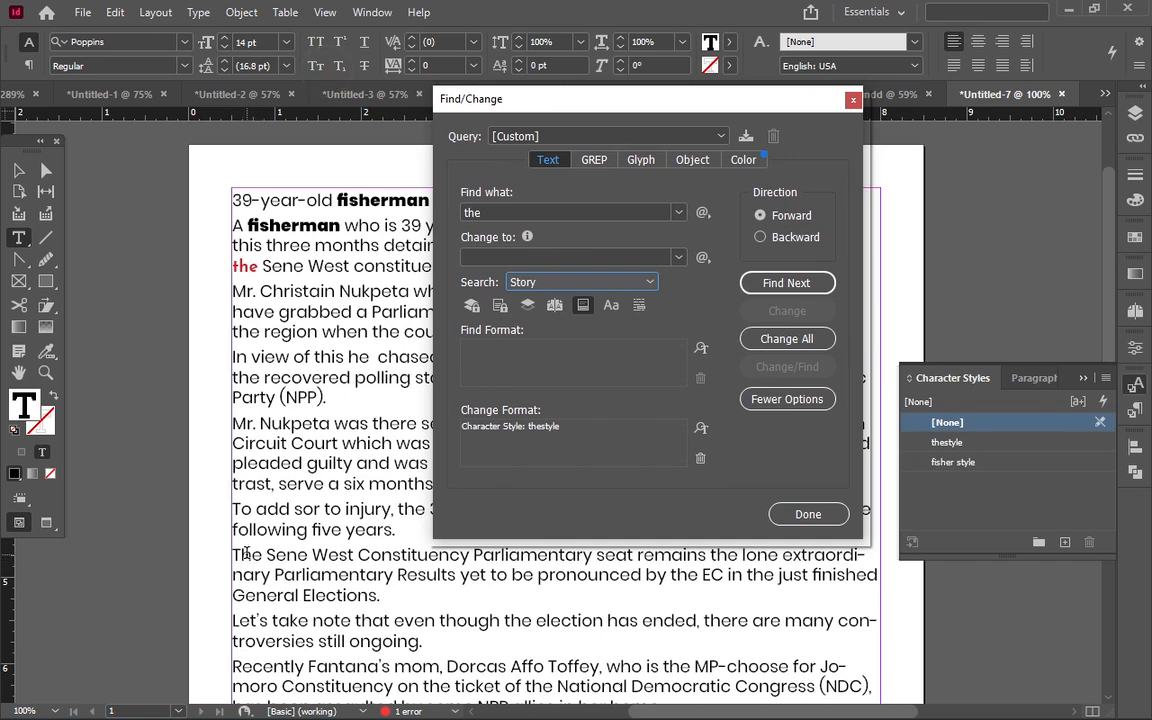
pyautogui.moveTo(766, 90); pyautogui.dragTo(422, 40)
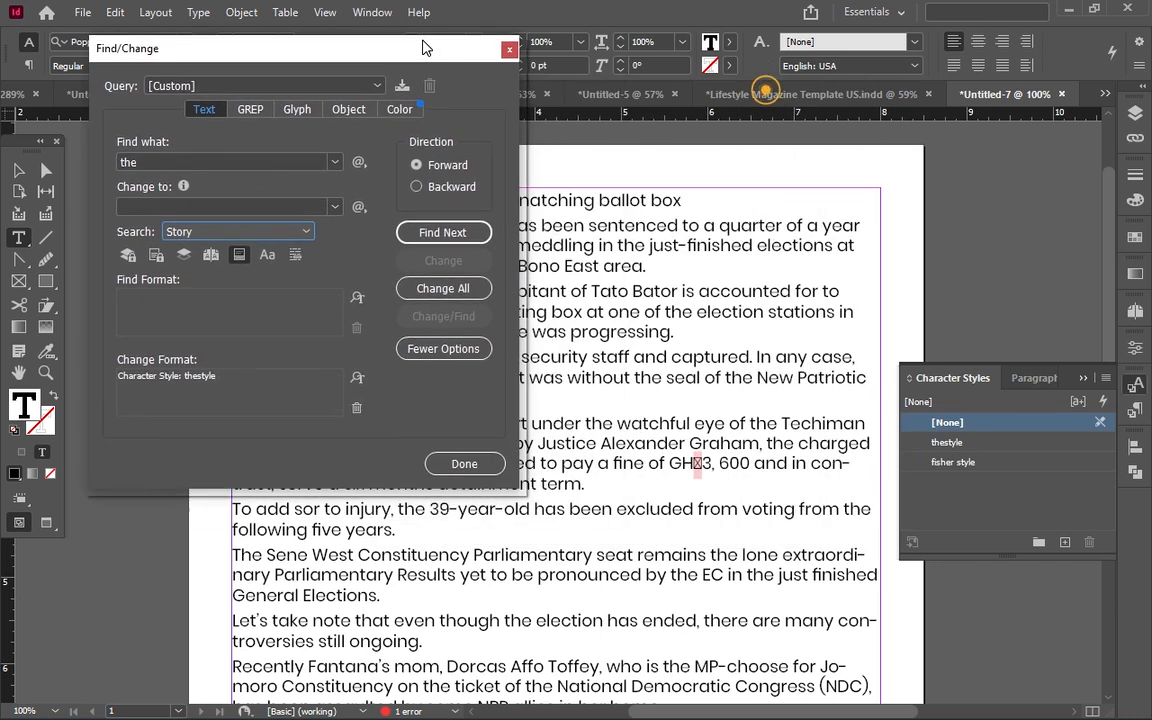
pyautogui.click(274, 254)
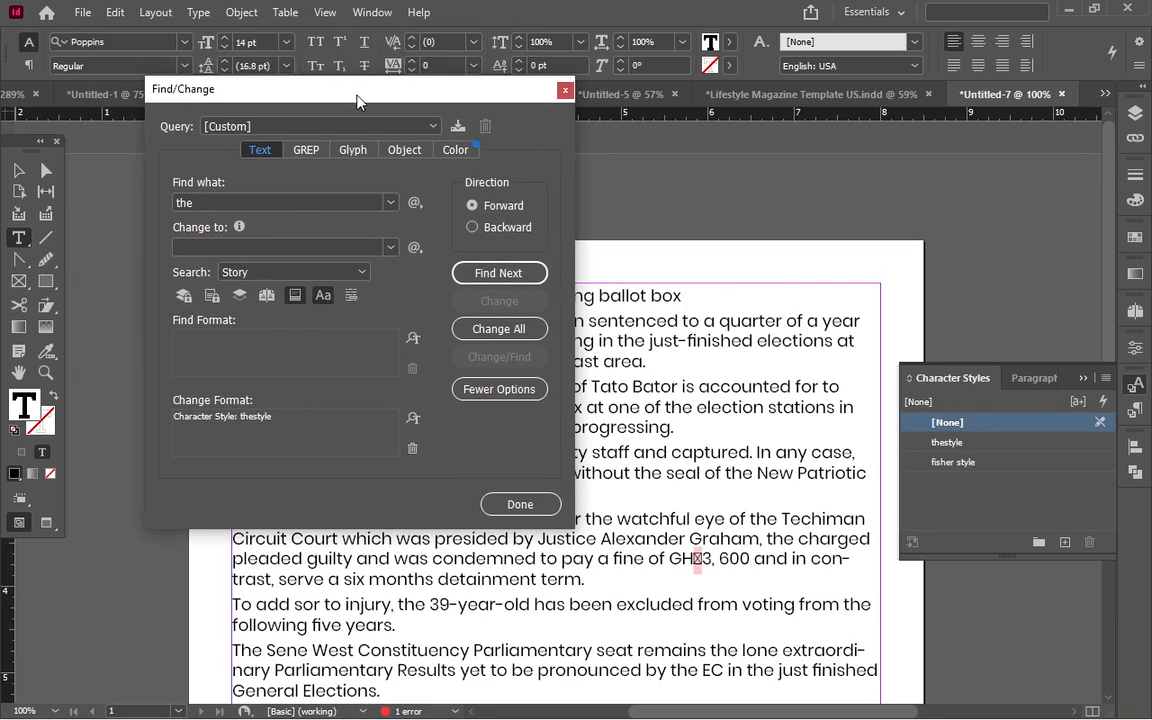
pyautogui.moveTo(357, 96); pyautogui.dragTo(371, 116)
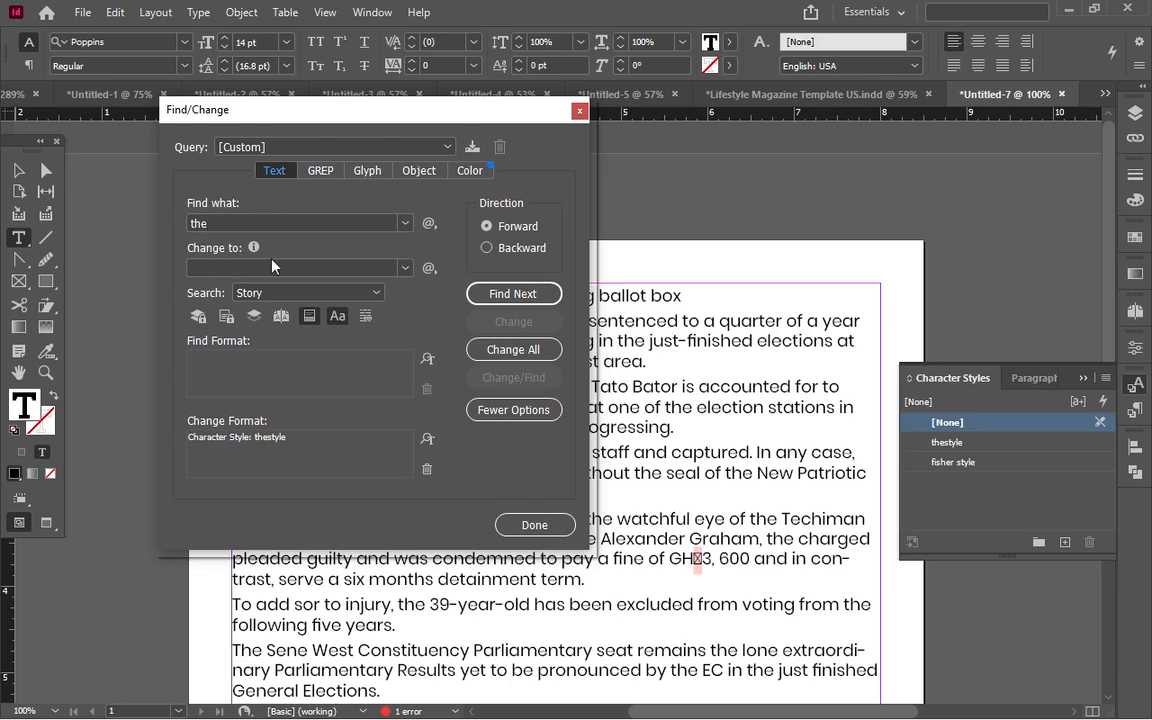
# Step: Apply the "thestyle" format to all case-sensitive matches of "the" in the story at once and close Find/Change
pyautogui.click(336, 318)
pyautogui.click(513, 350)
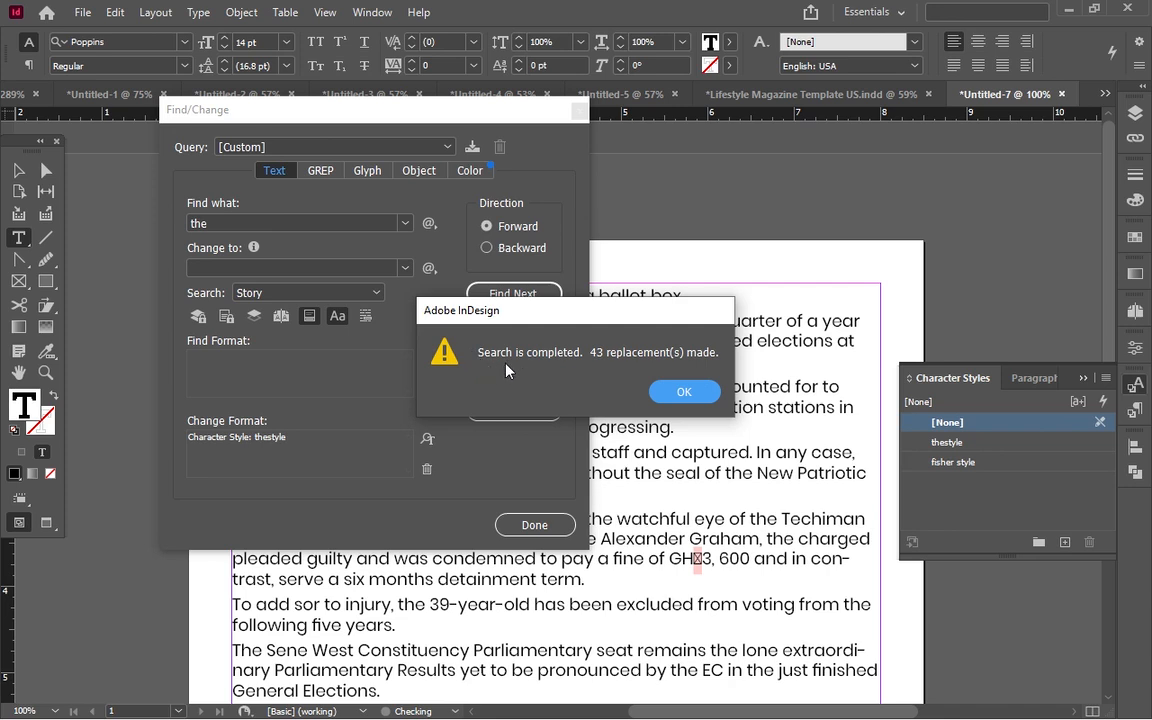
pyautogui.click(684, 391)
pyautogui.moveTo(398, 113); pyautogui.dragTo(813, 81)
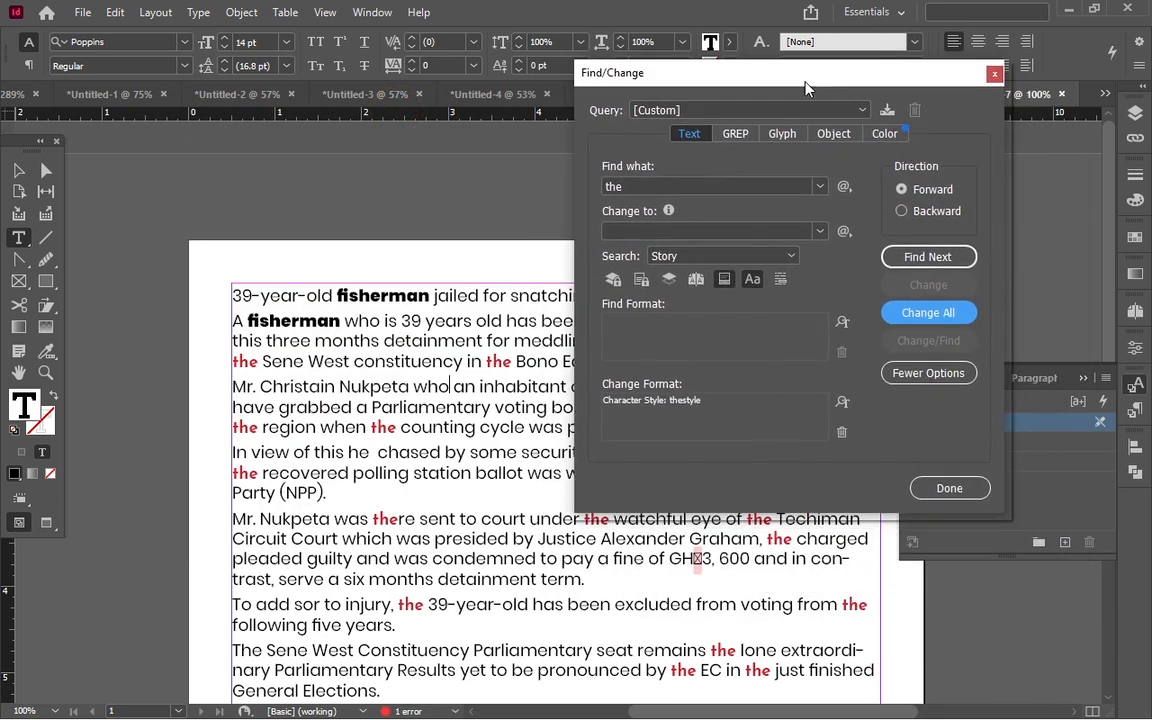
pyautogui.click(949, 487)
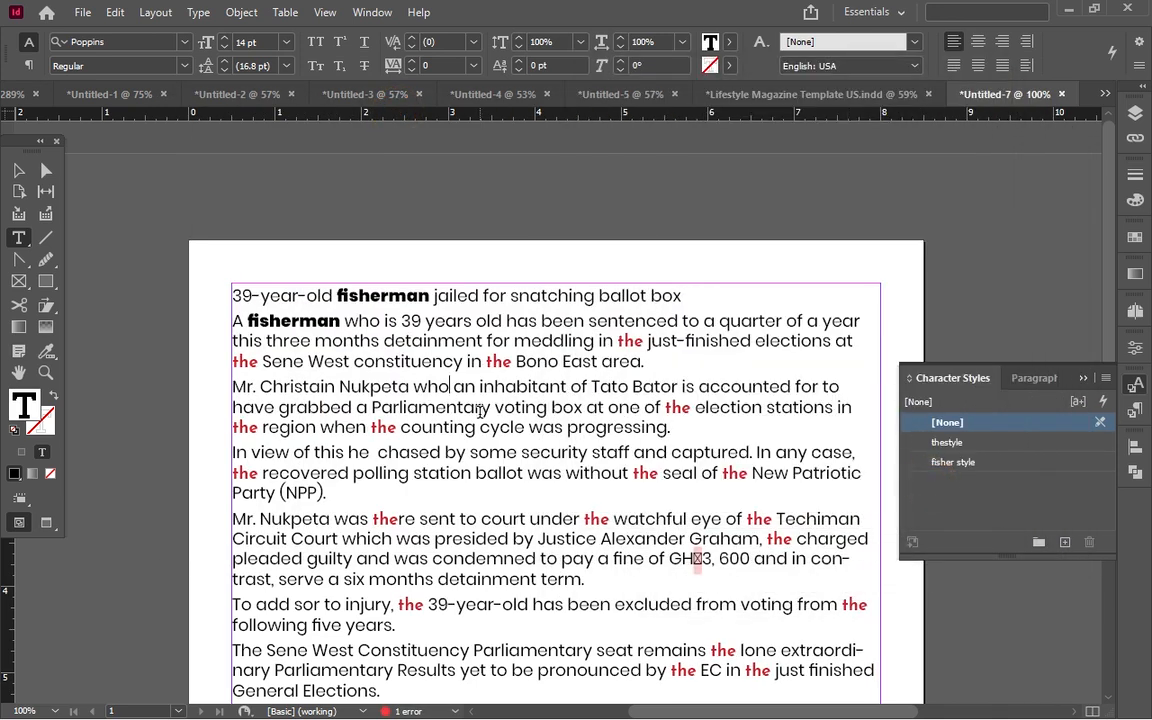
# Step: Examine the article from its headline to its last paragraph for where the "thestyle" formatting was applied
pyautogui.scroll(-2, 470, 385)
pyautogui.scroll(-1, 320, 395)
pyautogui.scroll(-10, 338, 415)
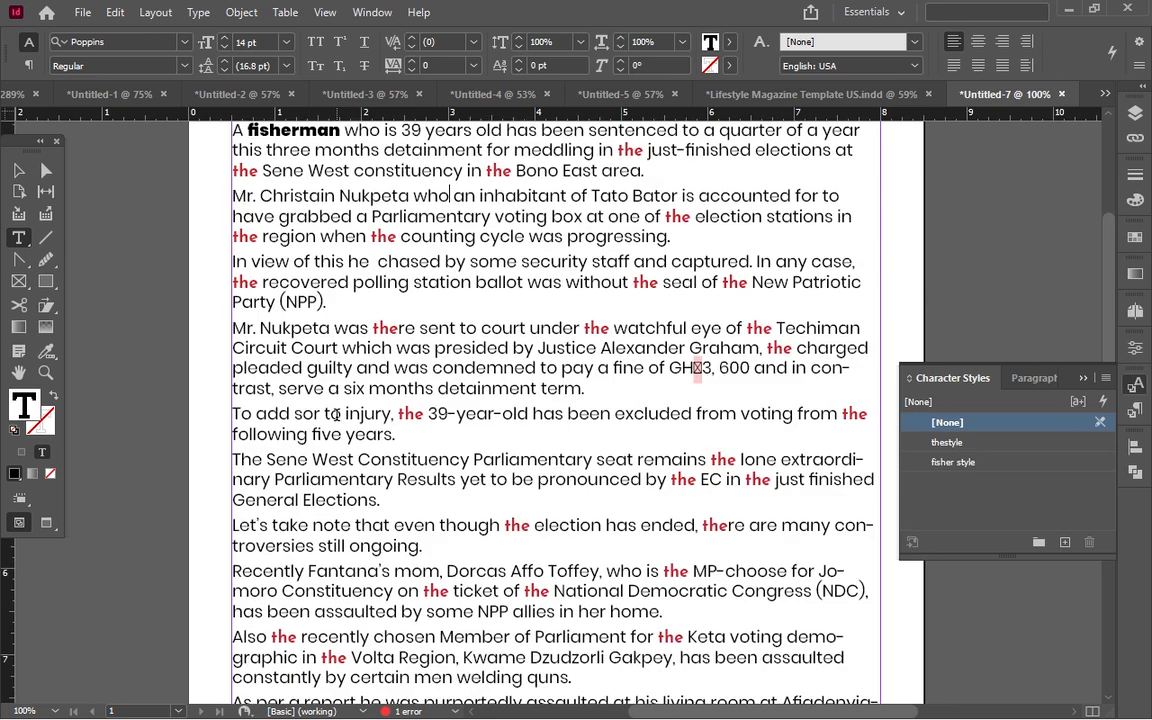
pyautogui.scroll(10, 414, 450)
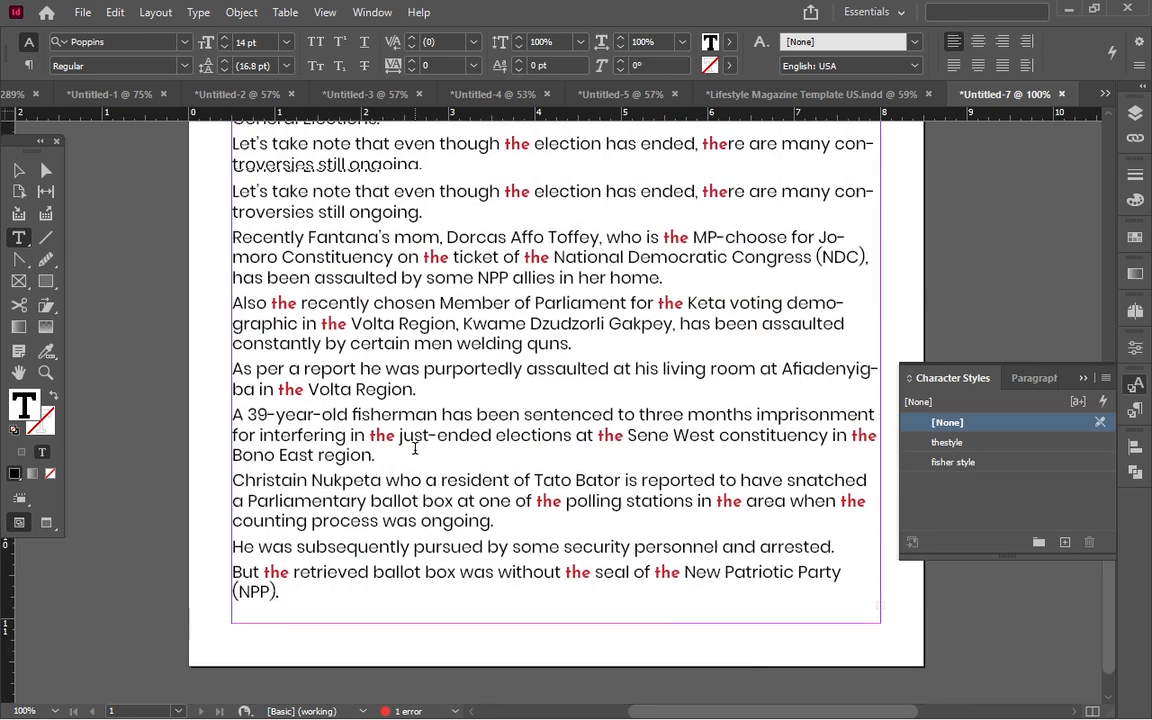
pyautogui.scroll(-8, 414, 450)
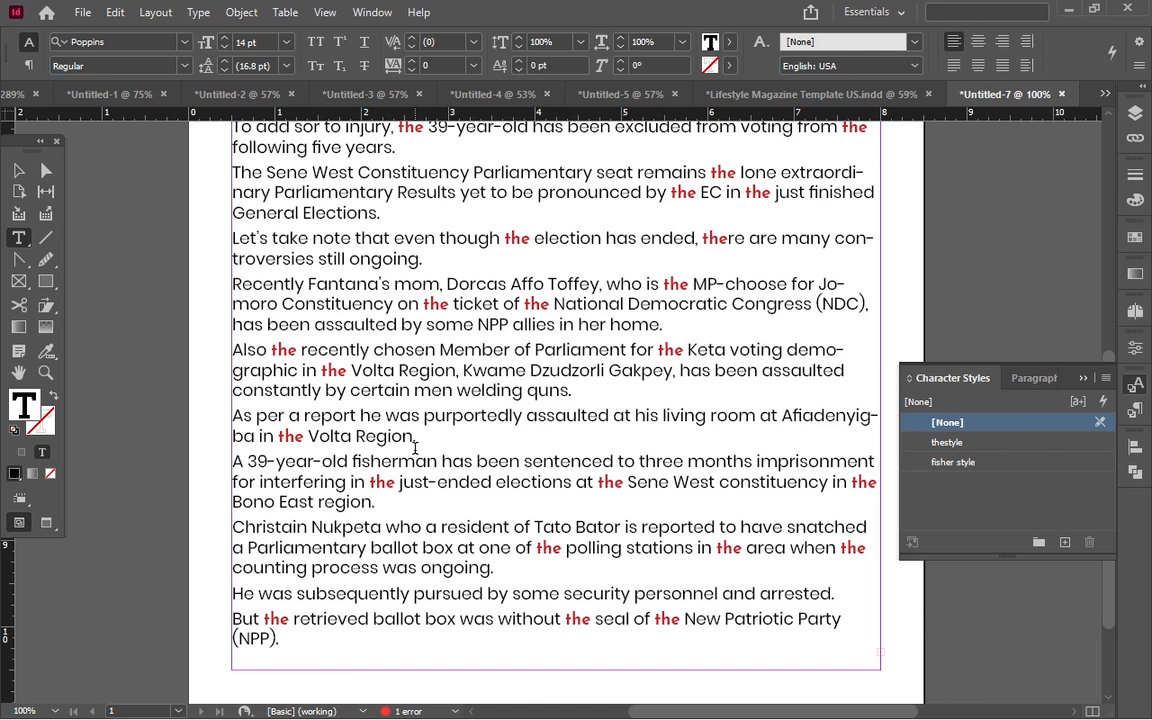
pyautogui.scroll(5, 414, 448)
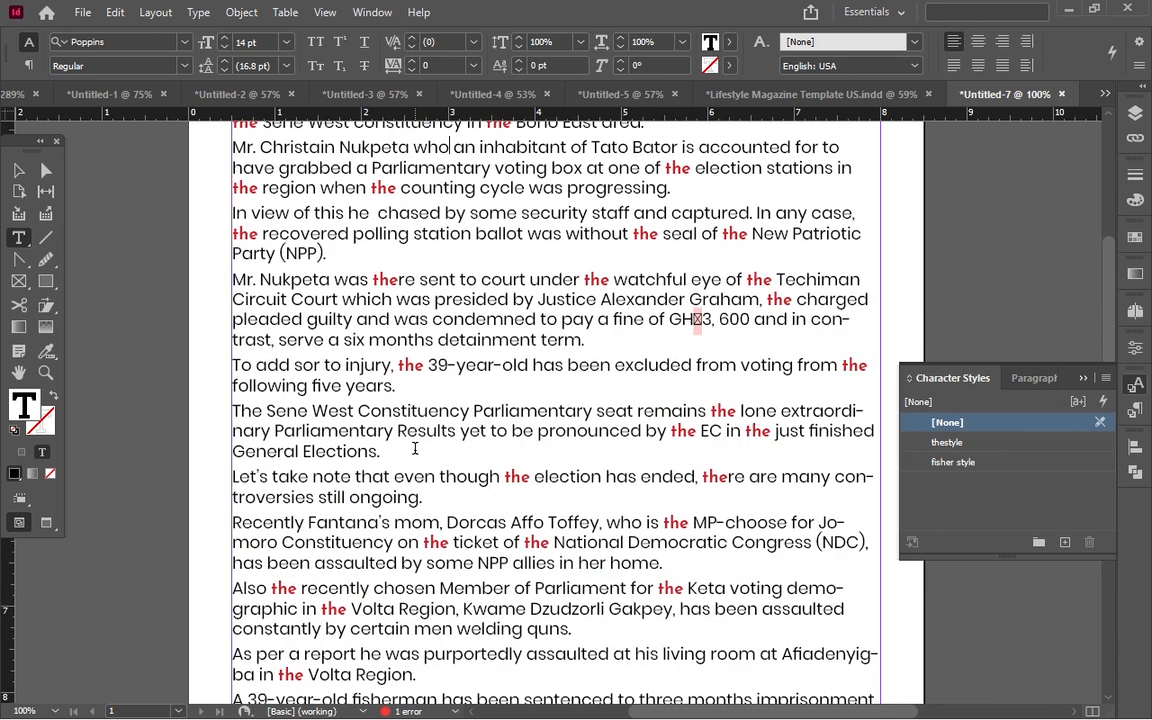
pyautogui.scroll(2, 414, 449)
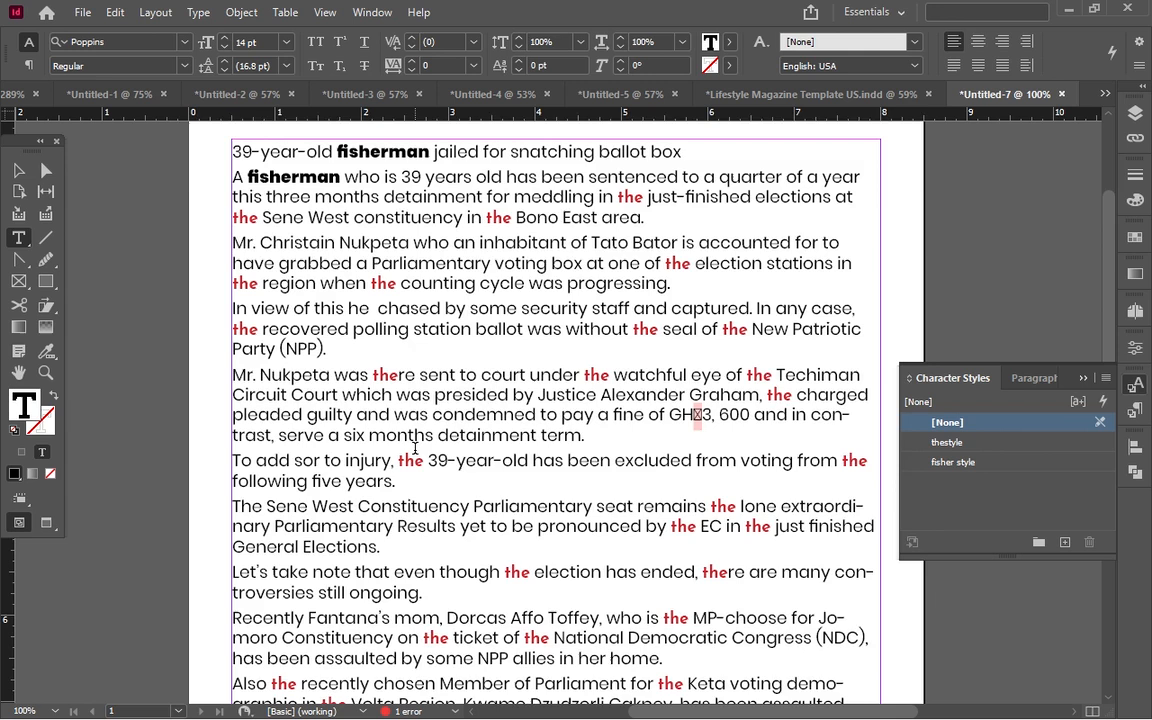
pyautogui.scroll(2, 414, 449)
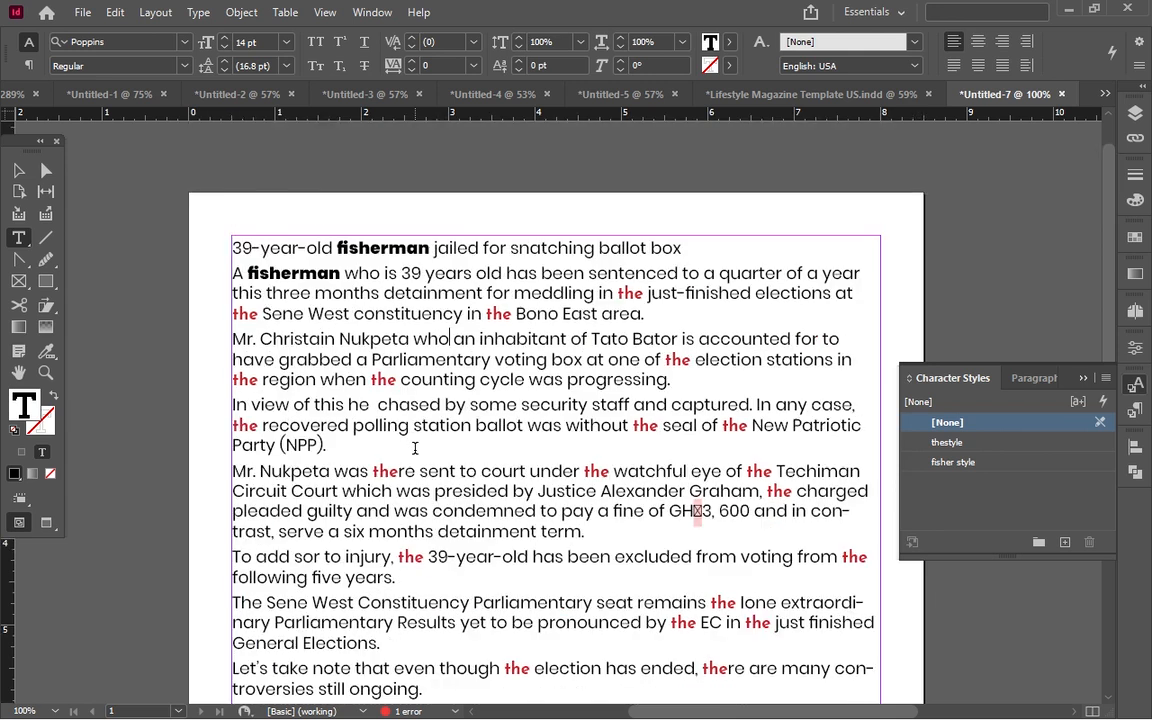
pyautogui.scroll(-5, 414, 449)
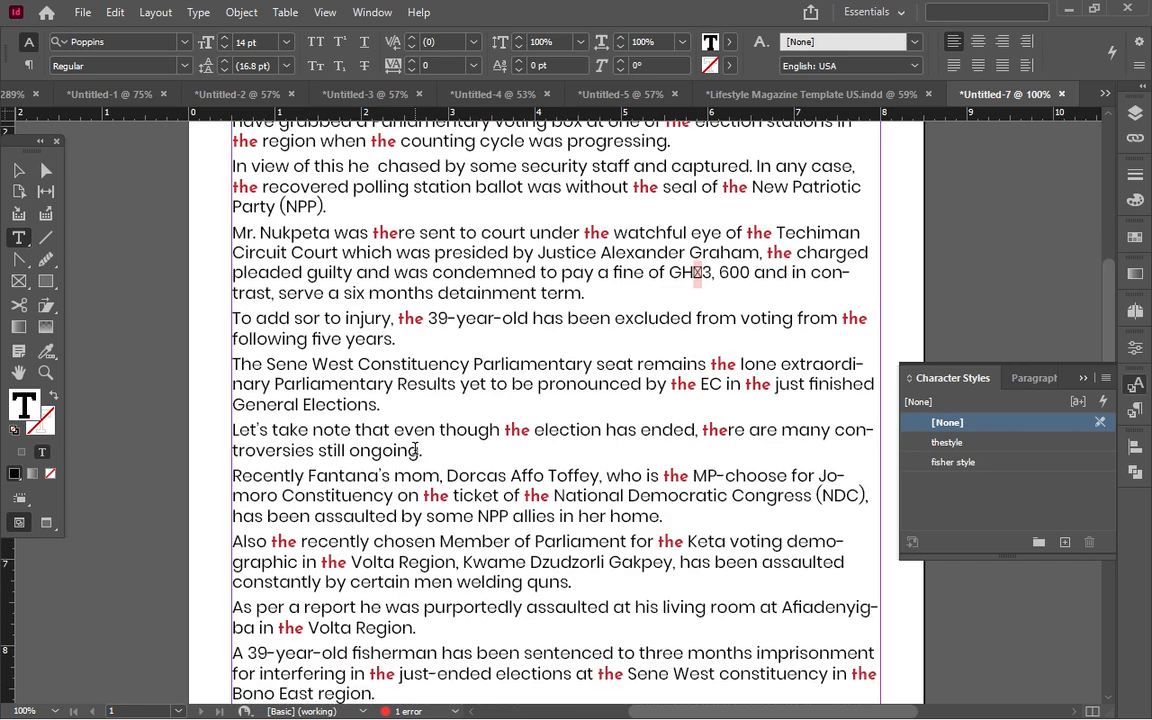
pyautogui.scroll(4, 414, 449)
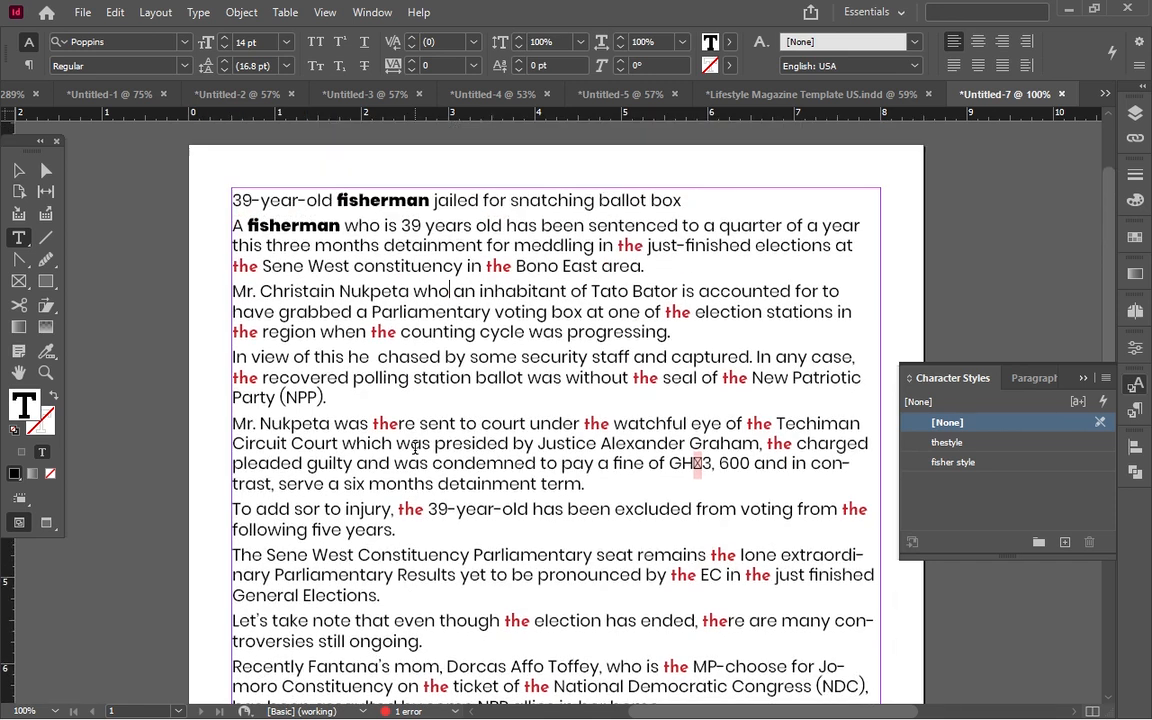
pyautogui.scroll(-4, 414, 449)
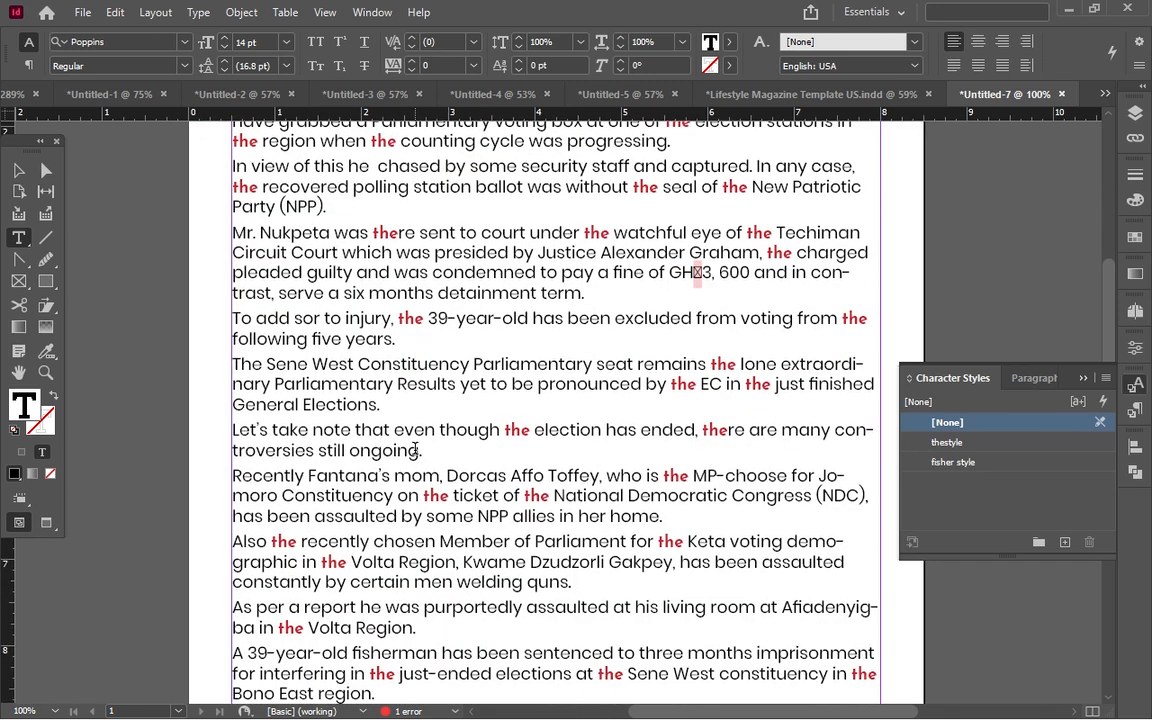
pyautogui.scroll(-4, 414, 449)
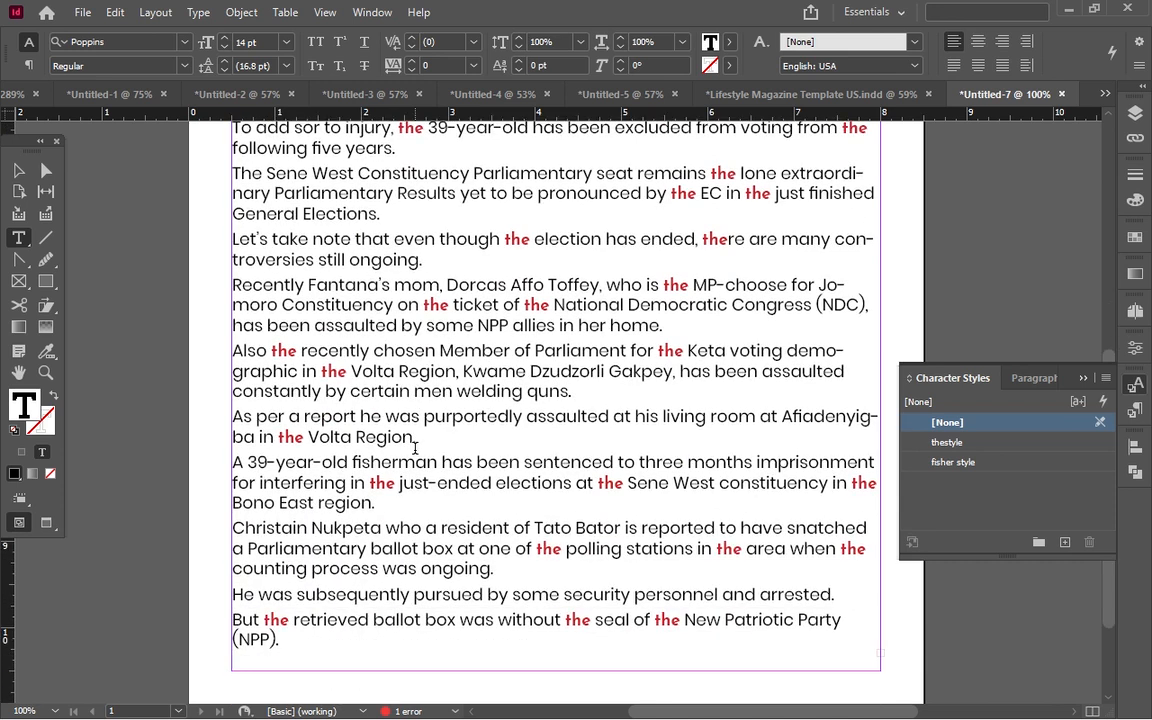
pyautogui.scroll(-2, 414, 449)
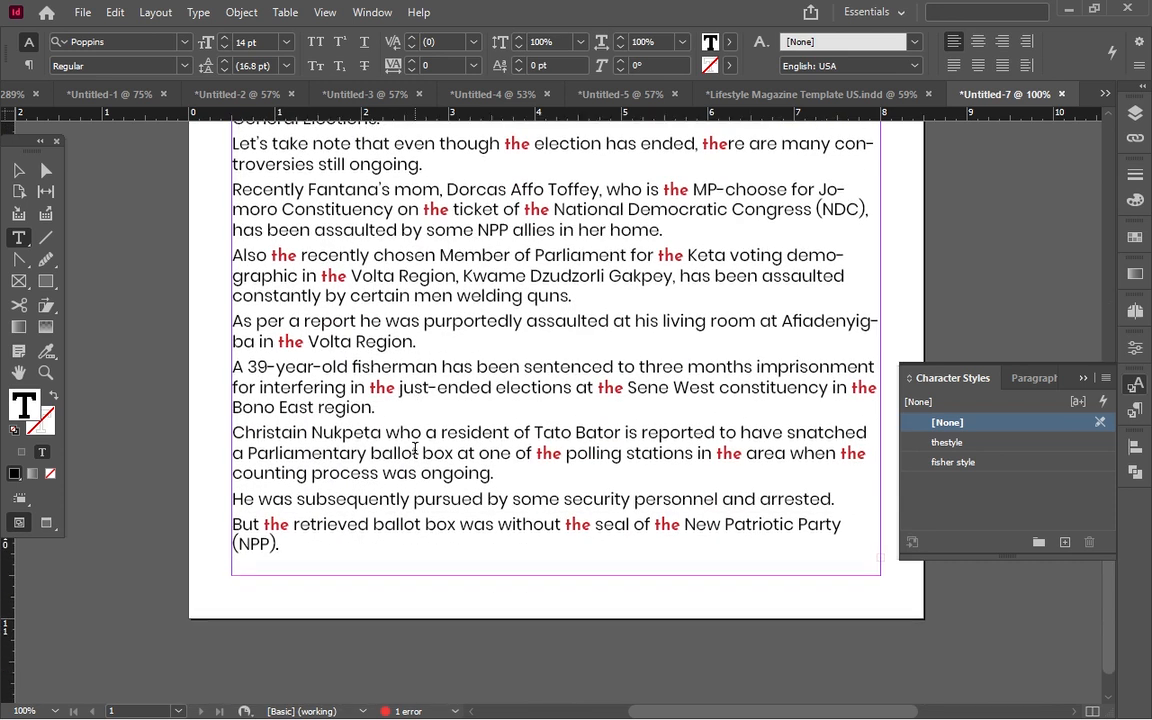